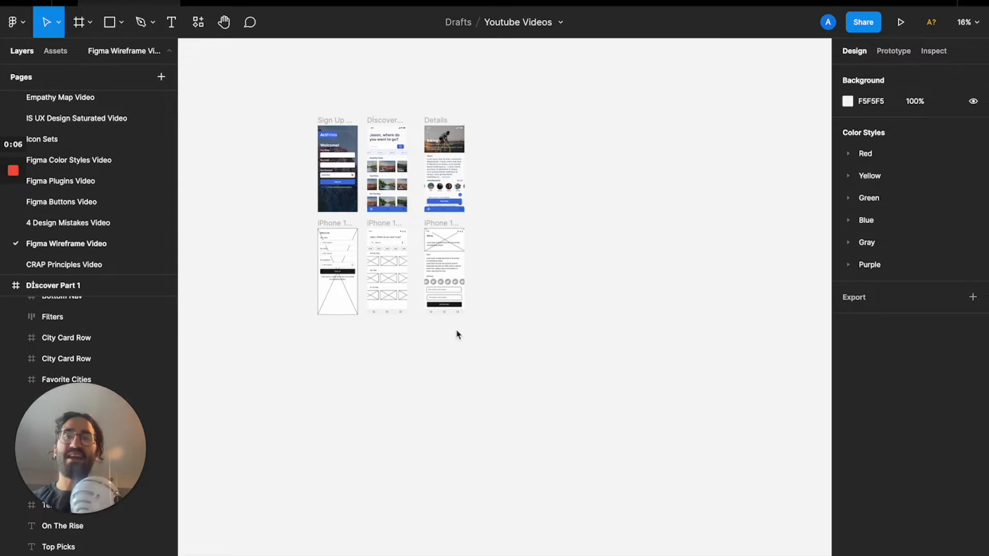
Leave the design file for the file browser and open the Community page.
key("shift+1")
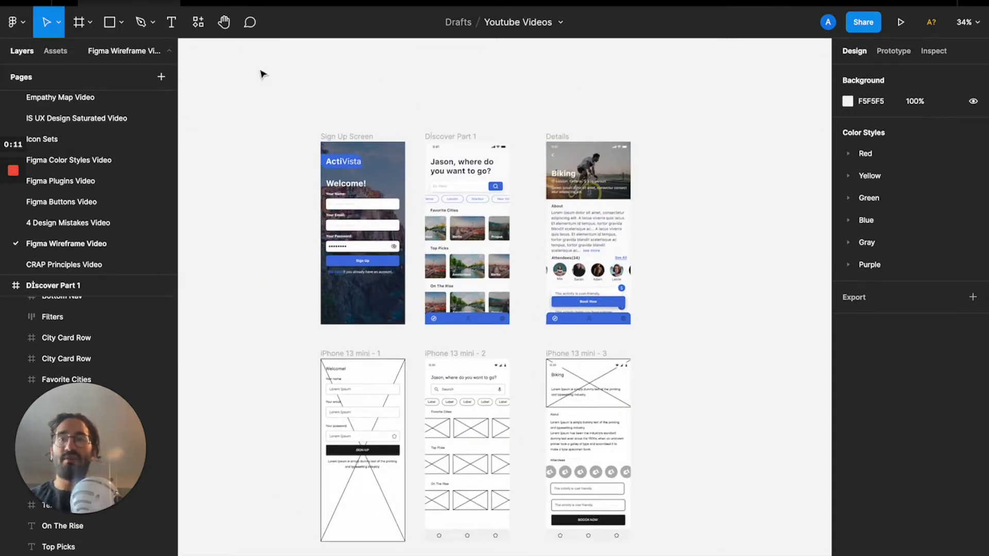
left_click(354, 138)
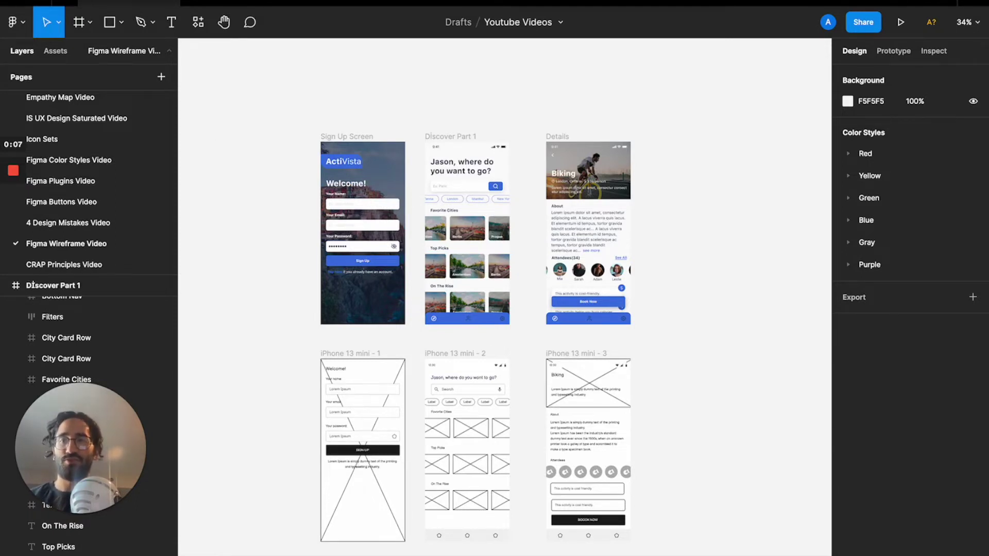
left_click(69, 2)
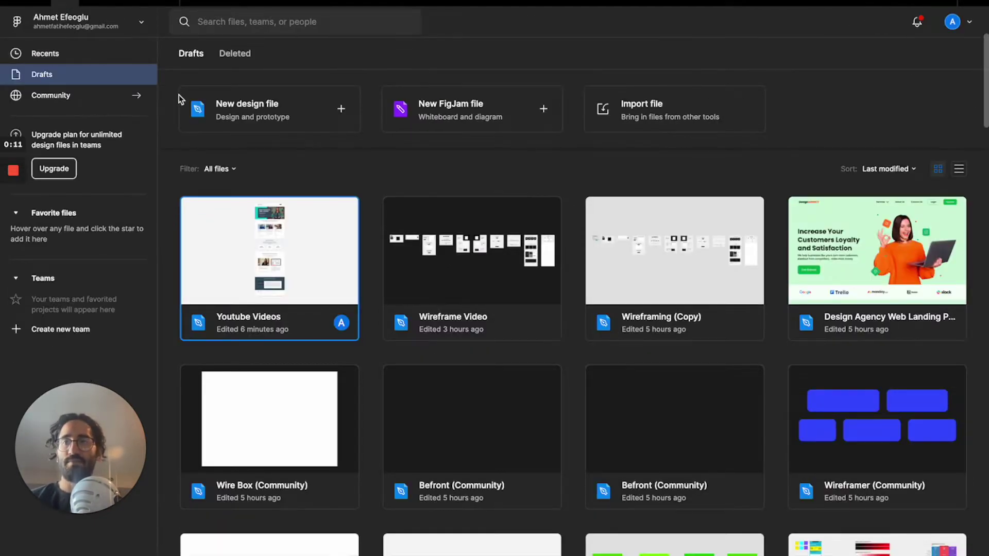
left_click(44, 103)
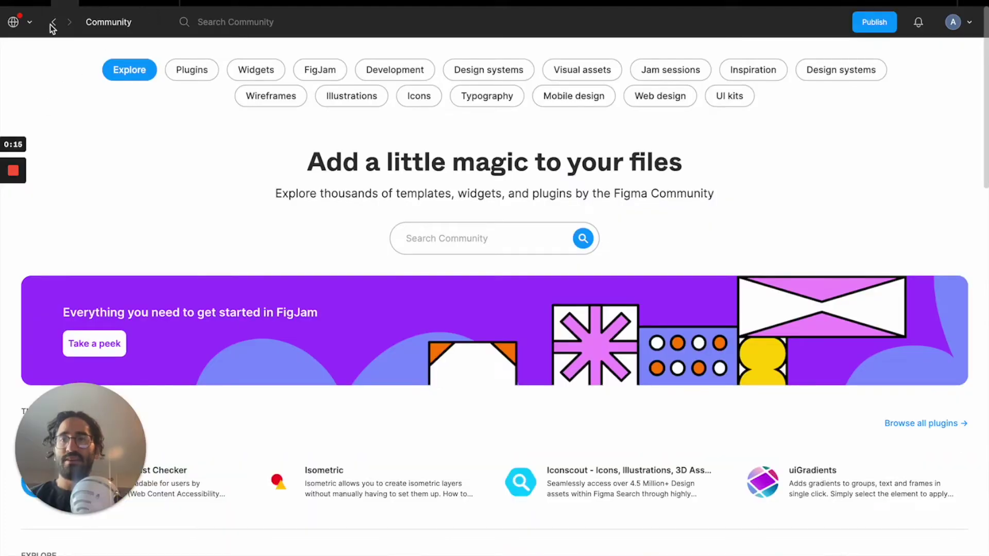
Search the Community for "wireframing" and show only the plugin results.
left_click(23, 26)
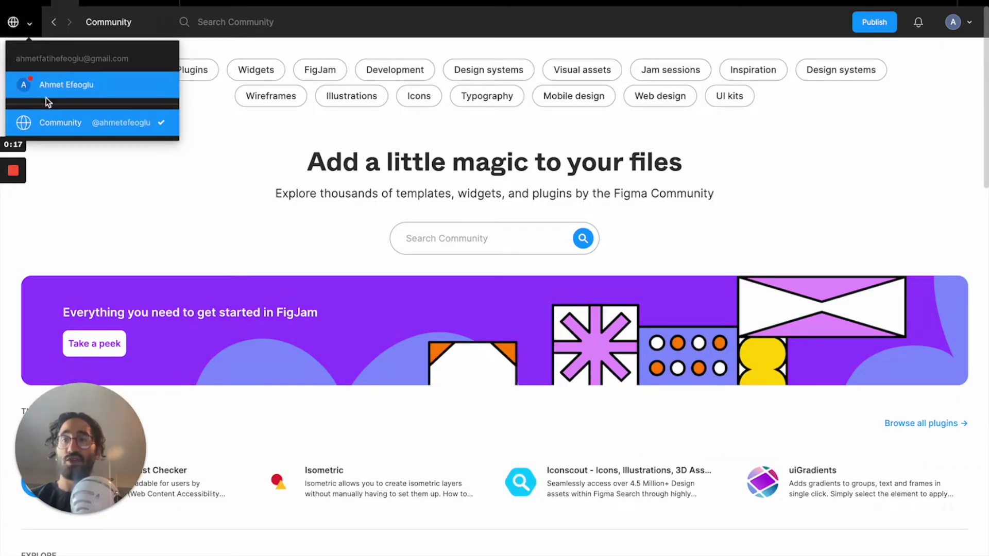
left_click(453, 238)
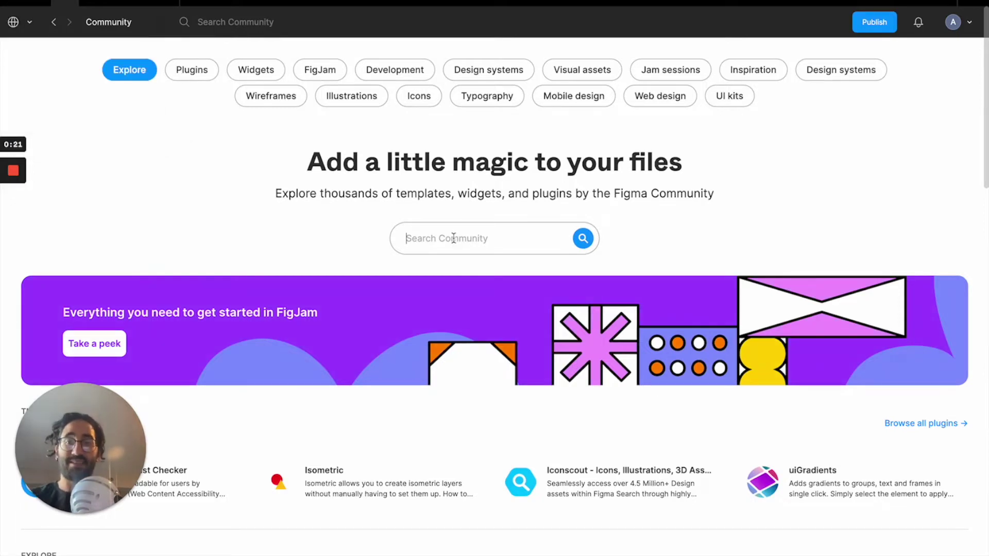
type("wi")
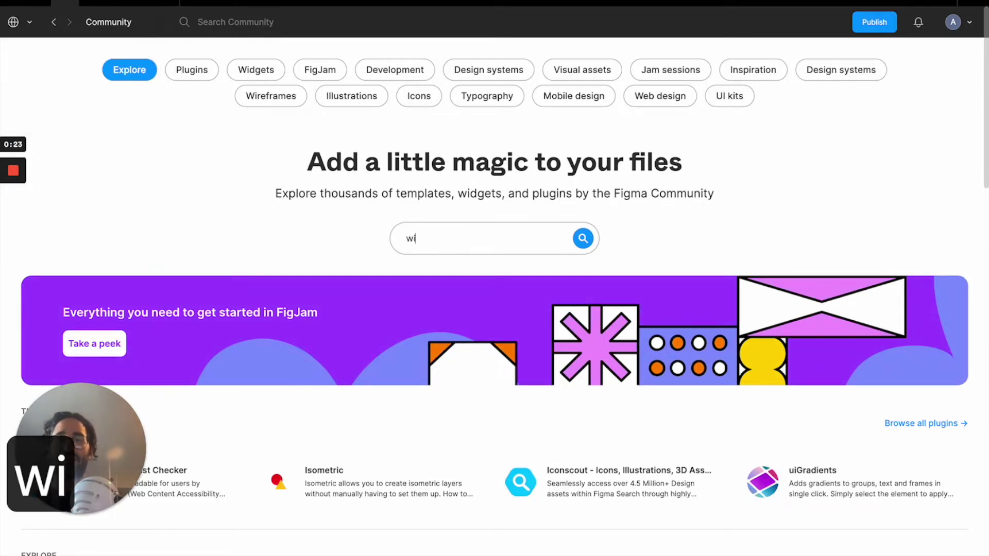
type("reframing")
key("Return")
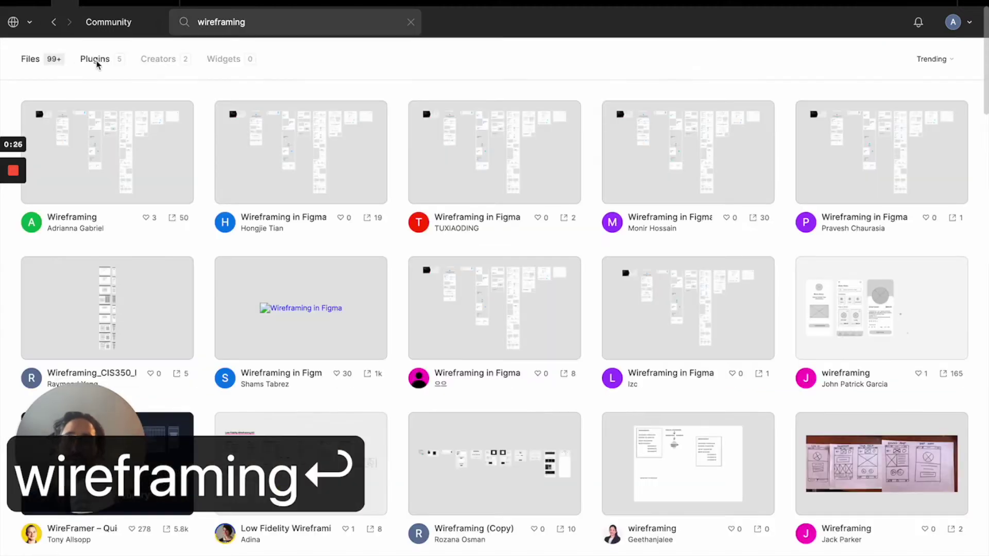
left_click(96, 61)
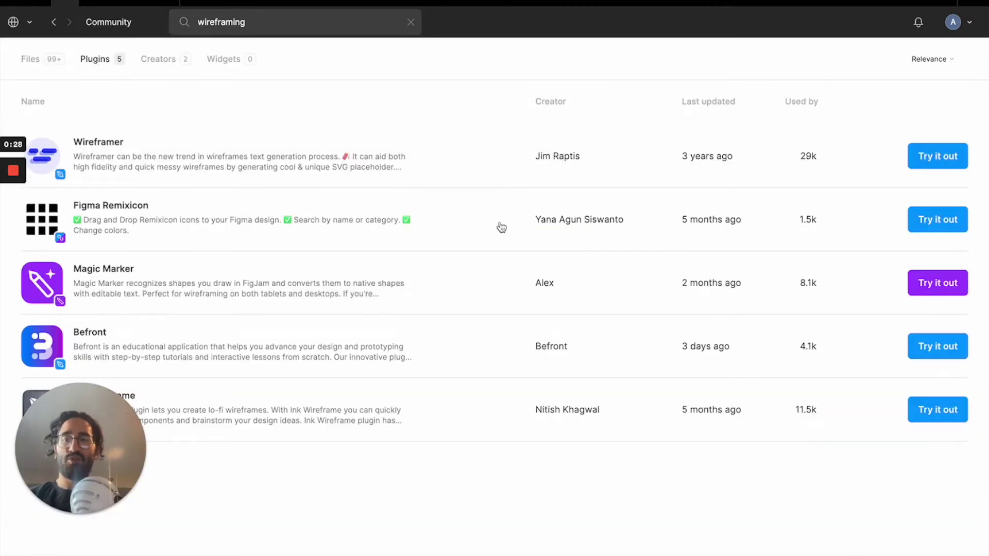
Try out the Ink Wireframe plugin in a new file, and return to the Youtube Videos file.
left_click_drag(79, 445, 595, 436)
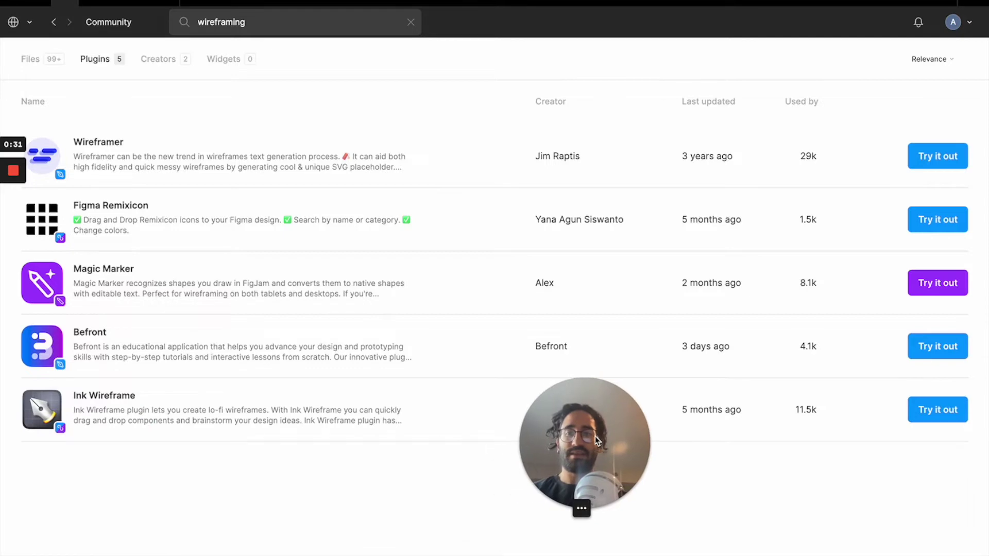
left_click(929, 413)
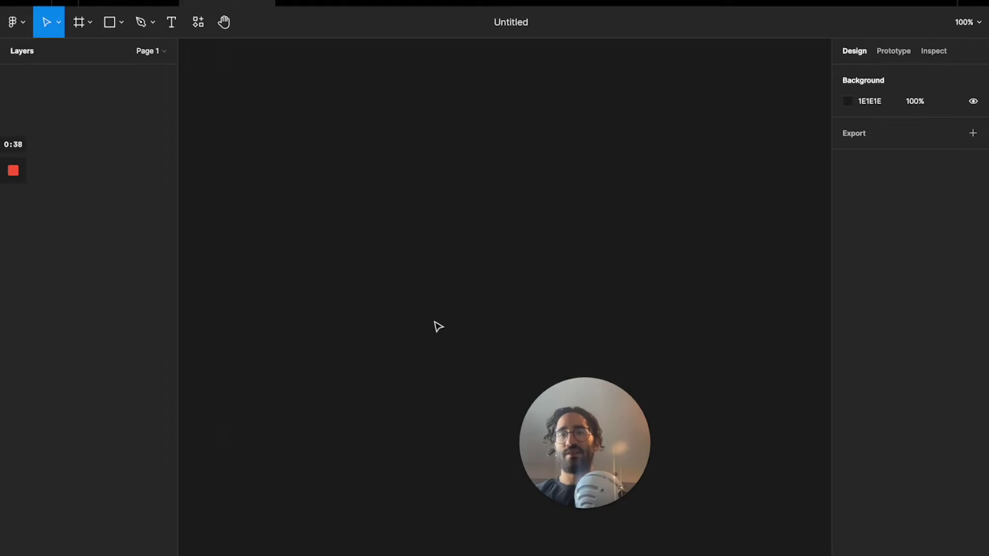
left_click(285, 227)
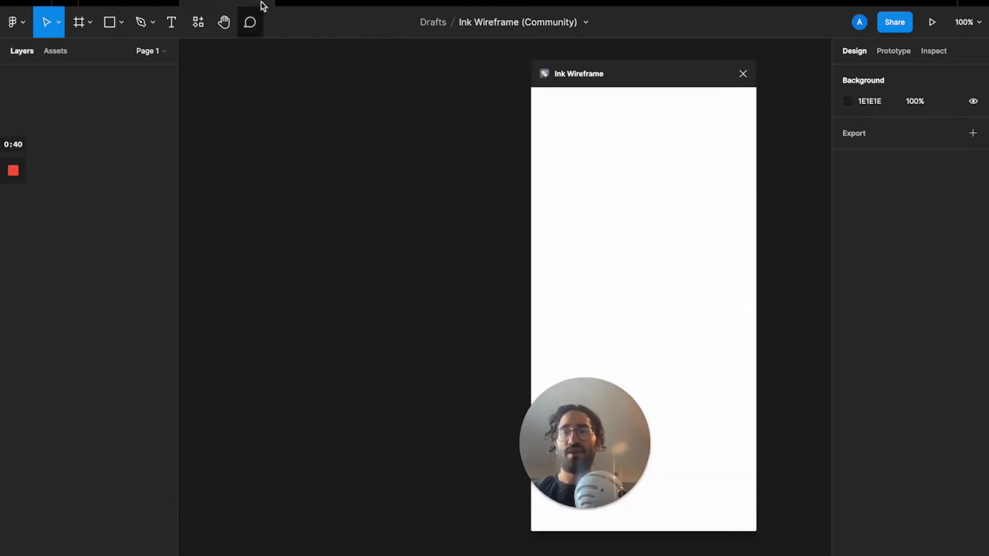
left_click(265, 2)
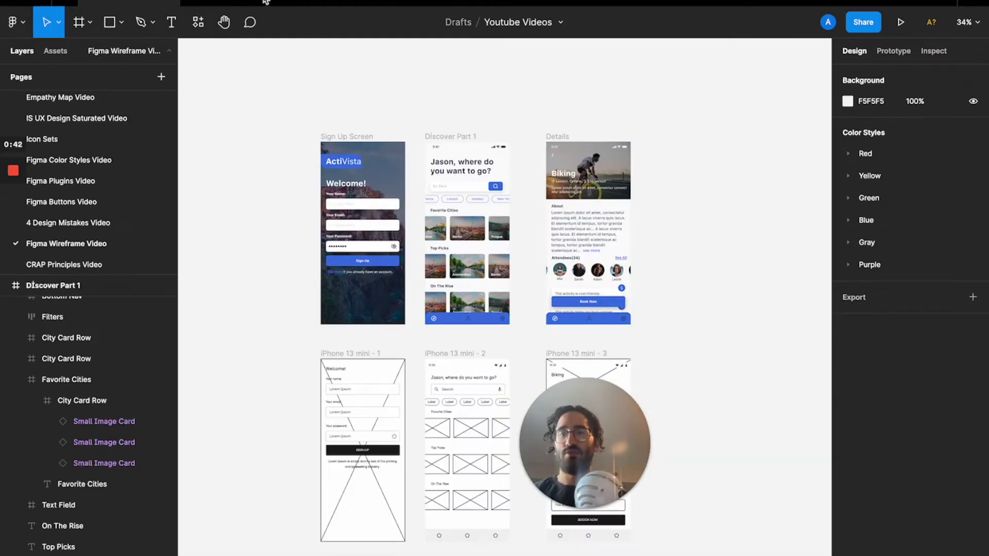
Run the Ink Wireframe plugin with the "iPhone 13 mini - 1" frame selected and move its window clear of the frames.
left_click_drag(571, 449, 810, 445)
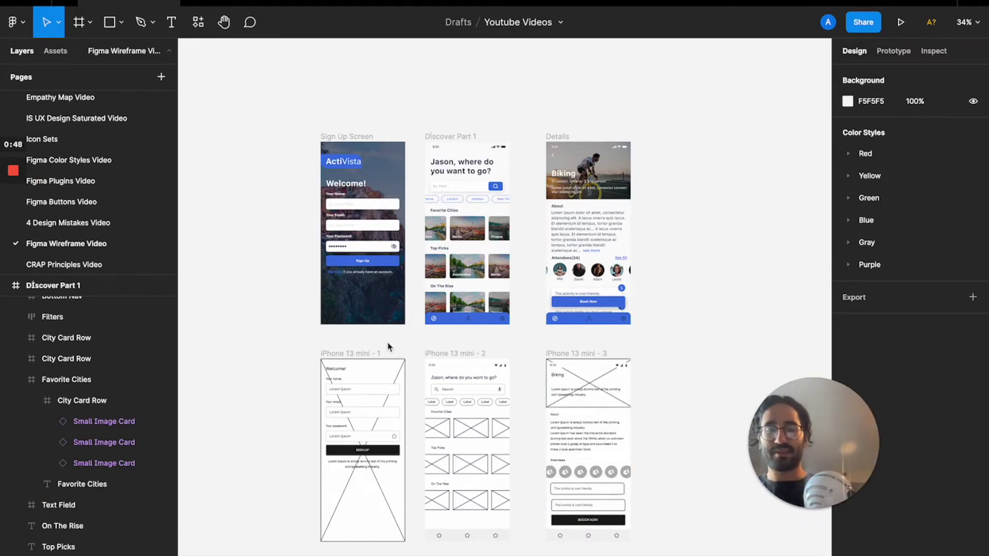
key("super+/")
left_click(363, 353)
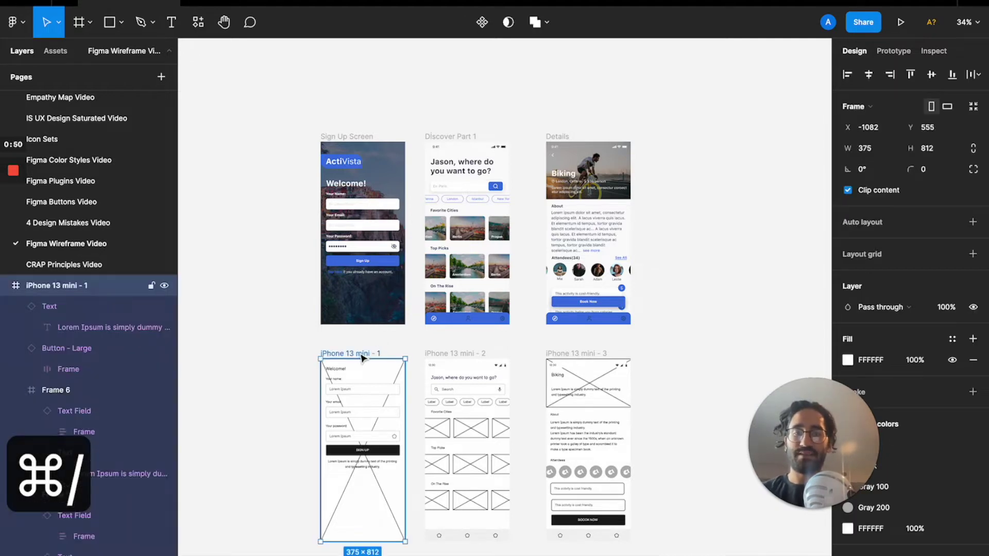
key("super+/")
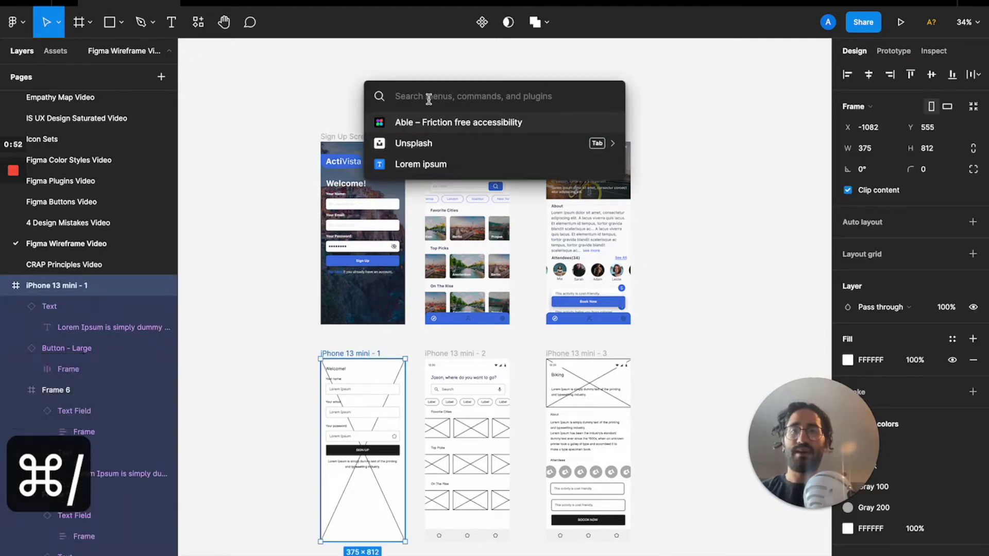
type("ink w")
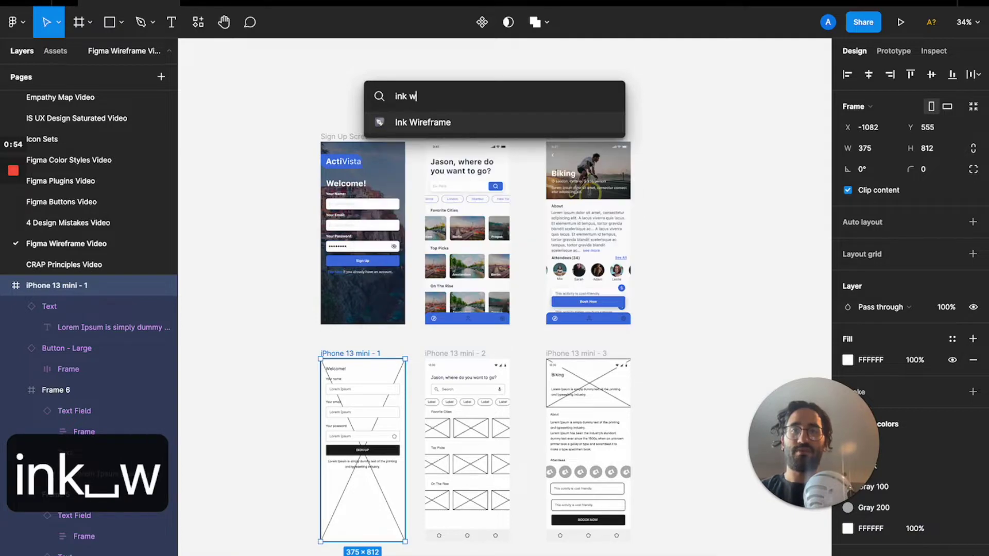
left_click(415, 122)
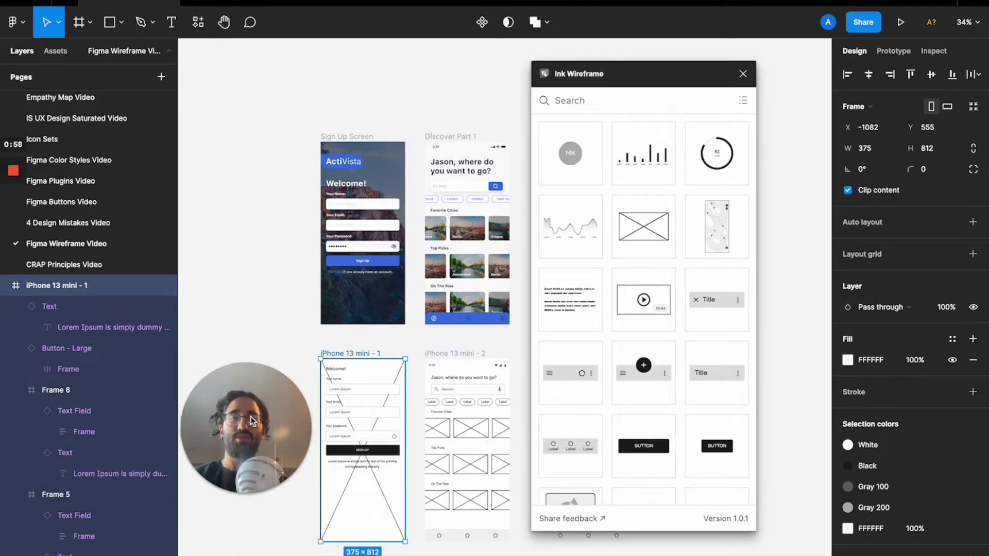
left_click_drag(632, 73, 711, 77)
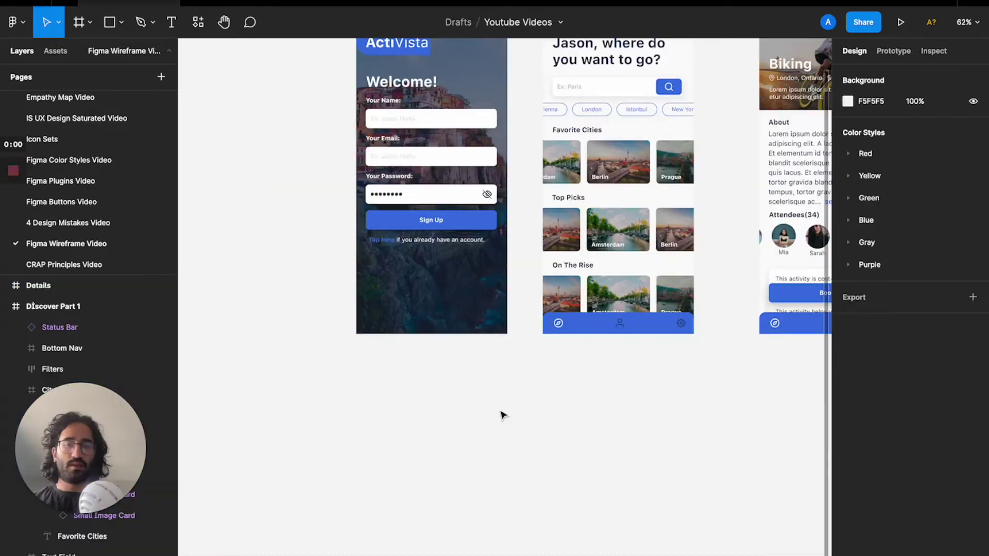
Draw a new frame below the Sign Up Screen and set it to the iPhone 13 mini preset, 375×812.
scroll(502, 414, "down", 3)
scroll(502, 415, "down", 3)
scroll(502, 414, "down", 1)
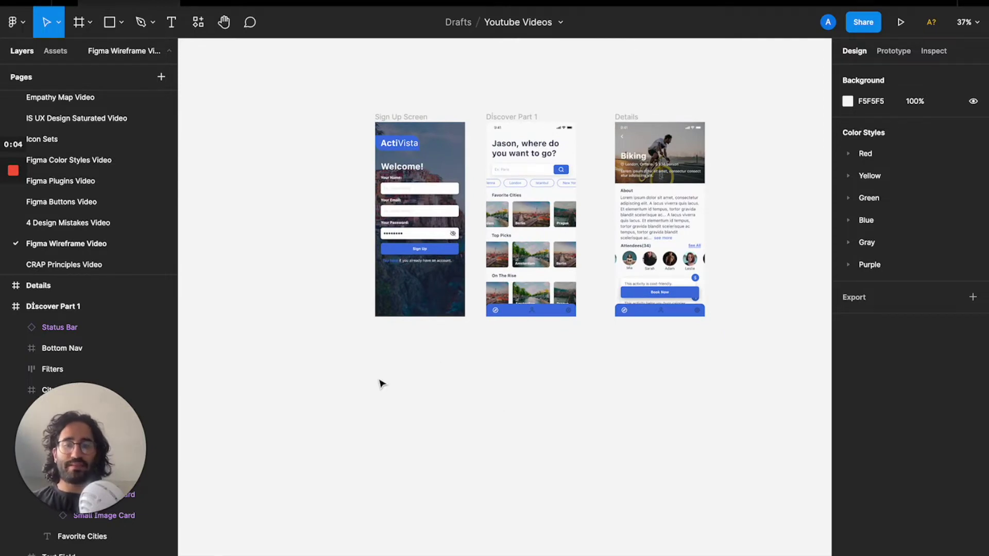
key("f")
mouse_move(373, 354)
left_mouse_down()
mouse_move(444, 446)
mouse_move(468, 544)
left_mouse_up()
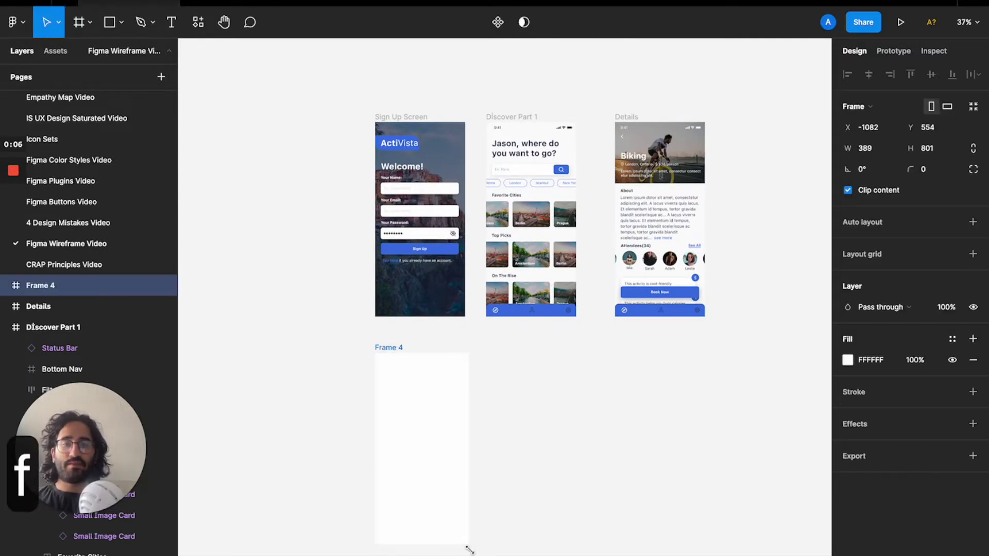
left_click(874, 106)
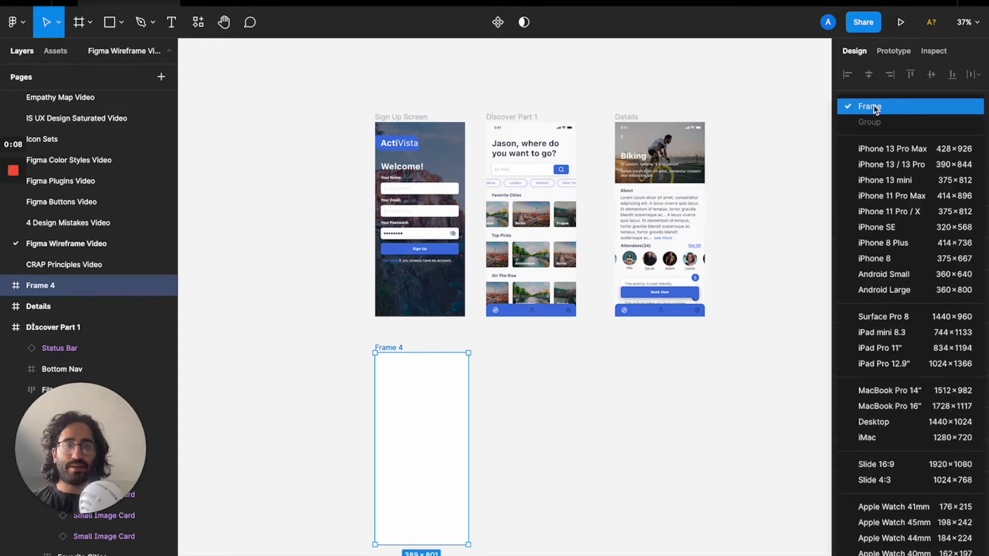
left_click(876, 180)
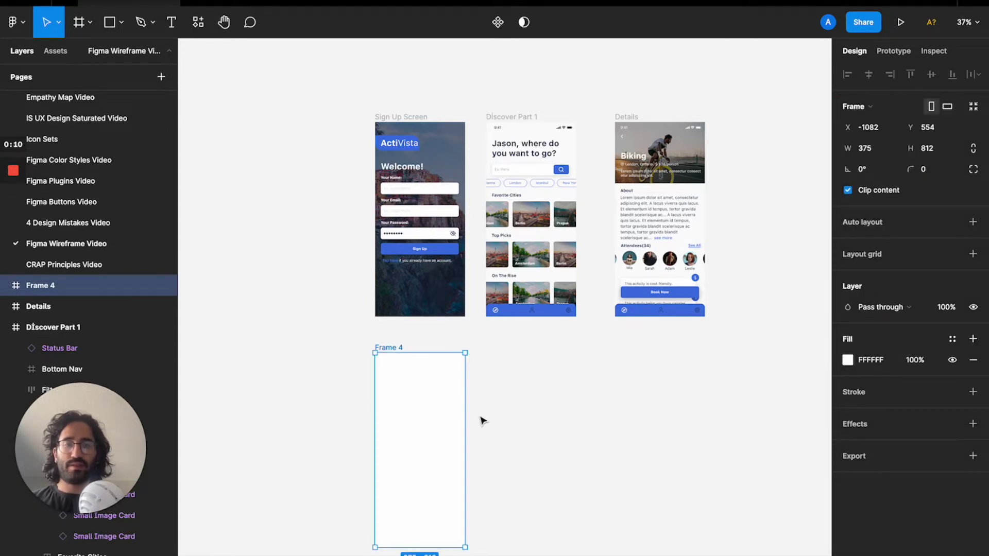
Rename the new frame as "Sign Up Wireframe".
double_click(392, 348)
type("Si")
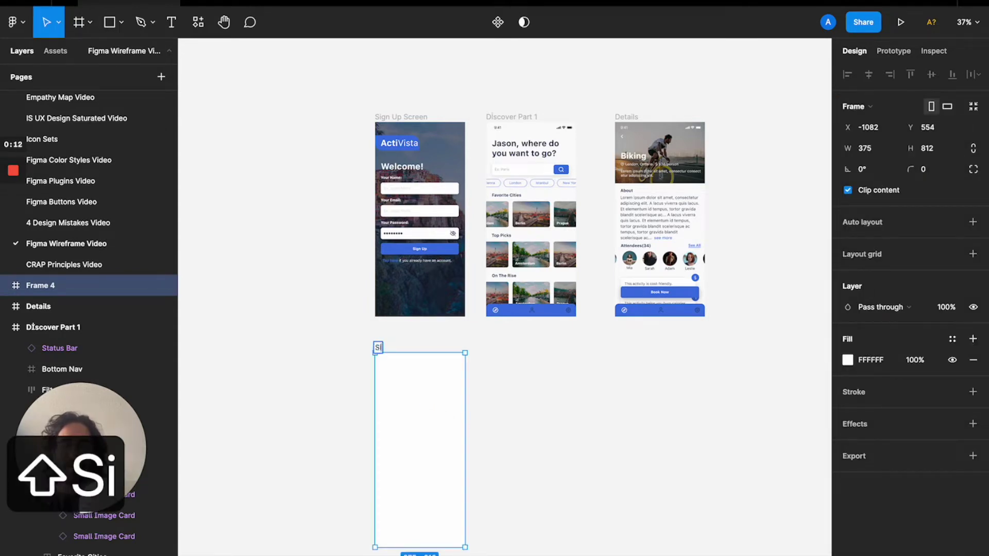
type("g n Up")
key("BackSpace")
key("BackSpace")
key("BackSpace")
key("BackSpace")
key("BackSpace")
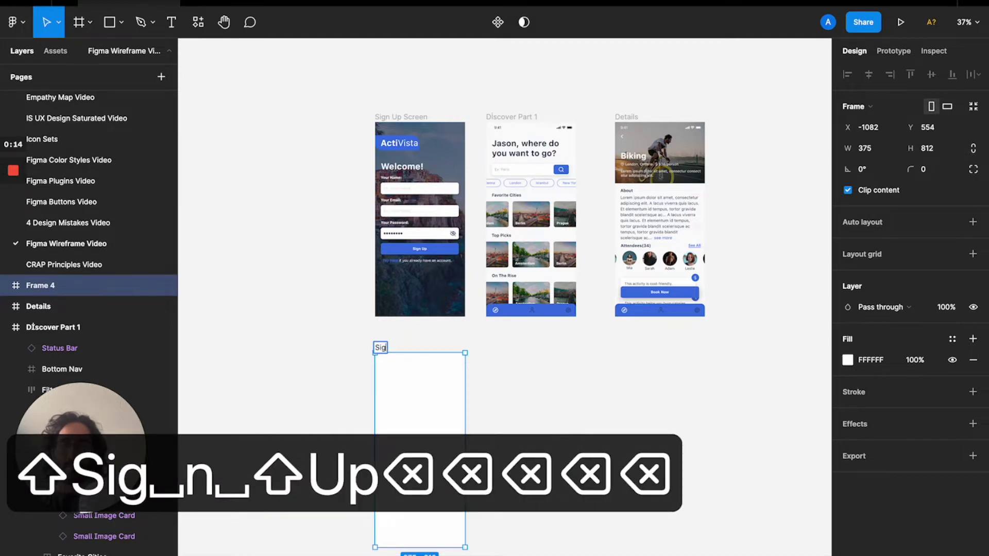
type("n Up Wireframe")
key("Return")
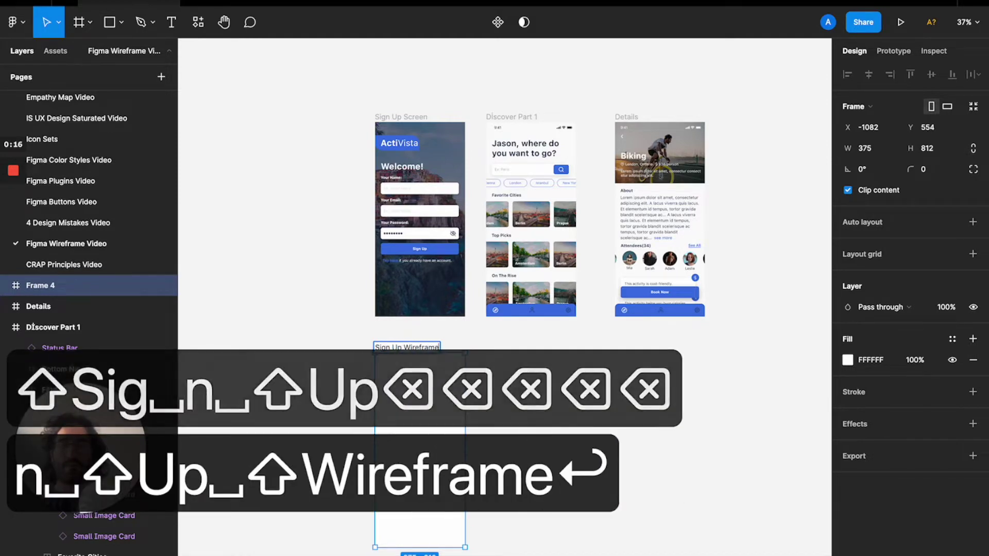
left_click(489, 330)
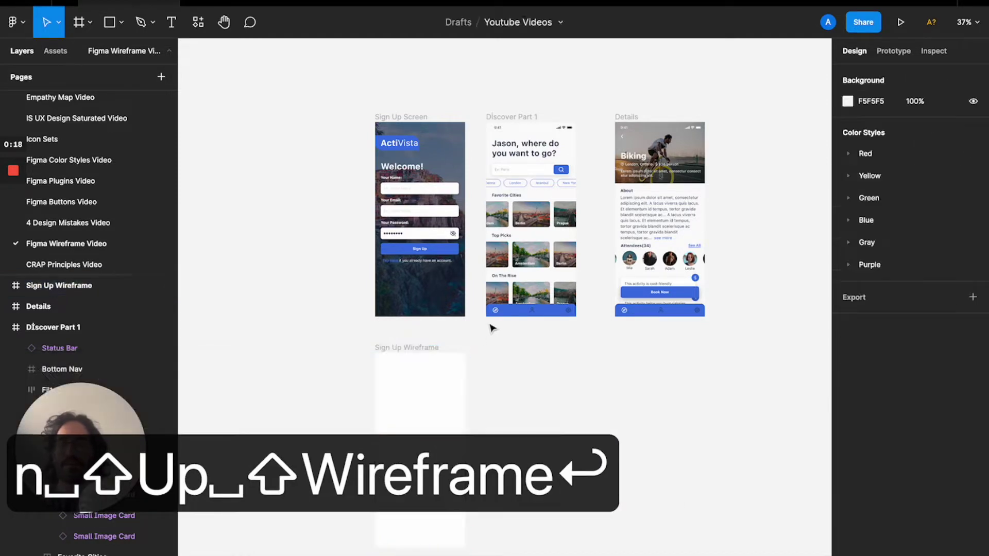
Select the Sign Up Wireframe frame and run the Ink Wireframe plugin.
left_click(426, 346)
scroll(412, 120, "up", 2)
scroll(411, 120, "up", 5)
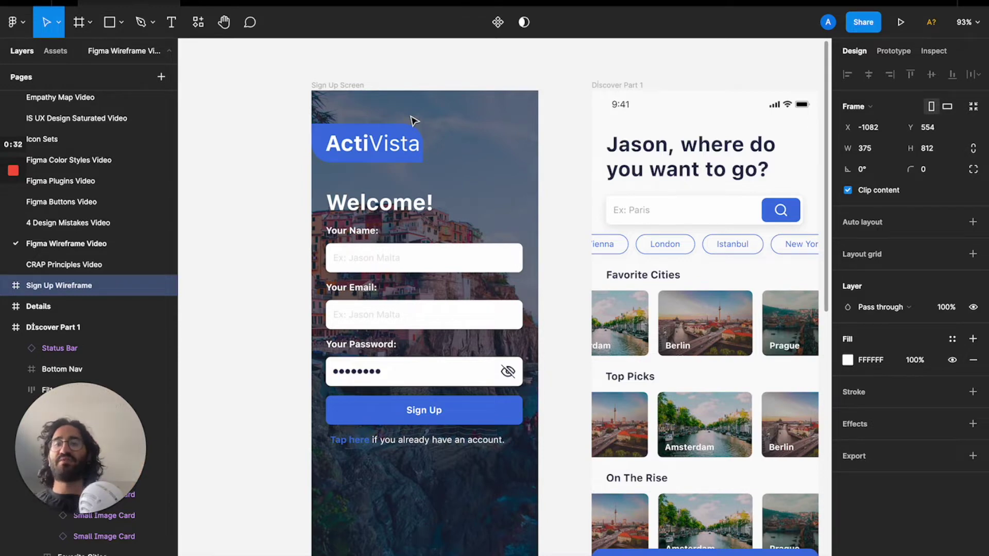
key("shift+2")
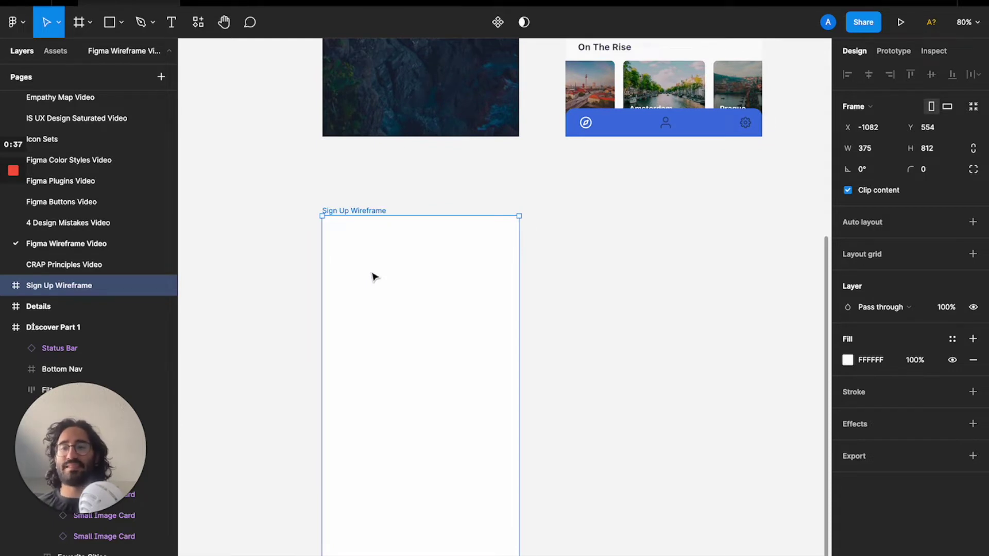
scroll(374, 277, "down", 3)
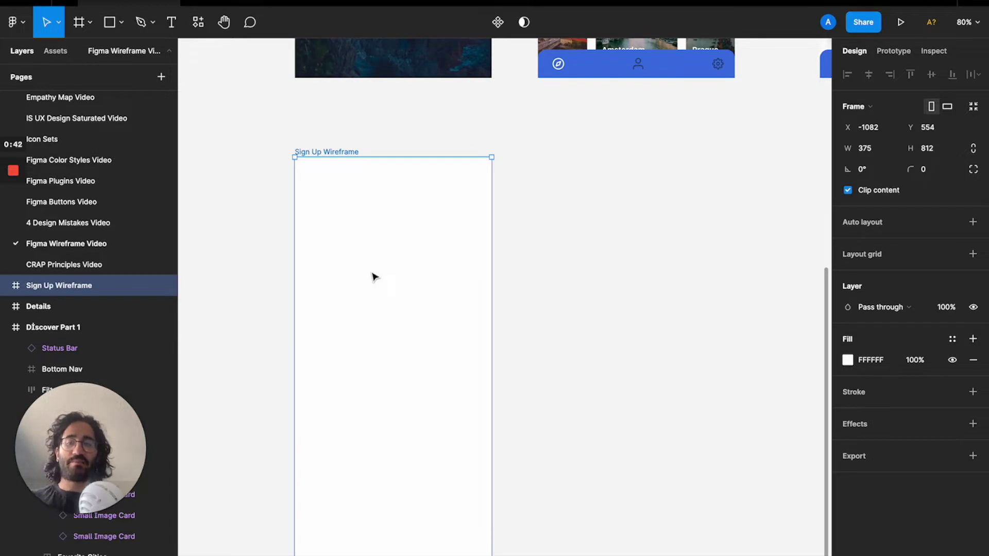
key("super+slash")
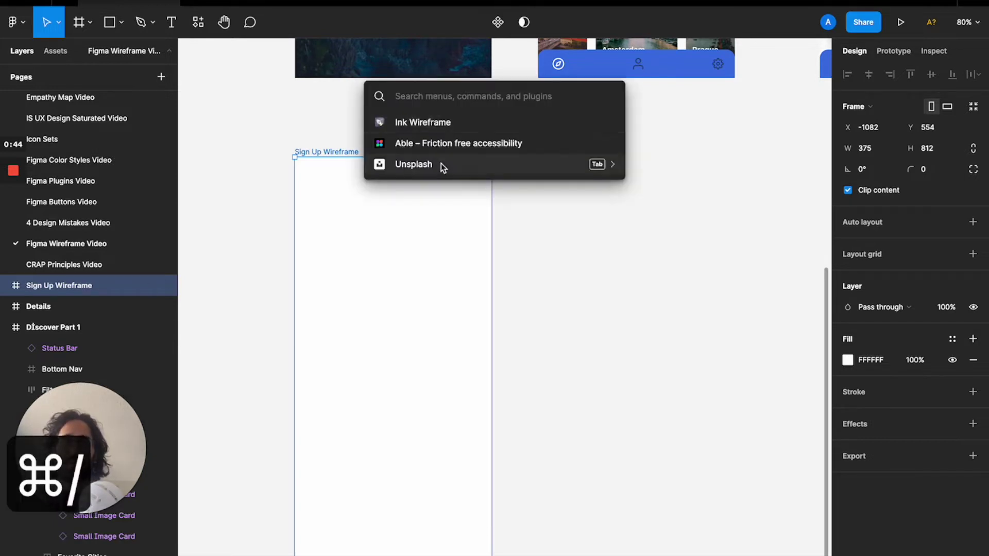
left_click(415, 122)
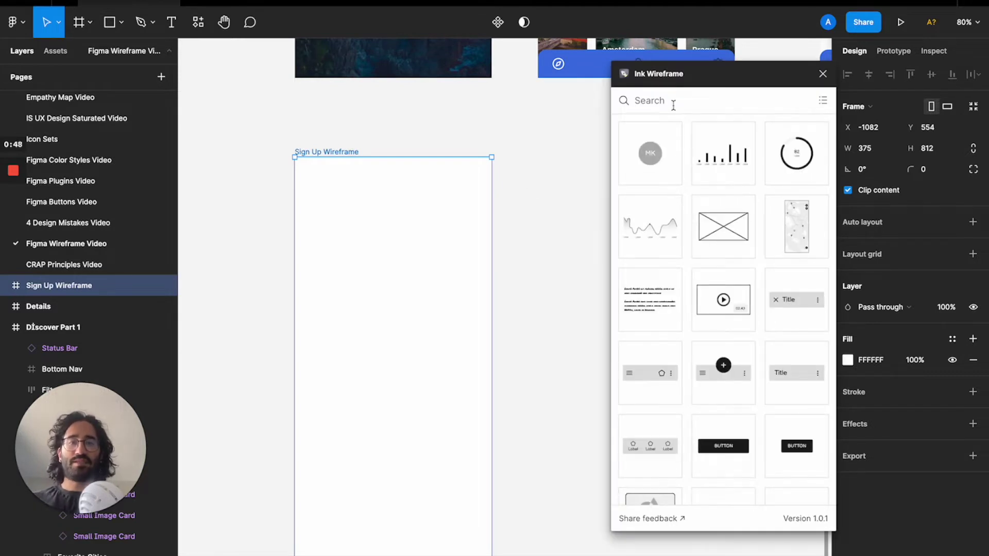
Search the plugin's components for "input" and insert a Text Field into the Sign Up Wireframe frame.
type("input")
key("Return")
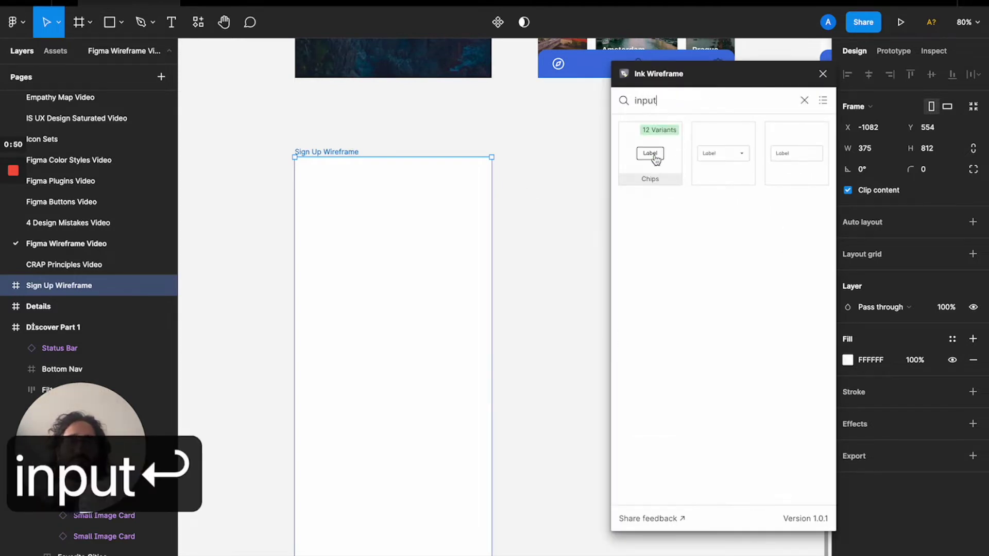
left_click(784, 156)
Search the plugin's components for "button" and insert a large button into the Sign Up Wireframe frame.
double_click(656, 100)
type("button")
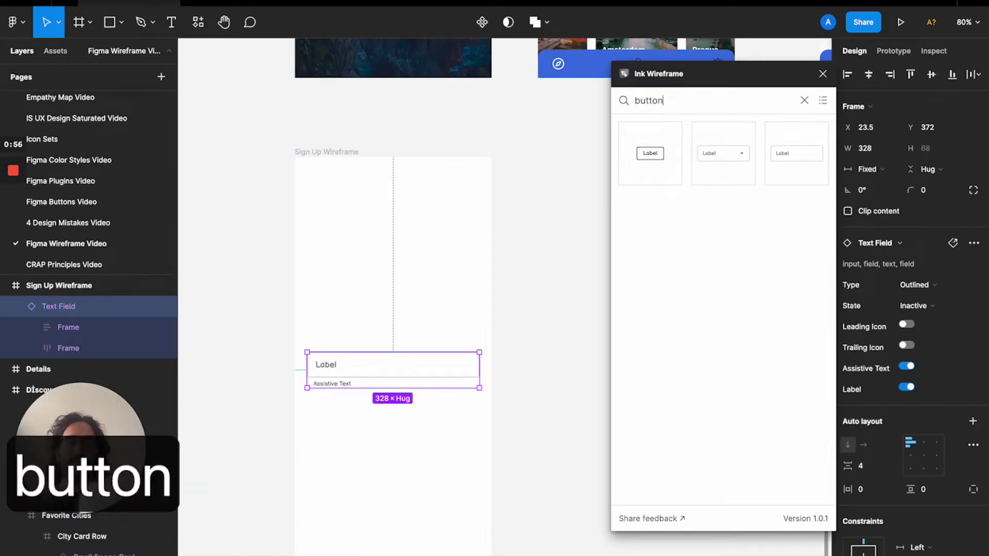
left_click(661, 151)
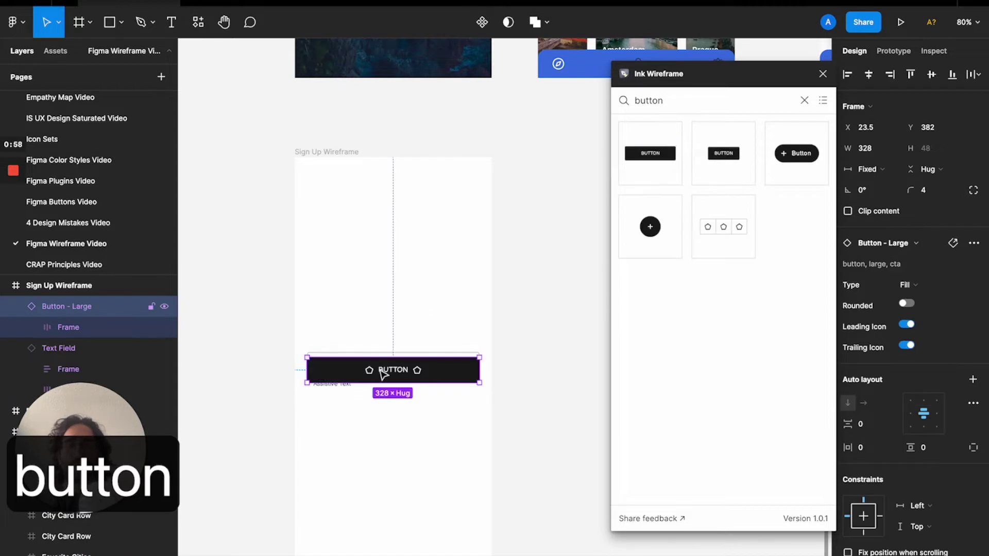
Move the large button below the text field and search the plugin's components for "header".
left_click_drag(382, 370, 381, 448)
double_click(674, 101)
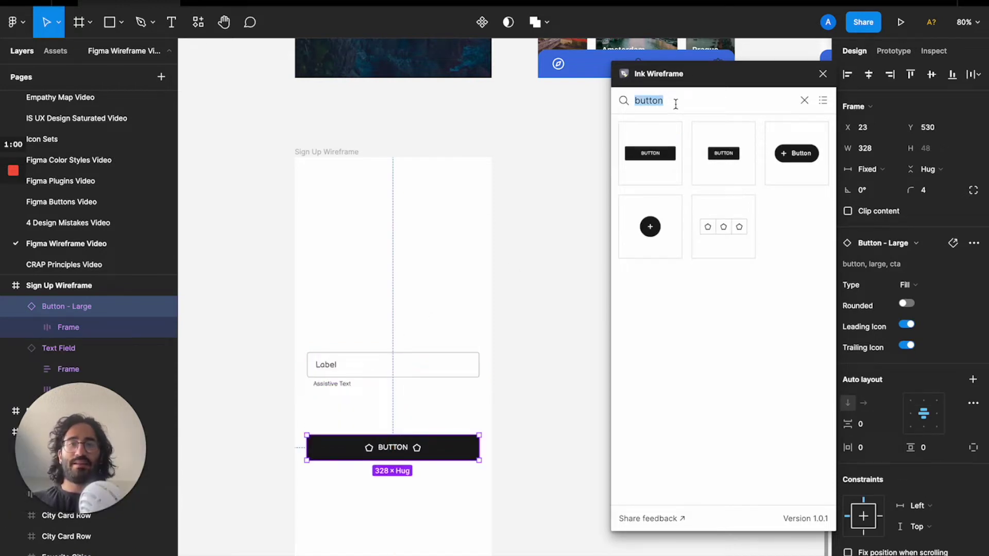
key("BackSpace")
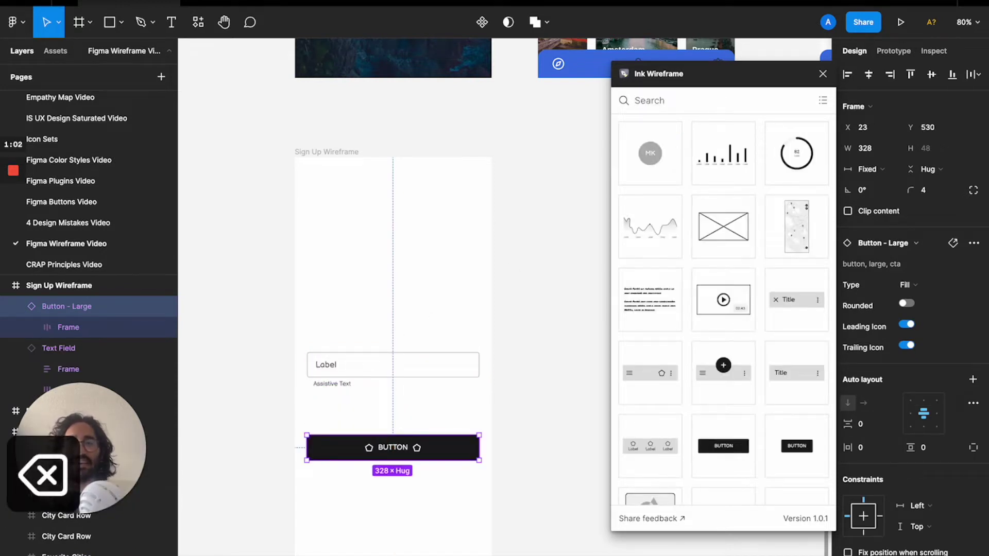
type("header")
key("Return")
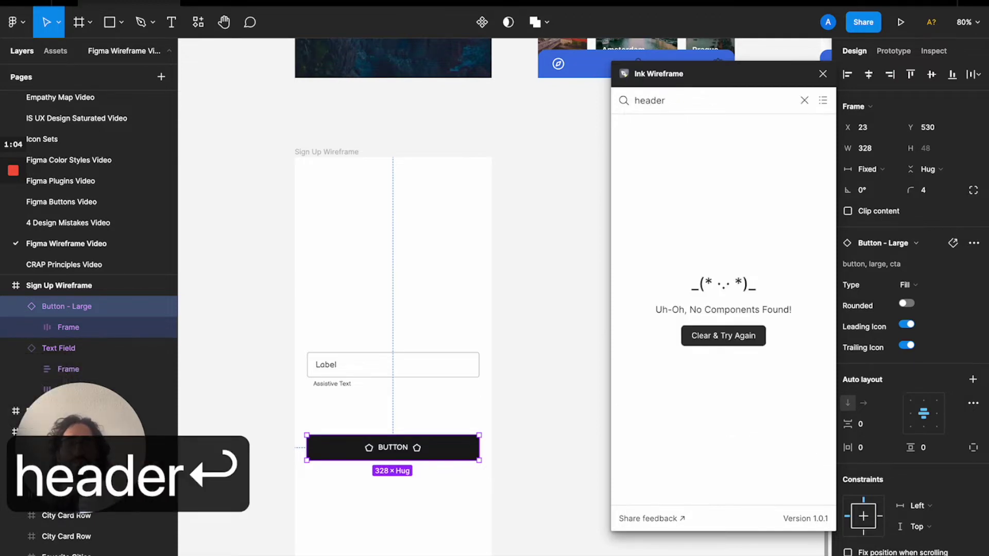
Search the plugin's components for "text", insert a Text component near the top of the Sign Up Wireframe frame, and close the plugin.
key("BackSpace")
key("BackSpace")
key("BackSpace")
key("BackSpace")
key("BackSpace")
key("BackSpace")
key("BackSpace")
type("text")
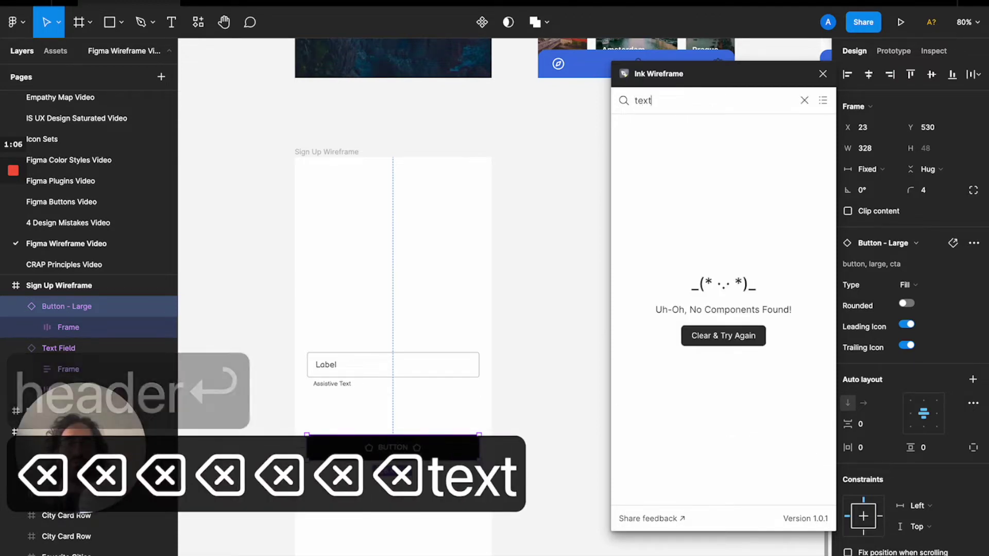
key("Return")
left_click_drag(650, 153, 356, 213)
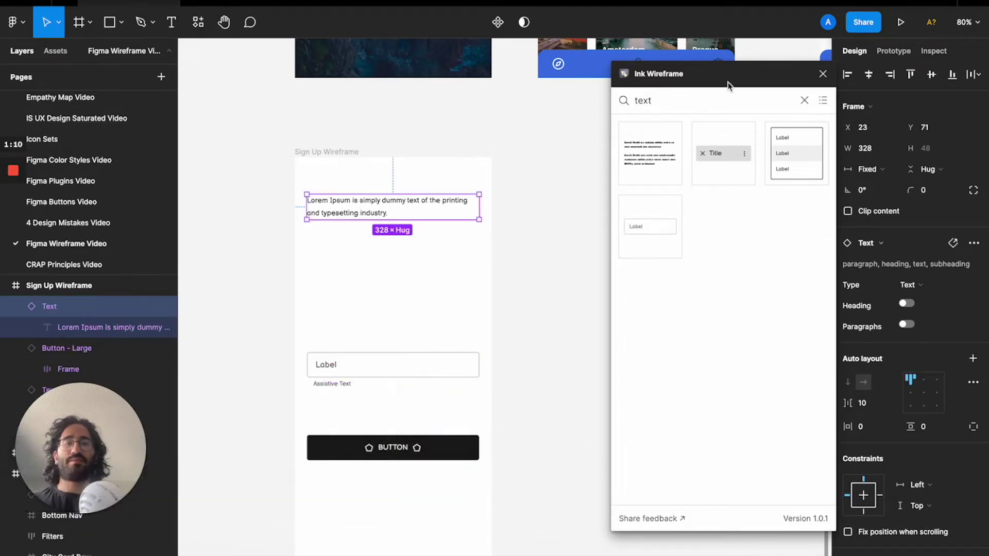
left_click(822, 75)
left_click(540, 309)
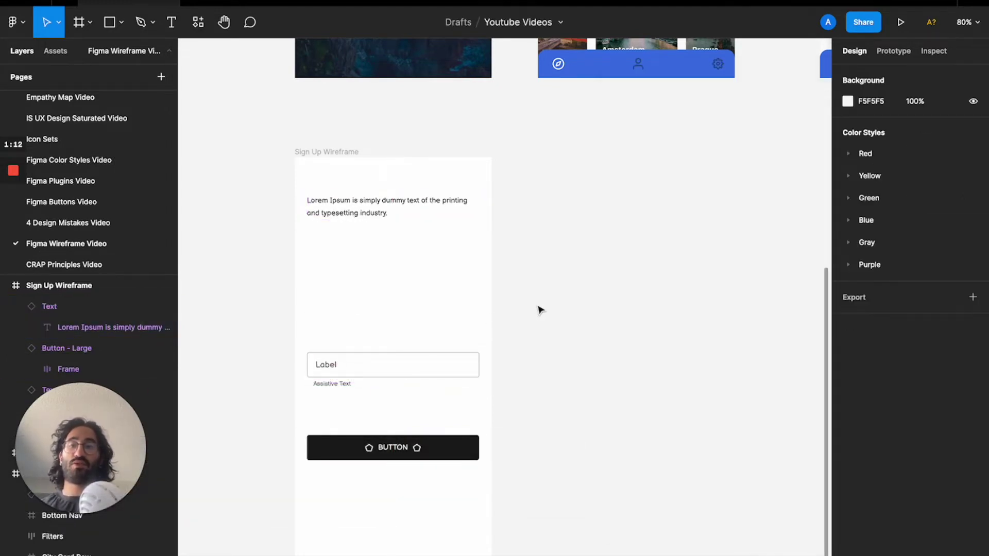
Replace the placeholder paragraph at the top of the Sign Up Wireframe with "Welcome".
scroll(539, 312, "left", 2)
left_click(396, 199)
scroll(396, 206, "up", 4)
scroll(396, 206, "up", 5)
scroll(397, 206, "down", 4)
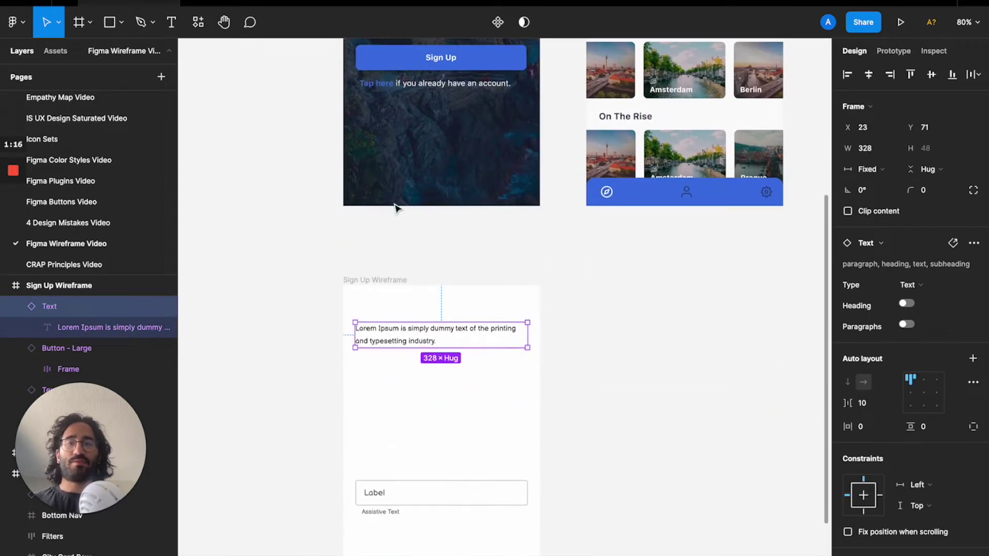
double_click(386, 347)
double_click(387, 344)
triple_click(387, 344)
type("WW")
key("BackSpace")
type("elcome")
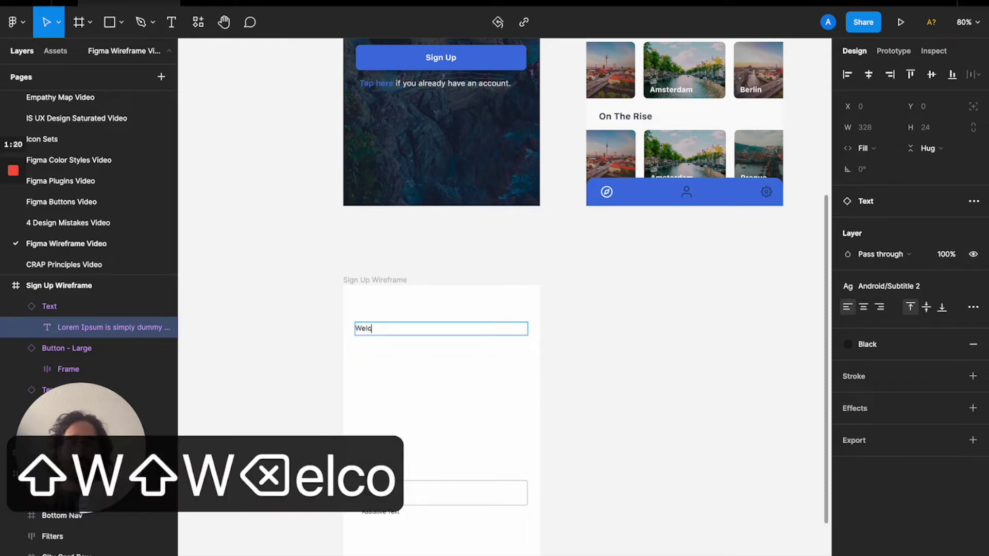
key("Escape")
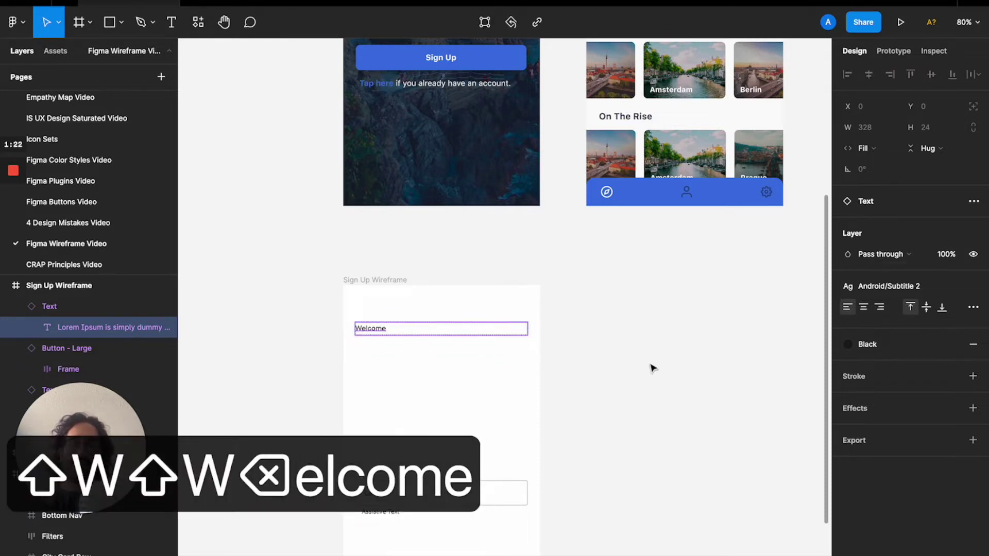
left_click(651, 368)
Enable the Heading property on the "Welcome" text and duplicate it just below the original.
left_click(366, 333)
left_click(901, 303)
left_click_drag(381, 334, 384, 360)
scroll(382, 356, "down", 3)
scroll(384, 364, "up", 5)
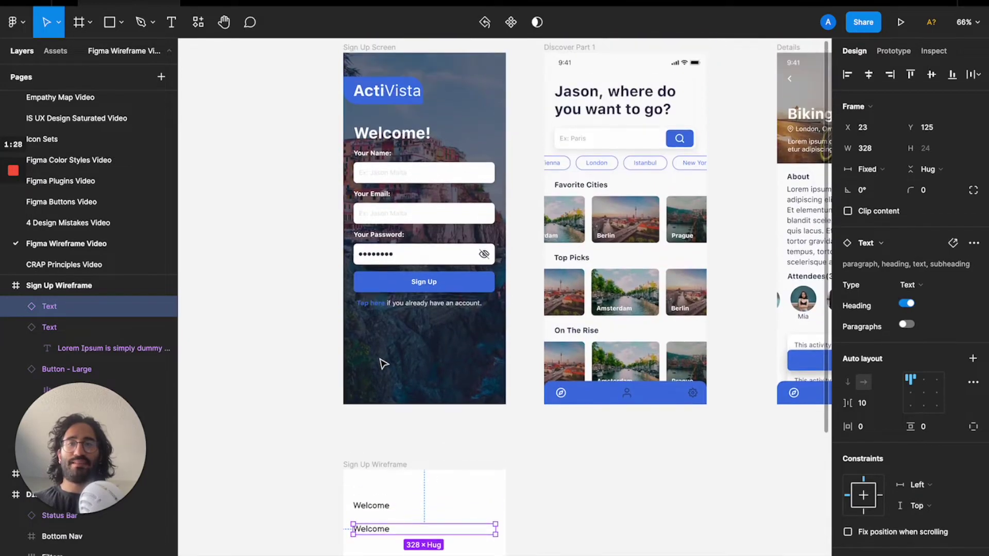
scroll(383, 364, "down", 5)
Change the duplicated text to "Your name" and disable its Heading property.
double_click(376, 401)
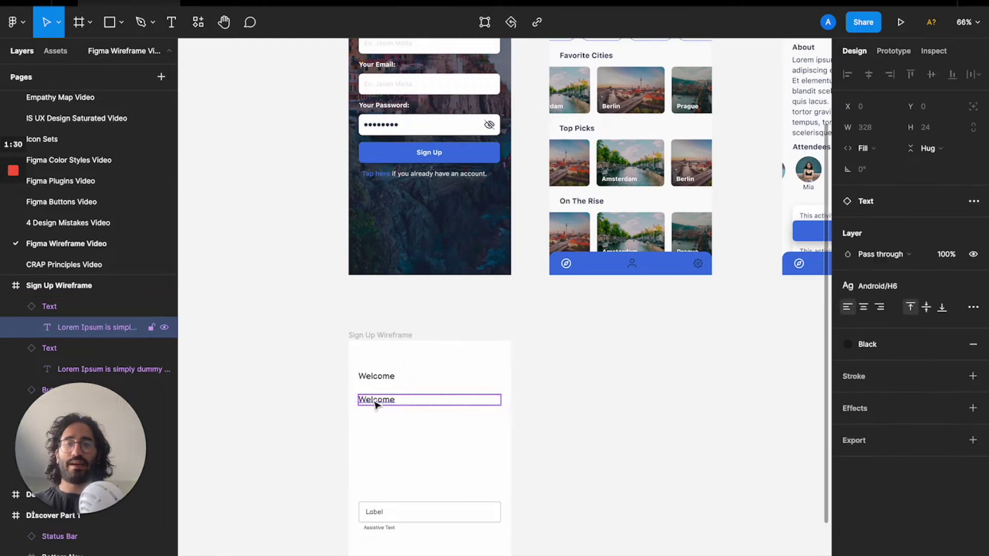
double_click(375, 401)
type("Your")
type("name")
key("Escape")
left_click(480, 434)
left_click(398, 395)
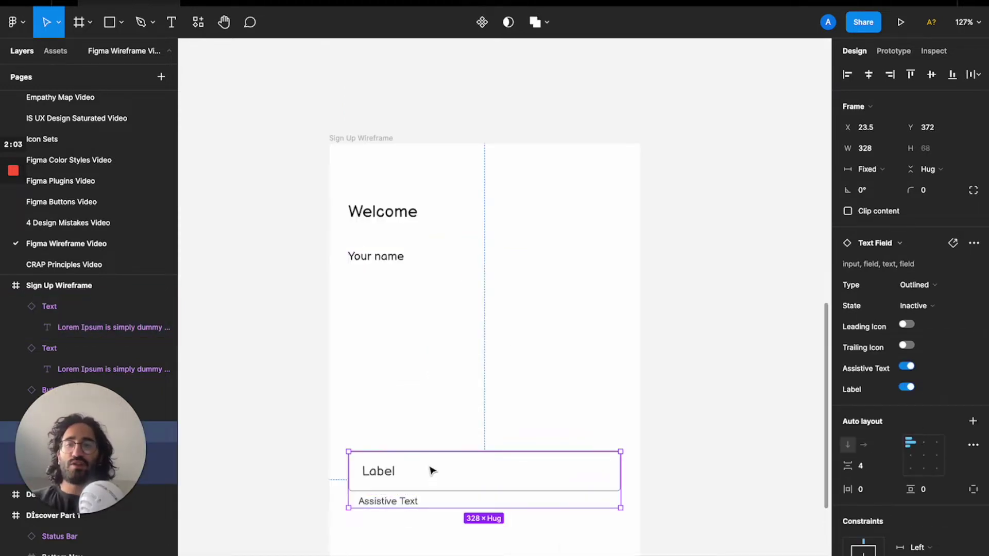
Move the text field directly beneath the "Your name" label and disable its Assistive Text.
left_click_drag(432, 471, 430, 306)
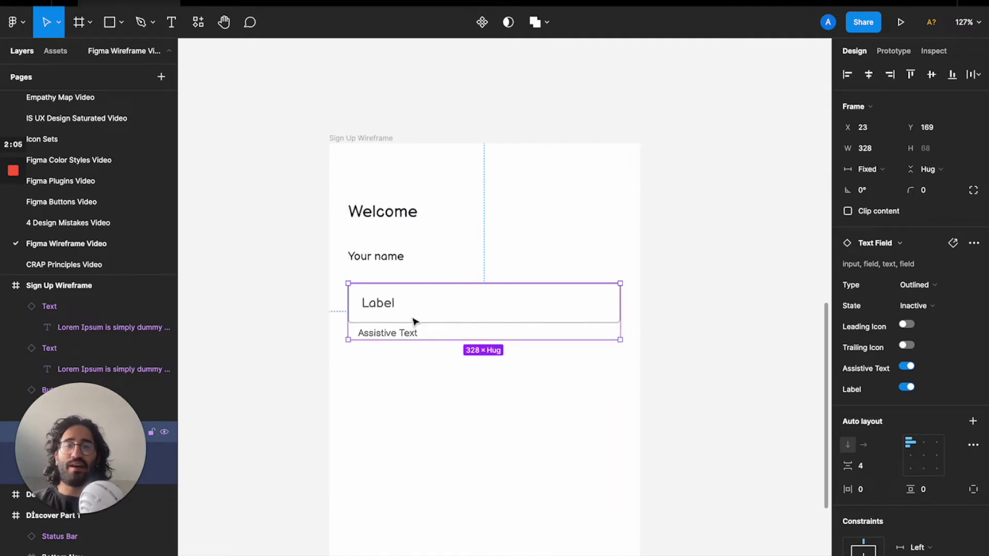
left_click(906, 367)
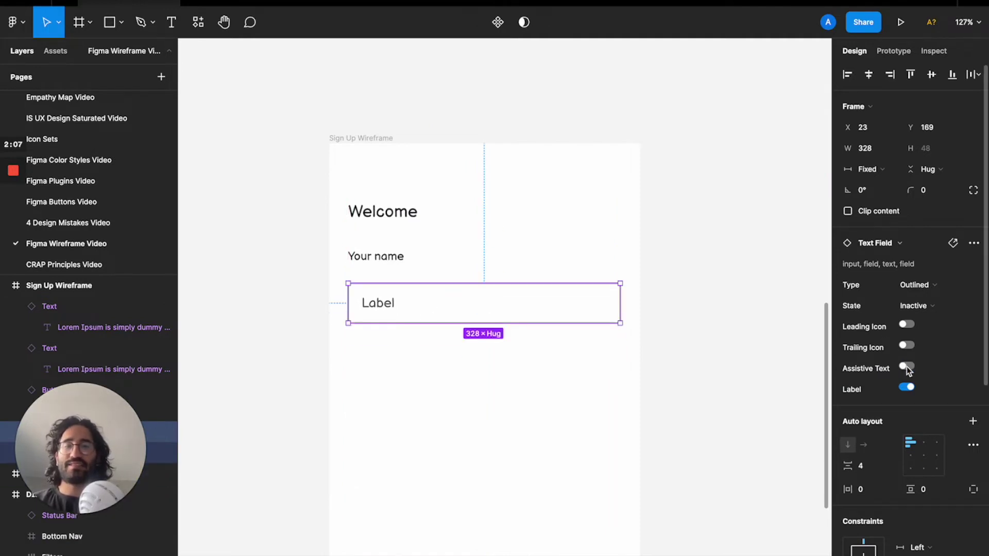
left_click_drag(379, 311, 377, 295)
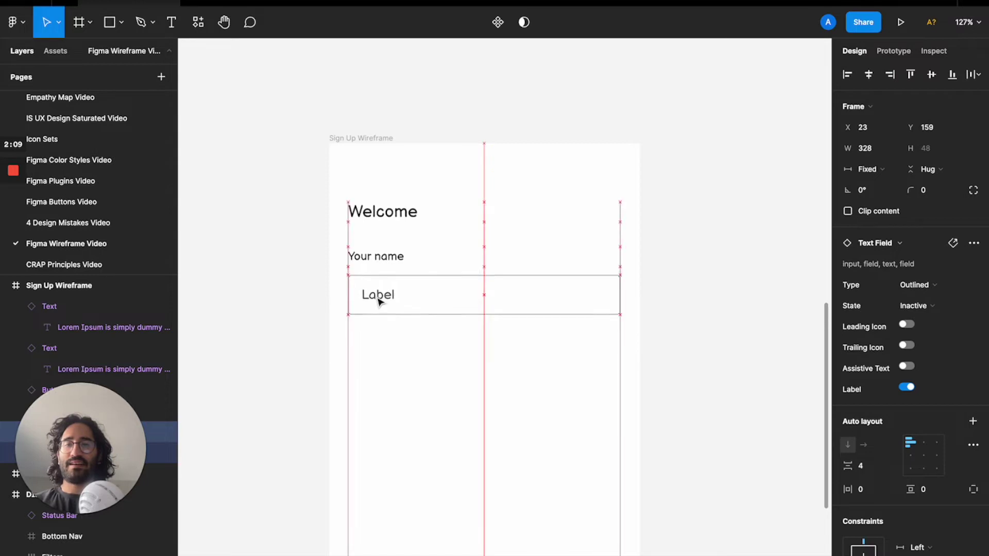
scroll(379, 298, "down", 5)
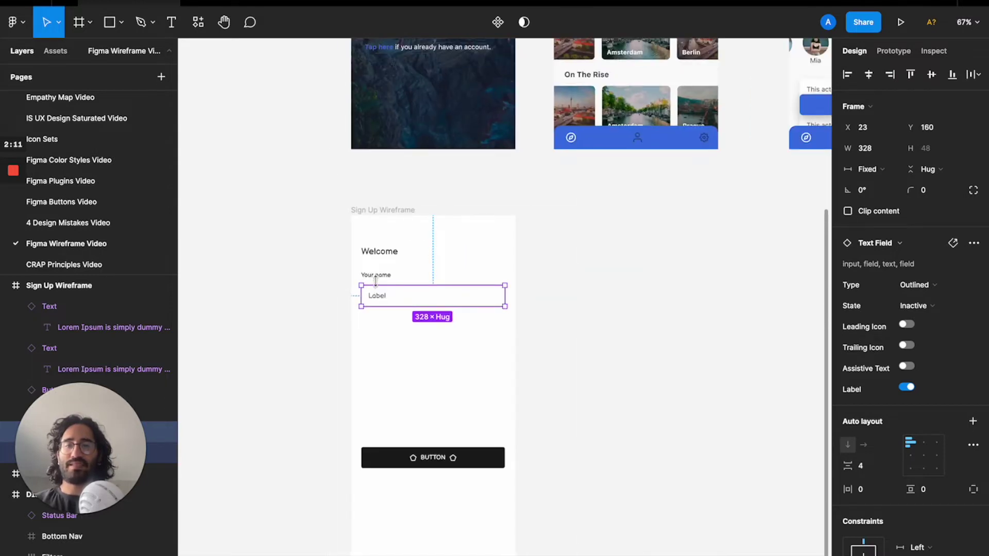
Frame the "Your name" label together with its text field and add two evenly spaced copies of that frame below.
left_click(377, 280, "shift")
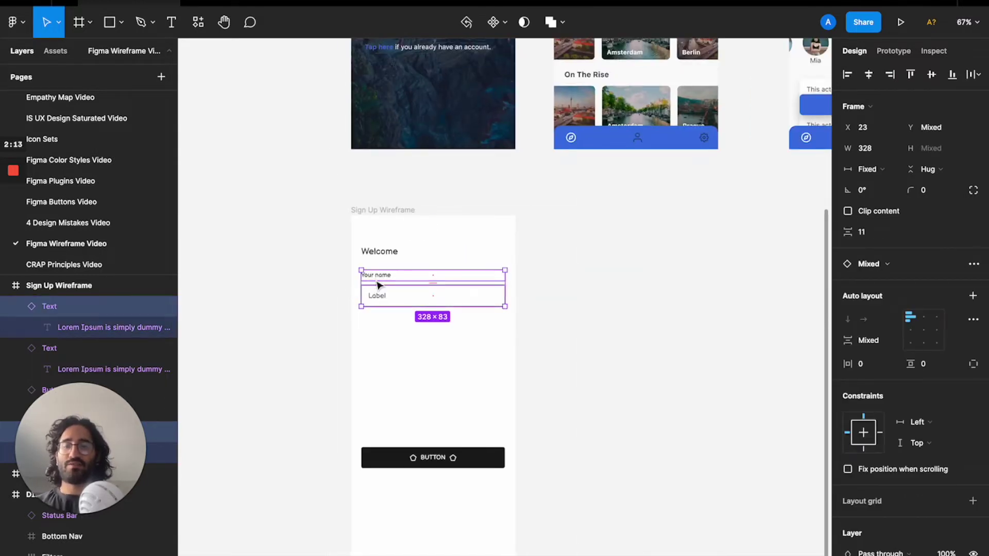
key("alt+super+g")
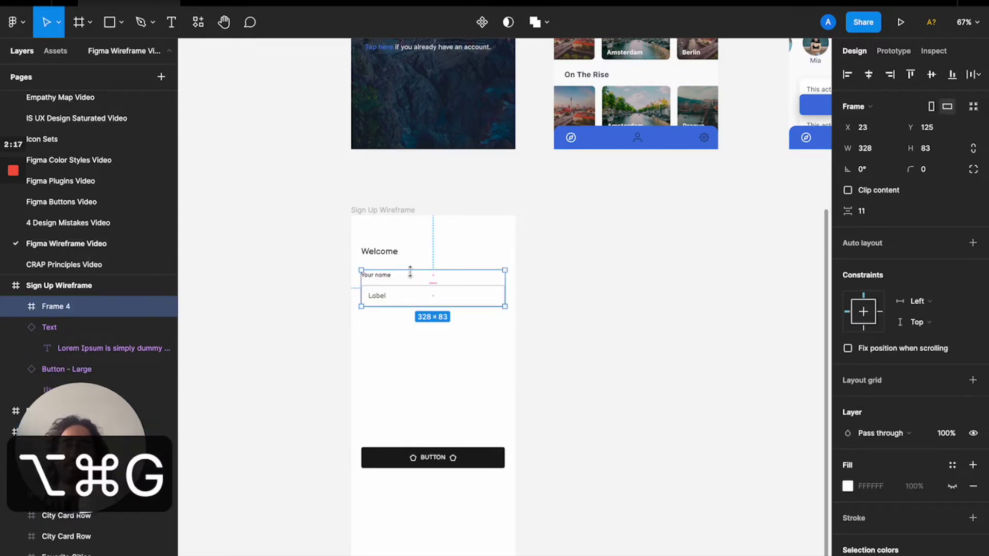
scroll(412, 275, "up", 5)
scroll(412, 277, "down", 2)
left_click_drag(398, 425, 393, 513)
scroll(392, 515, "up", 4)
scroll(388, 501, "down", 8)
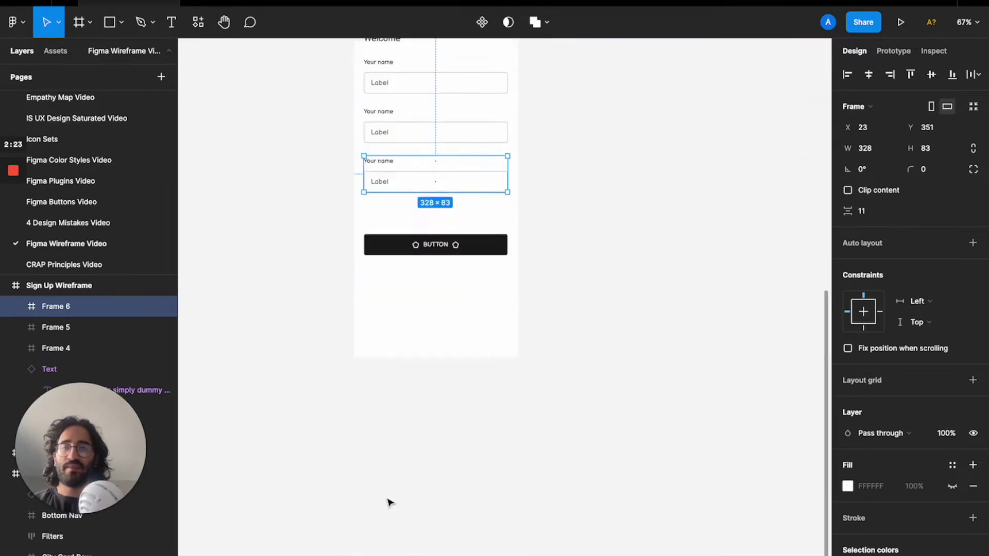
Change the label above the second text field to "Your email".
scroll(389, 231, "up", 3)
scroll(388, 233, "up", 5)
scroll(388, 222, "up", 2)
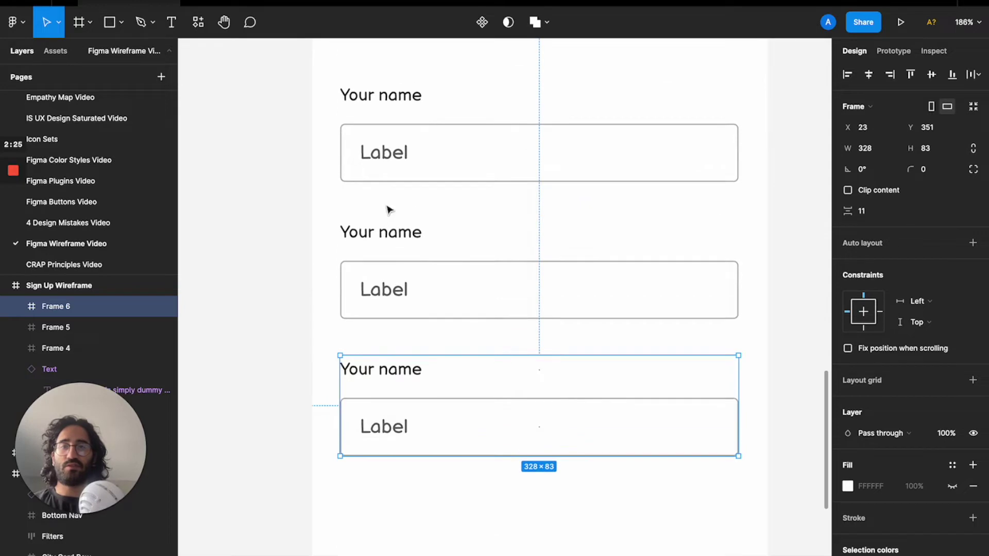
left_click(400, 233)
double_click(403, 236)
double_click(403, 236)
key("Right")
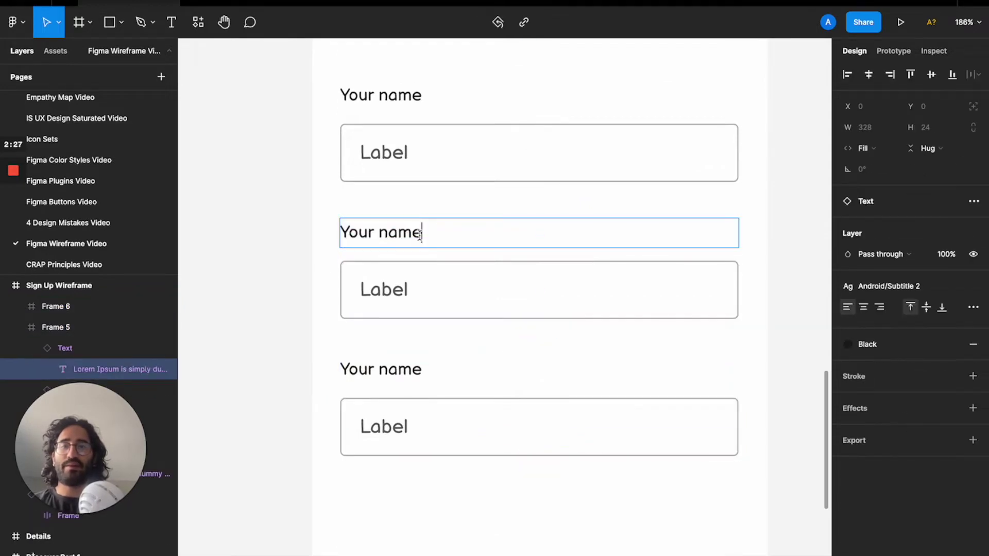
key("BackSpace")
key("BackSpace")
key("BackSpace")
key("BackSpace")
type("email")
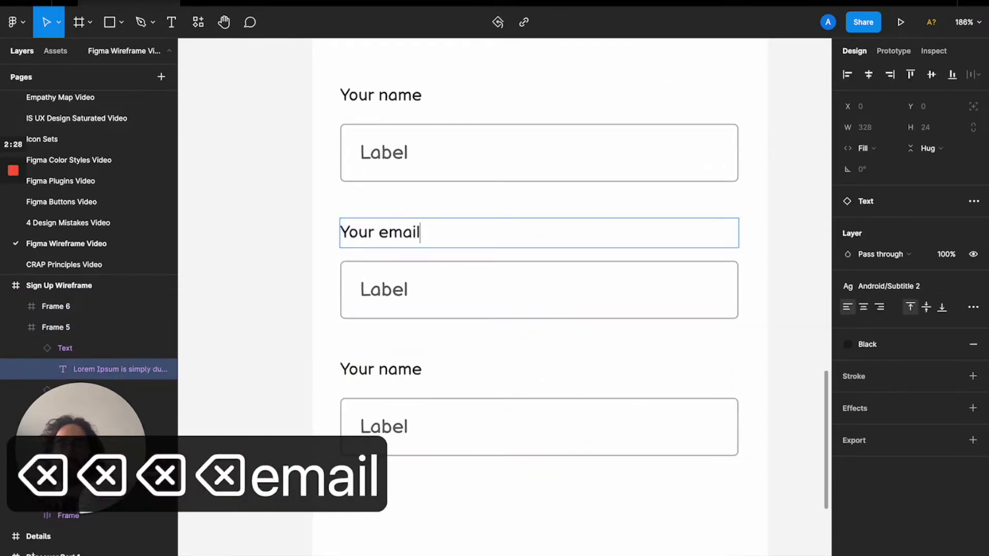
Change the label above the third text field to "Your password".
left_click(407, 368)
double_click(407, 369)
key("BackSpace")
key("BackSpace")
key("BackSpace")
key("BackSpace")
type("passwr")
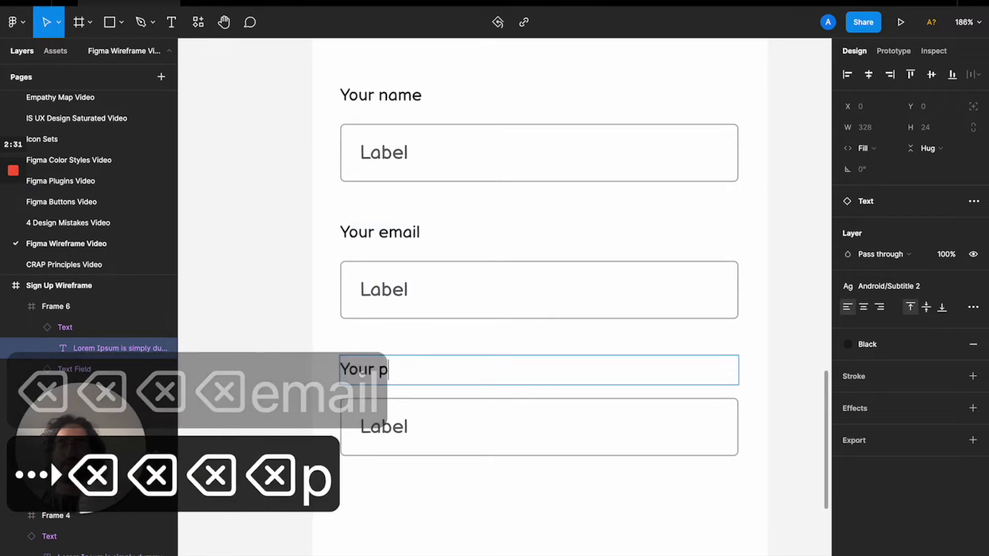
key("BackSpace")
type("ord")
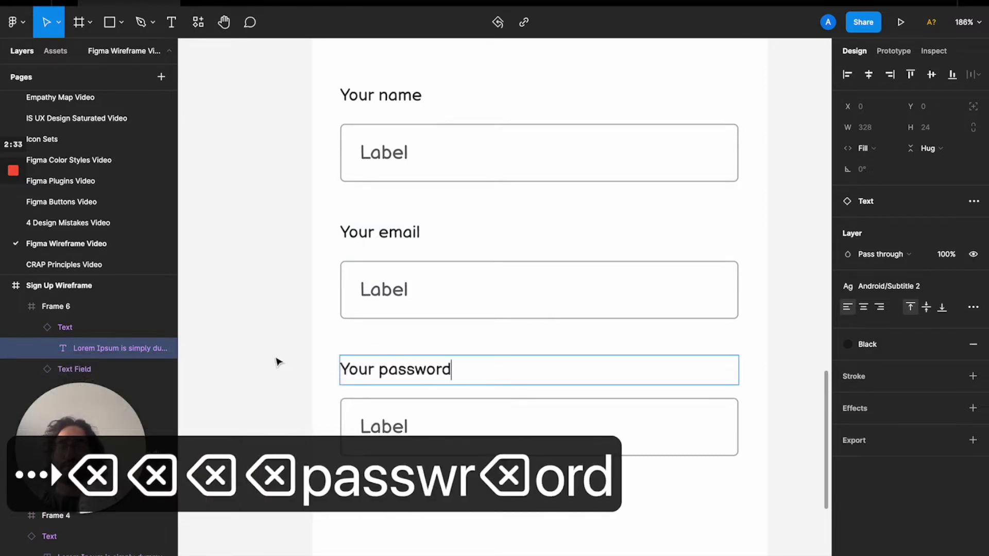
scroll(278, 359, "down", 5)
left_click(278, 359)
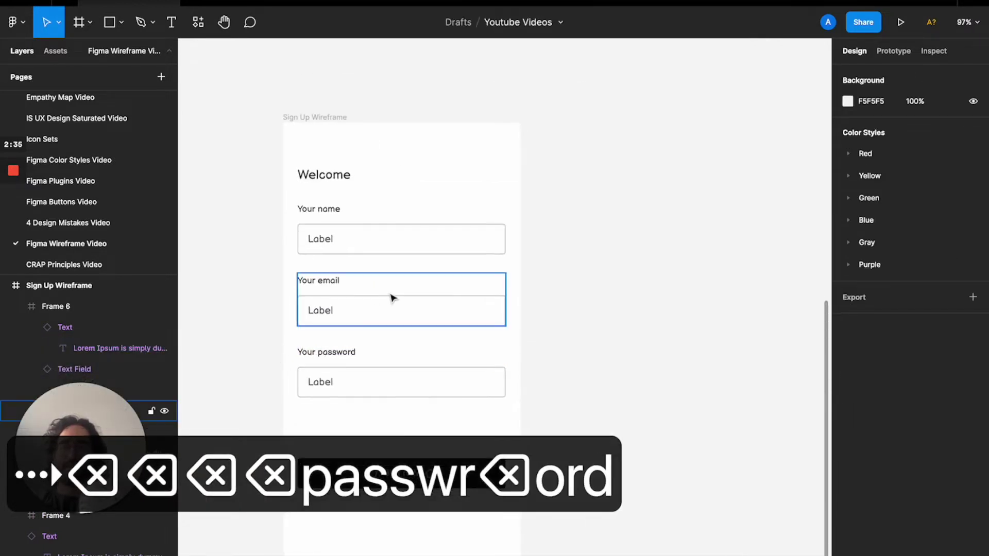
Disable the large button's leading and trailing icons and change its text to "Sign Up".
left_click(412, 478)
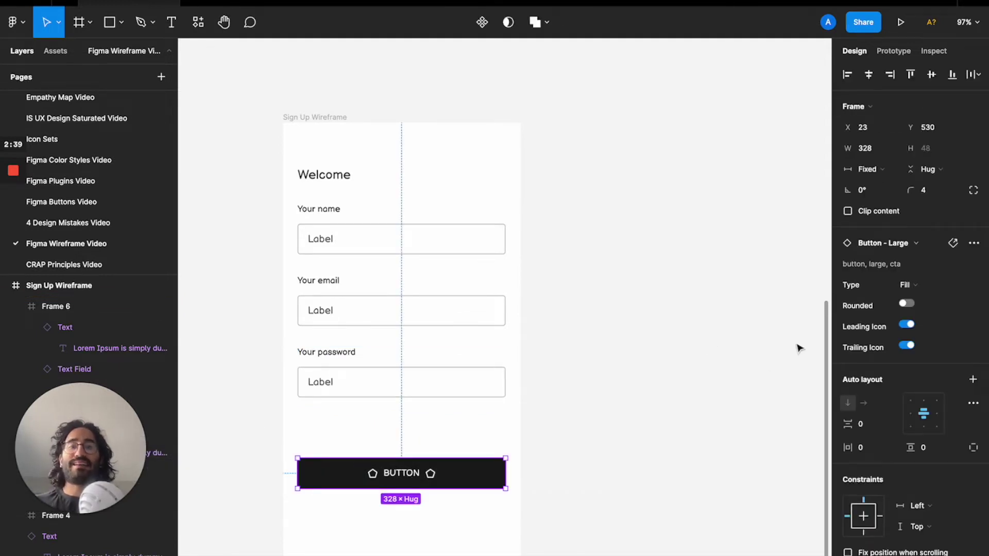
left_click(906, 324)
left_click(906, 346)
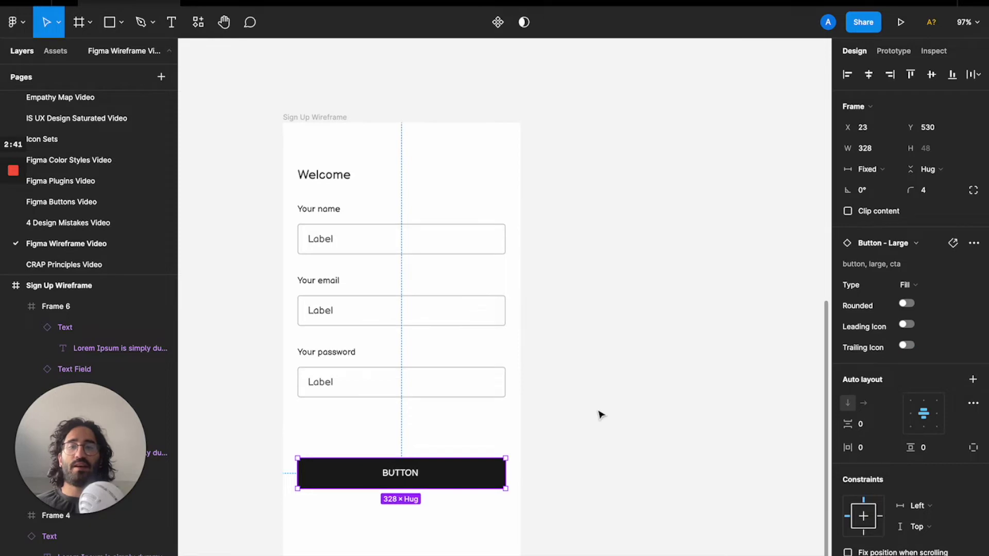
scroll(403, 472, "up", 5)
scroll(403, 472, "down", 8)
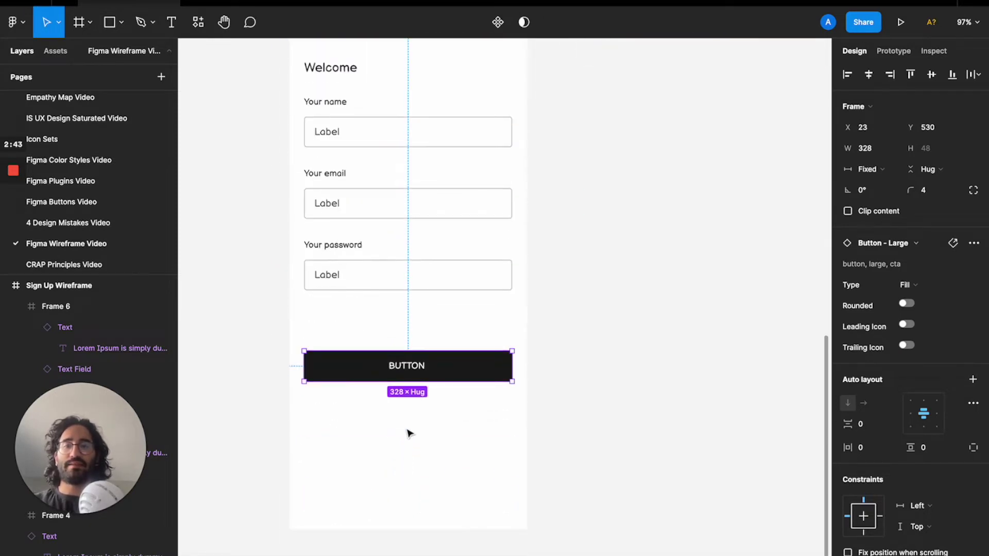
double_click(406, 367)
type("Sign Up")
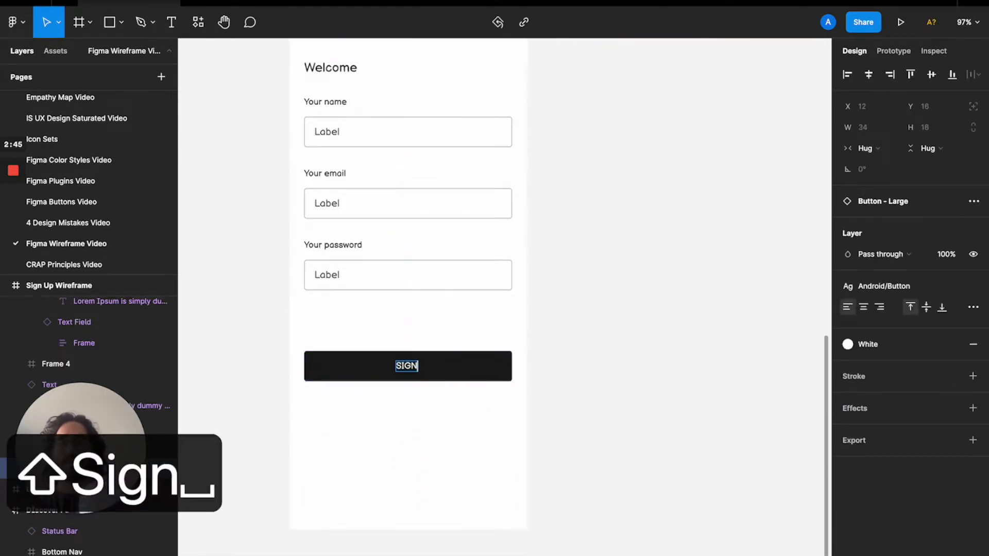
left_click(563, 331)
Enable the trailing icon on the text field under "Your password".
scroll(563, 331, "up", 5)
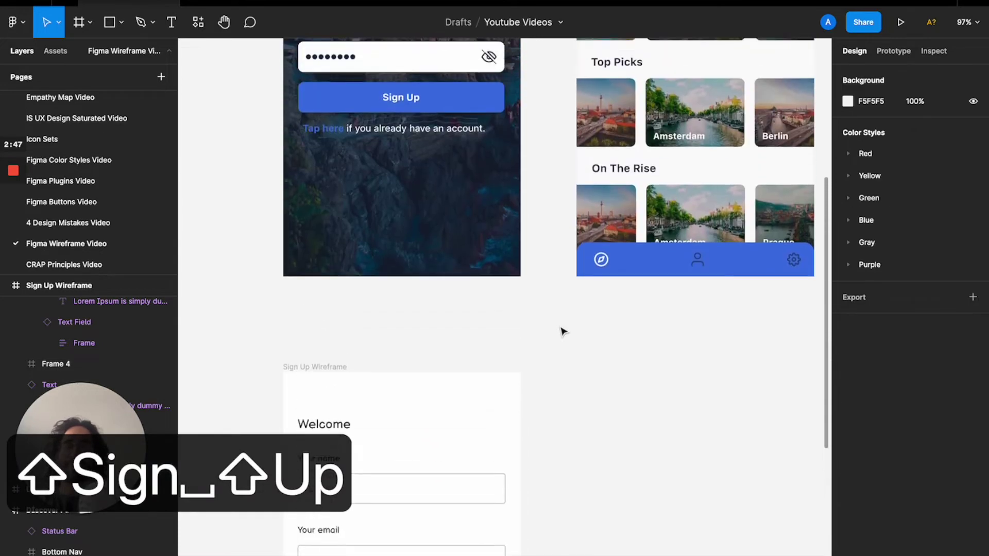
scroll(563, 332, "down", 1)
scroll(563, 331, "up", 3)
scroll(563, 331, "down", 5)
scroll(512, 438, "down", 3)
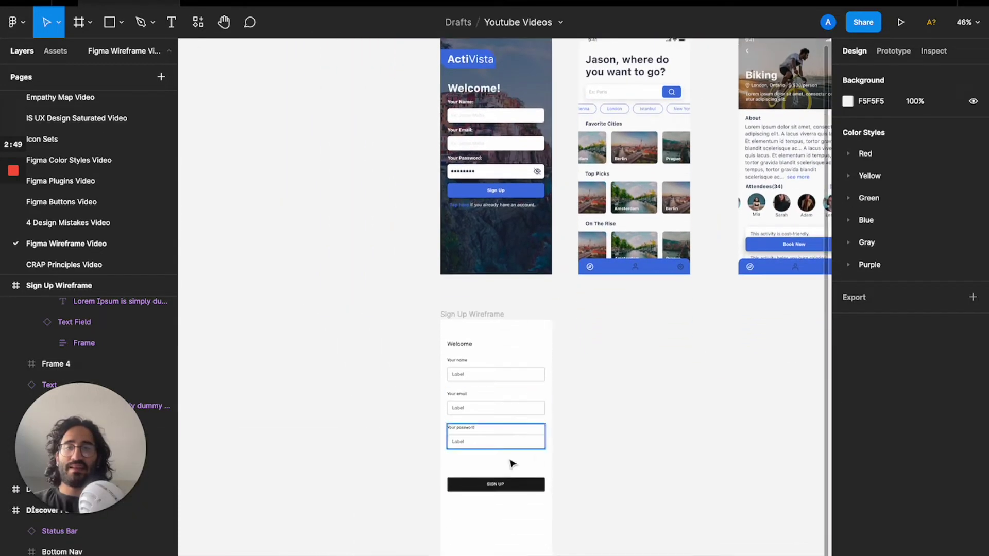
left_click(496, 441)
scroll(496, 442, "up", 5)
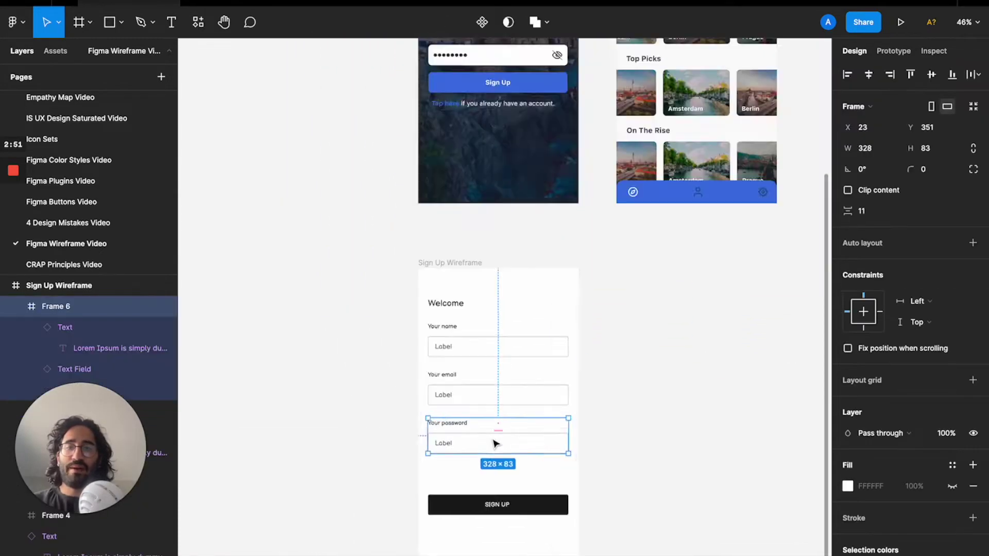
left_click(494, 449)
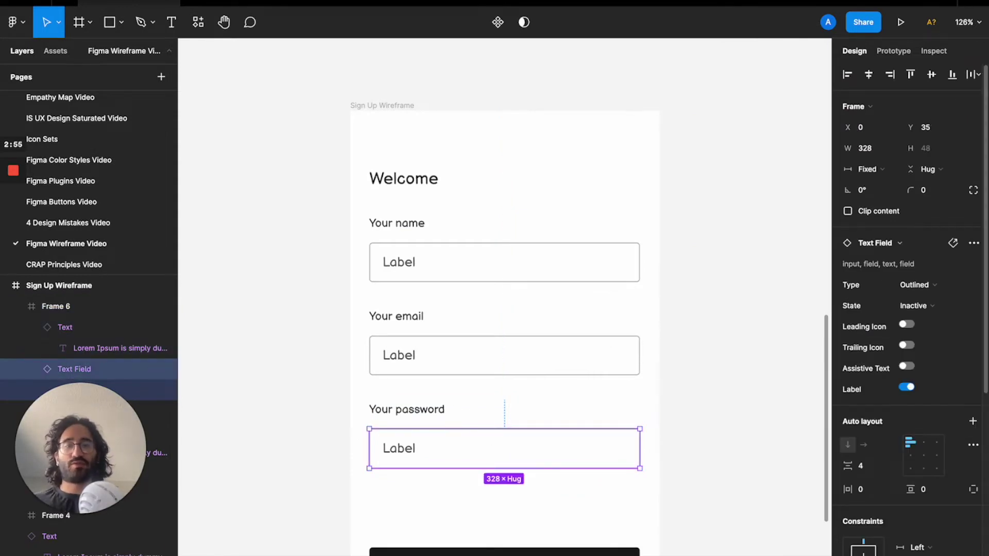
left_click(730, 404)
scroll(730, 405, "down", 5)
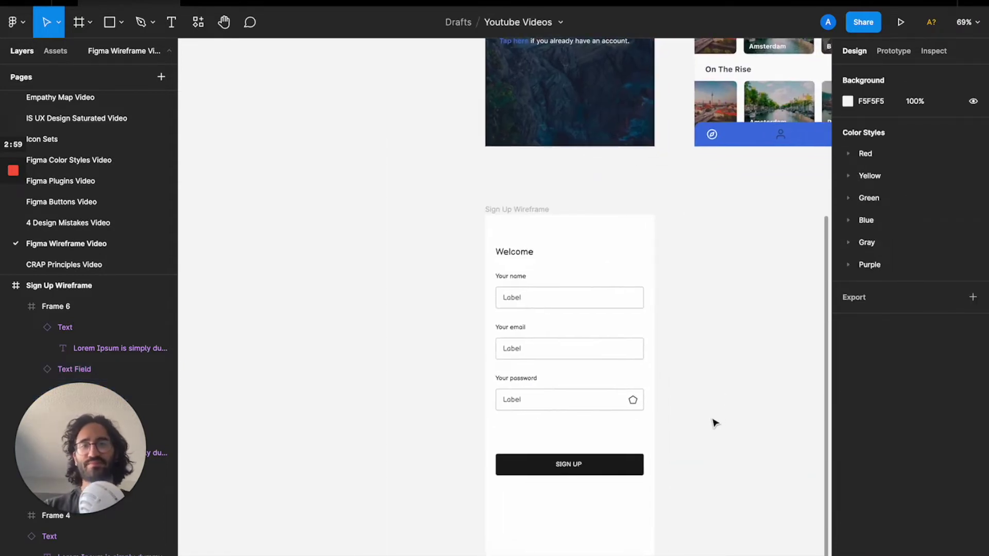
scroll(614, 457, "up", 4)
scroll(614, 457, "right", 2)
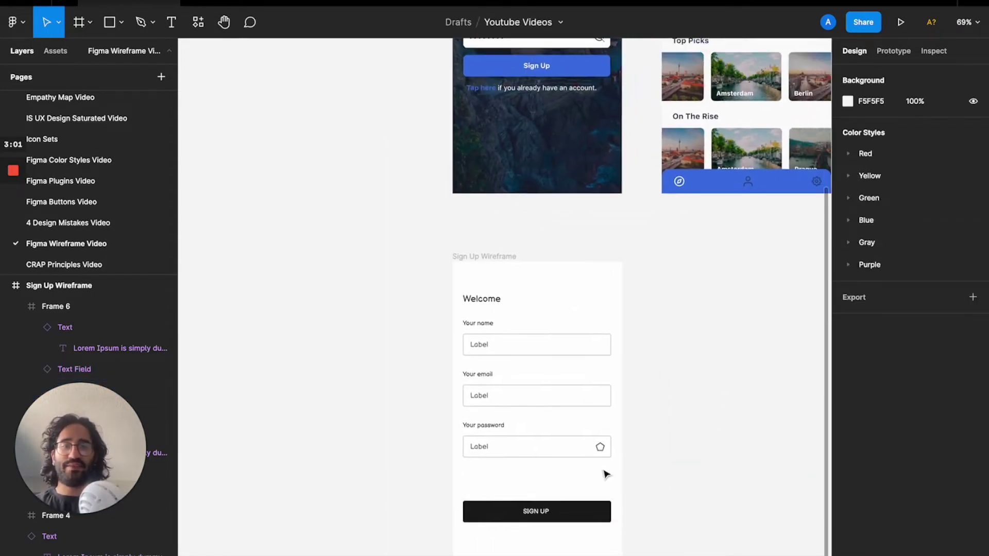
Compare the Sign Up Wireframe frame with the finished Sign Up Screen design, including its background.
scroll(606, 472, "up", 3)
scroll(605, 472, "right", 2)
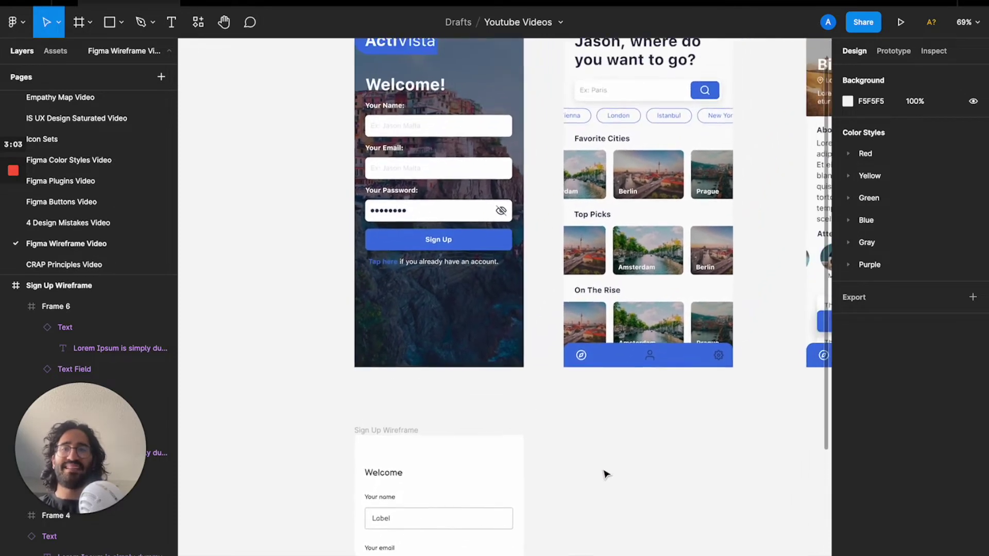
scroll(448, 222, "up", 3)
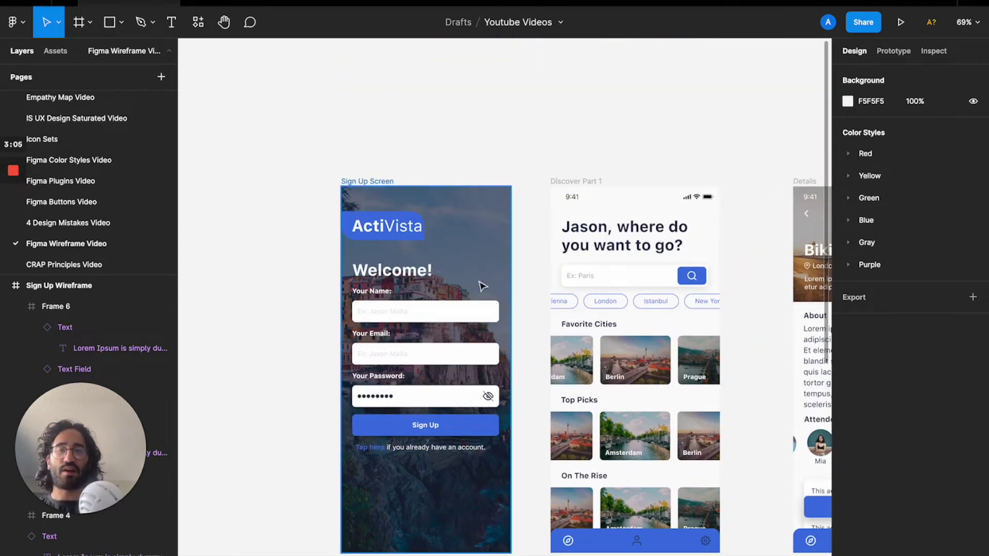
scroll(423, 289, "down", 3)
scroll(380, 364, "down", 5)
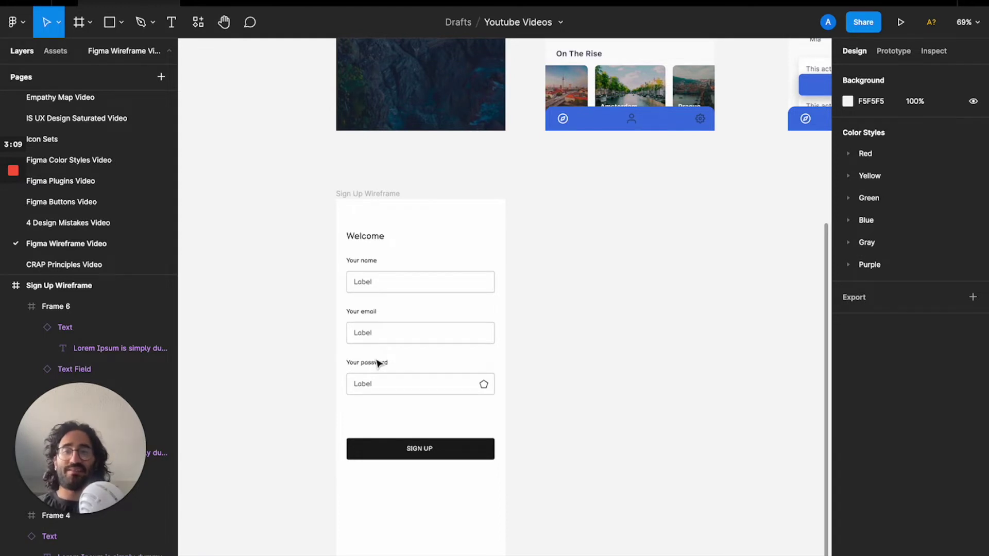
left_click(377, 194)
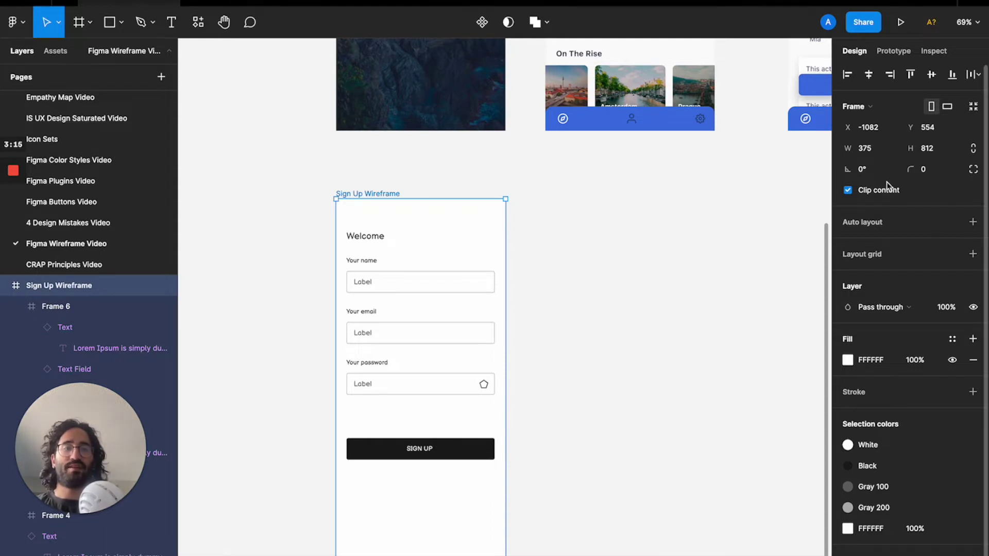
left_click(665, 221)
Insert an Image placeholder with the Ink Wireframe plugin and delete the duplicate copy.
key("super+slash")
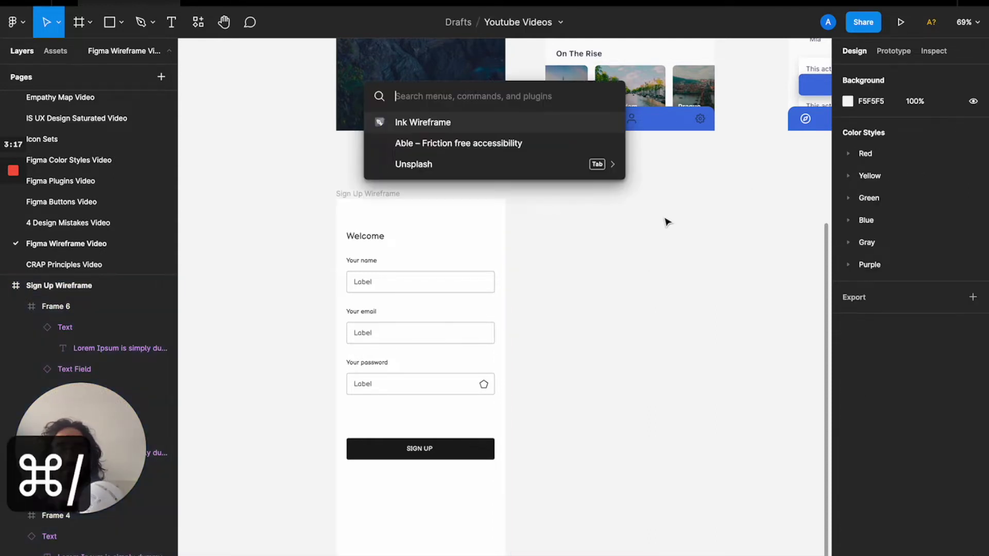
left_click(457, 132)
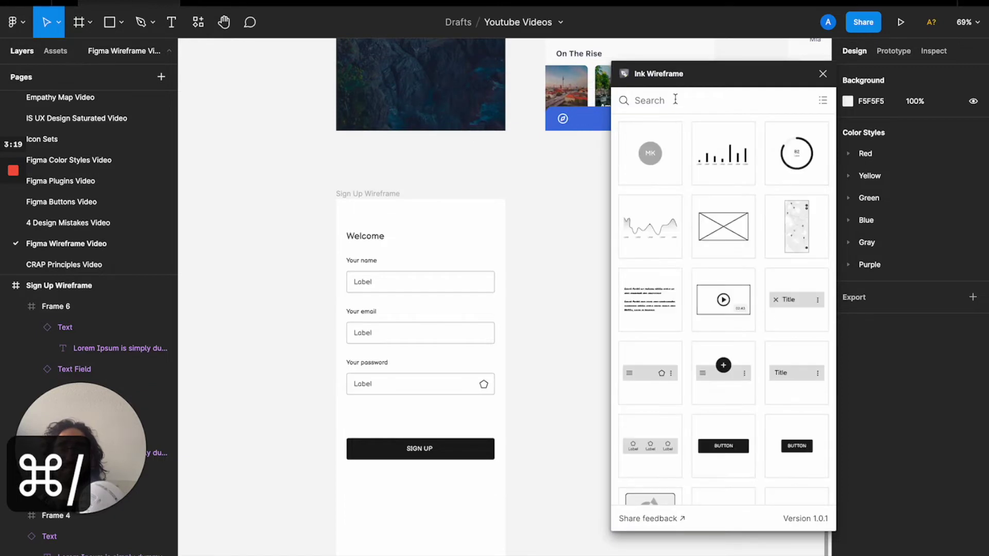
type("image")
key("Return")
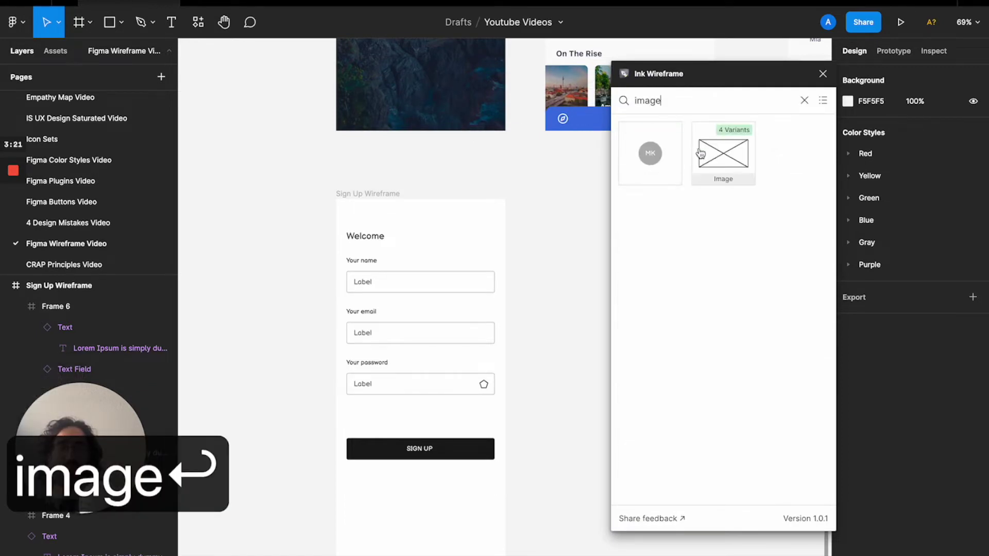
mouse_move(720, 153)
left_mouse_down()
mouse_move(508, 260)
mouse_move(493, 242)
left_mouse_up()
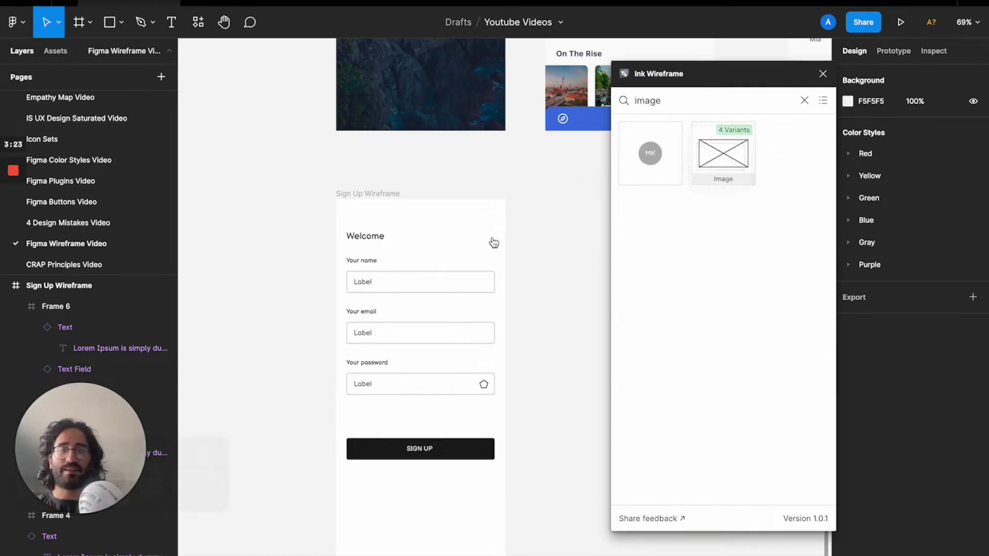
left_click(701, 170)
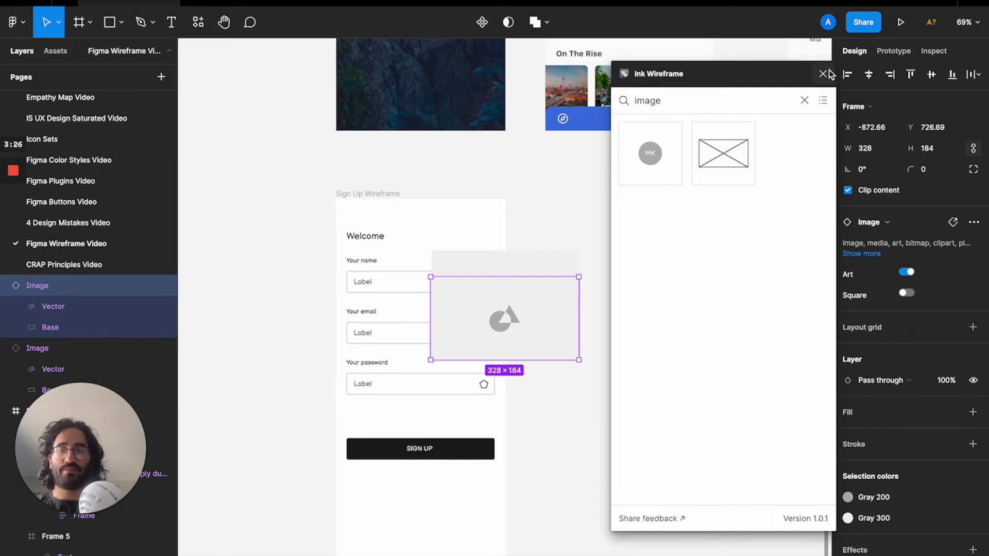
key("BackSpace")
Align the image placeholder with the Sign Up Wireframe frame's upper-left corner and stretch it to 375 × 812 to cover the frame.
left_click_drag(498, 281, 404, 231)
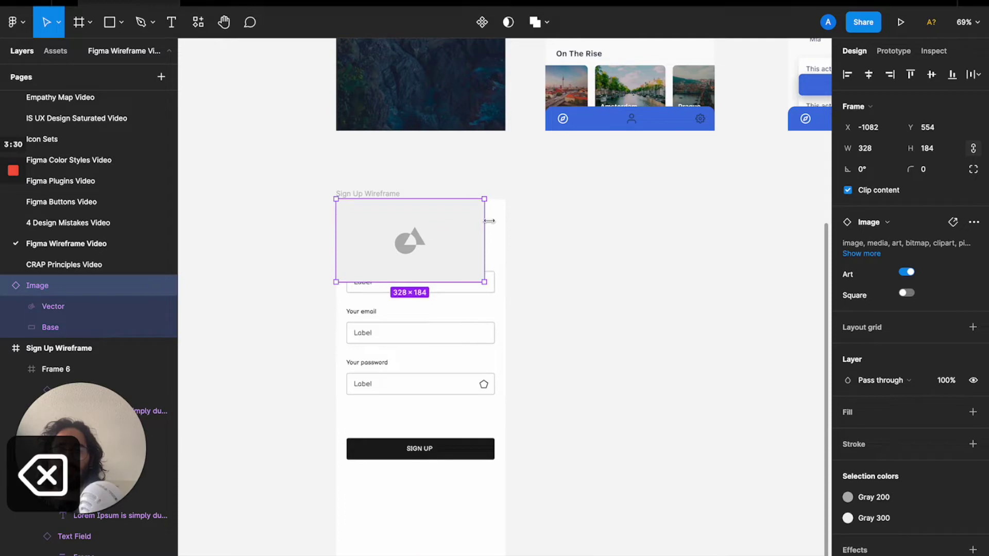
left_click_drag(486, 226, 505, 227)
left_click_drag(419, 283, 420, 551)
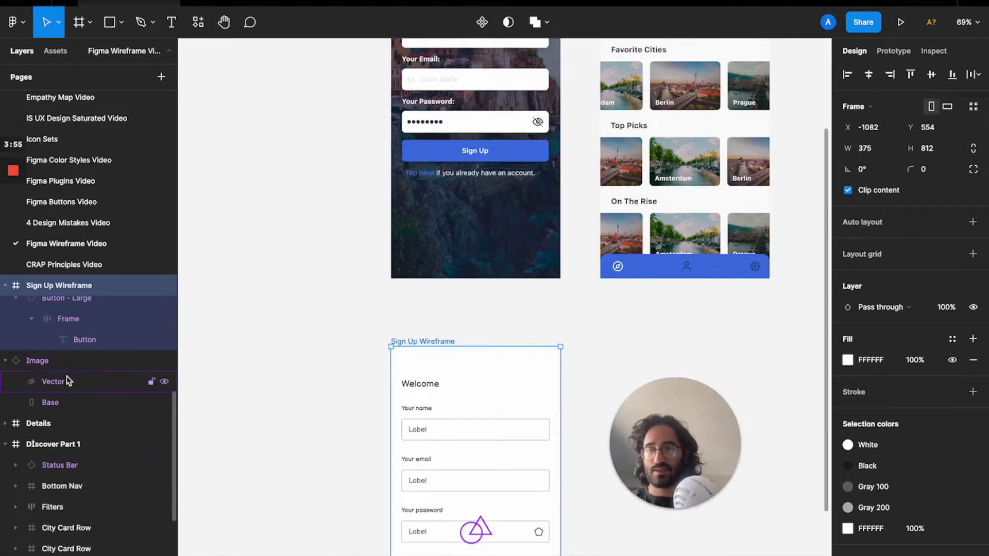
Move the Image layer into the Sign Up Wireframe frame, beneath all its other layers, and collapse the sibling layers.
left_click(50, 430)
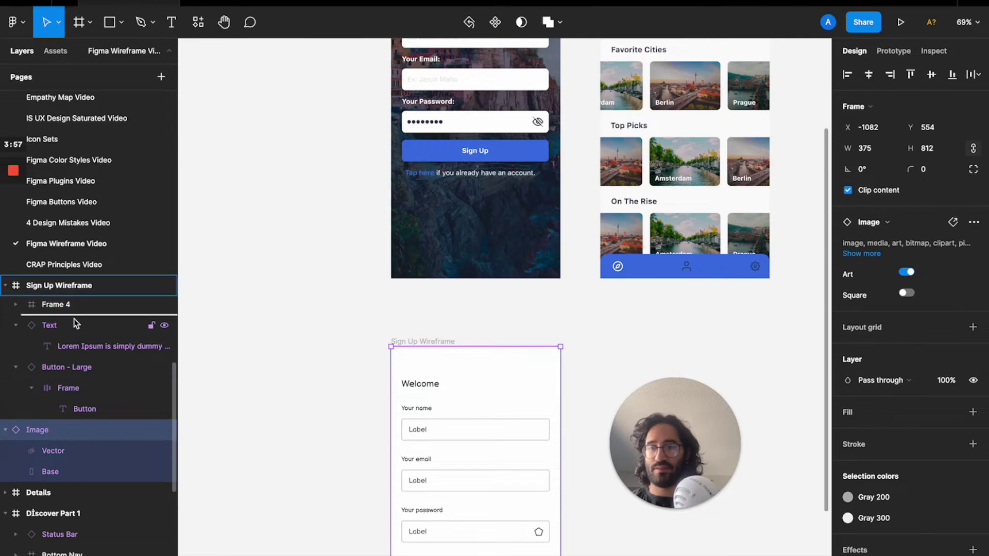
left_click_drag(76, 326, 74, 318)
scroll(111, 342, "up", 5)
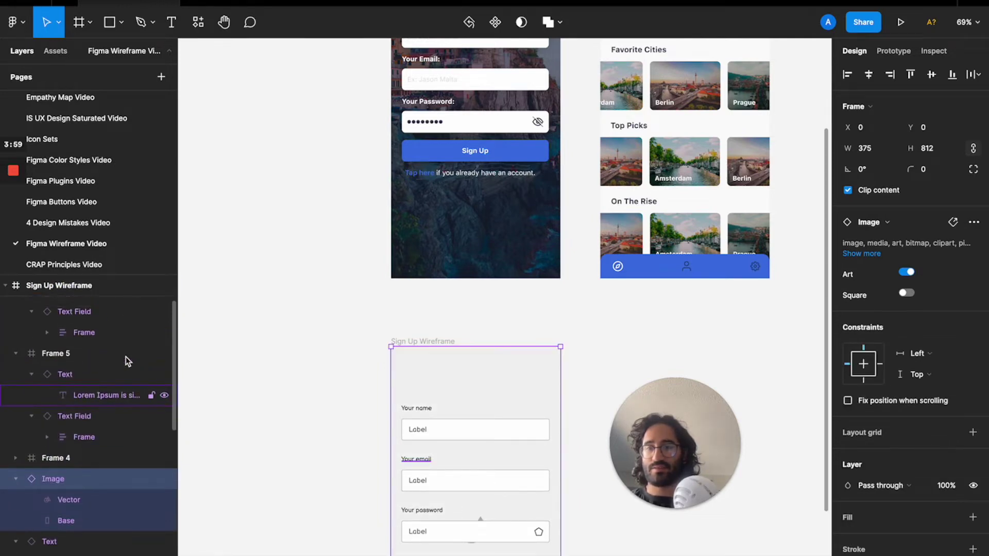
left_click_drag(62, 536, 60, 300)
left_click(15, 368)
left_click(16, 390)
left_click(16, 424)
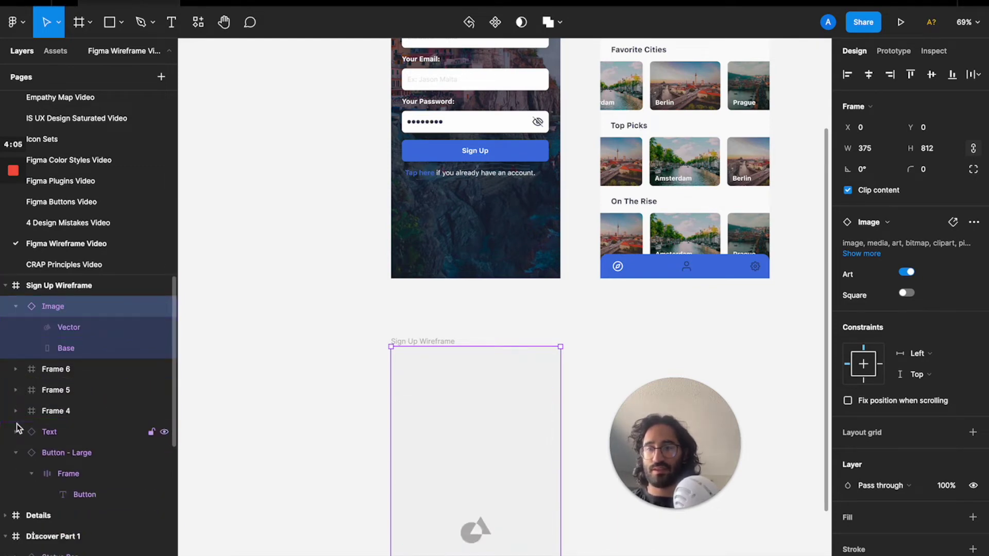
left_click(17, 456)
left_click_drag(48, 310, 46, 459)
scroll(316, 470, "down", 4)
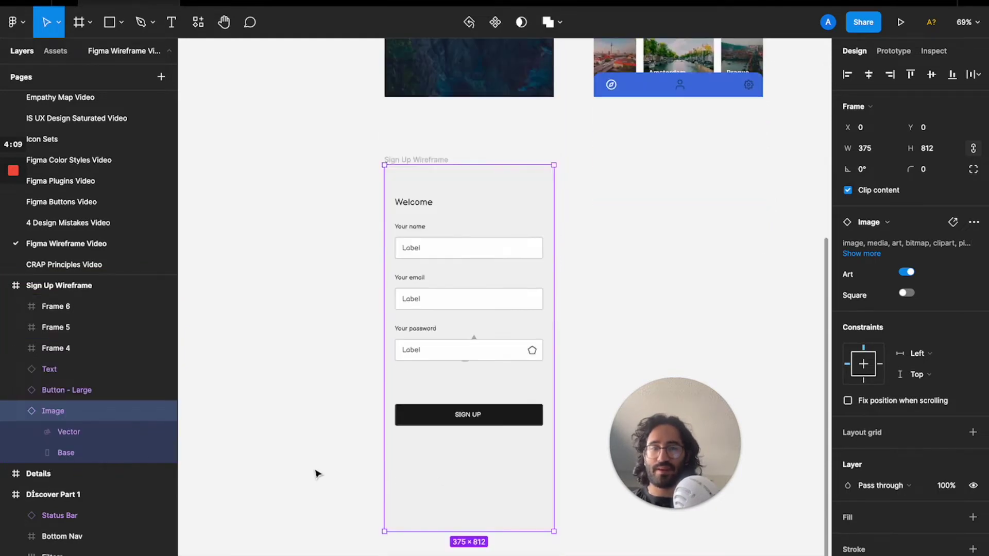
Turn off the Art option on the background image, keep Square off, and widen the image to 375.
left_click(906, 294)
left_click(906, 293)
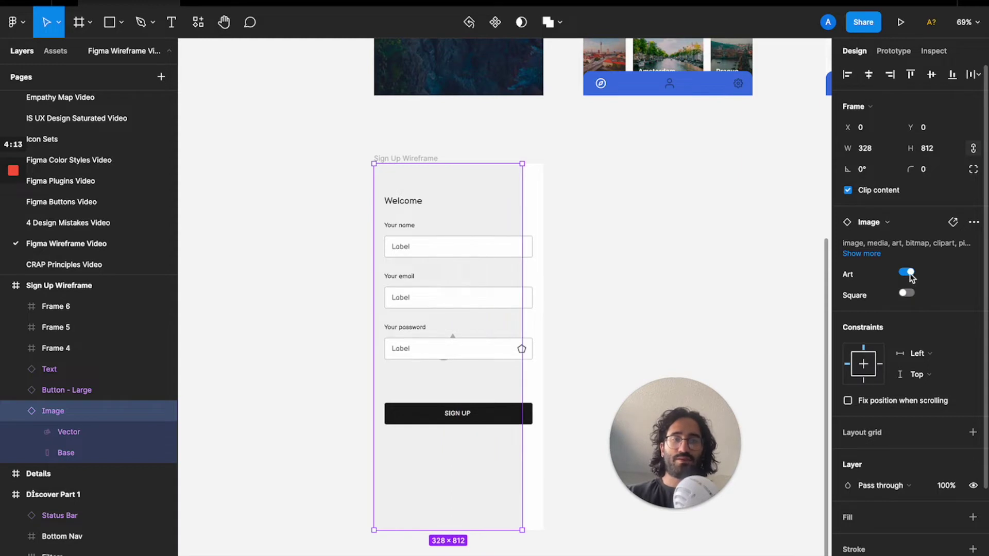
left_click(908, 273)
left_click_drag(522, 276, 540, 276)
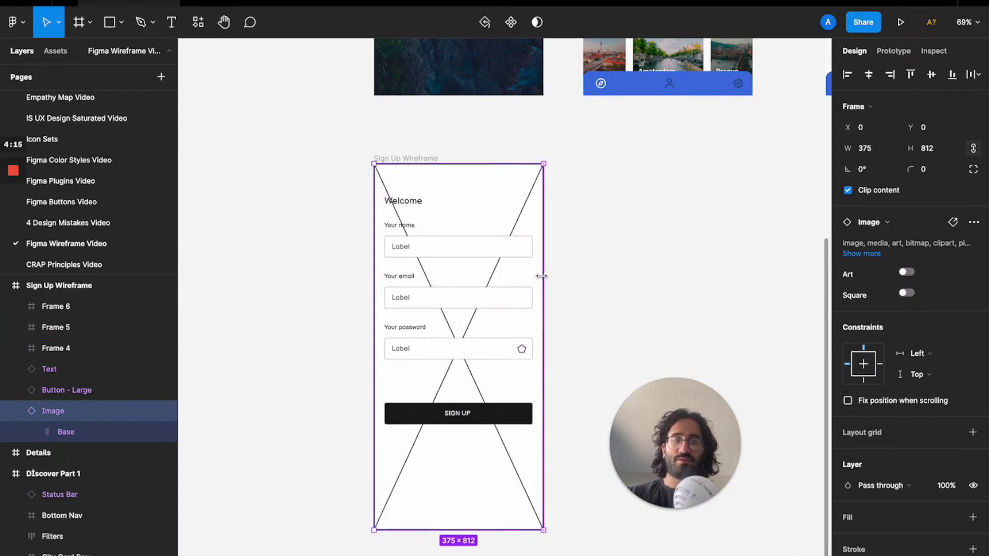
left_click(607, 258)
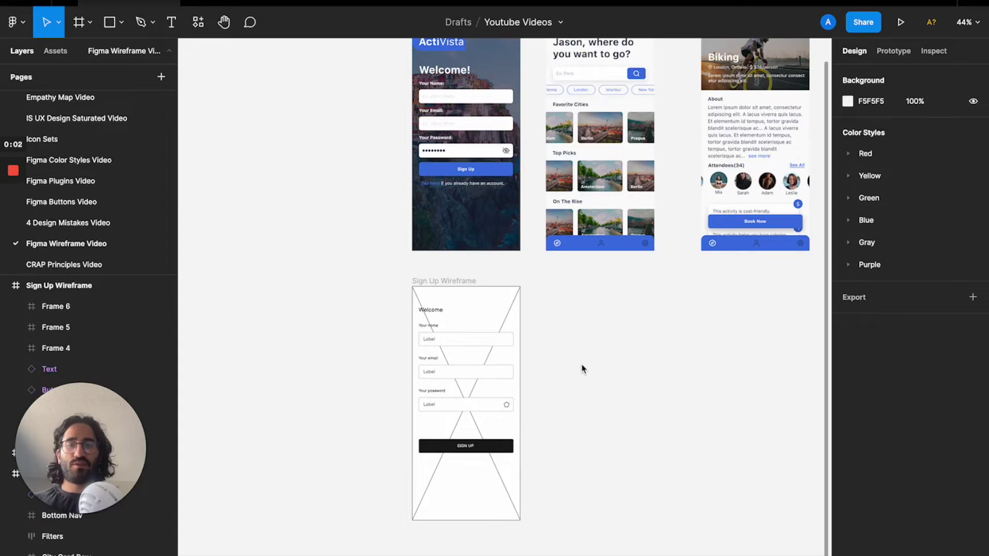
Add a 375 × 812 frame beside the Sign Up wireframe, below Discover Part 1, and name it "Explore Wireframe".
scroll(582, 369, "up", 2)
scroll(608, 330, "up", 5)
scroll(547, 422, "down", 6)
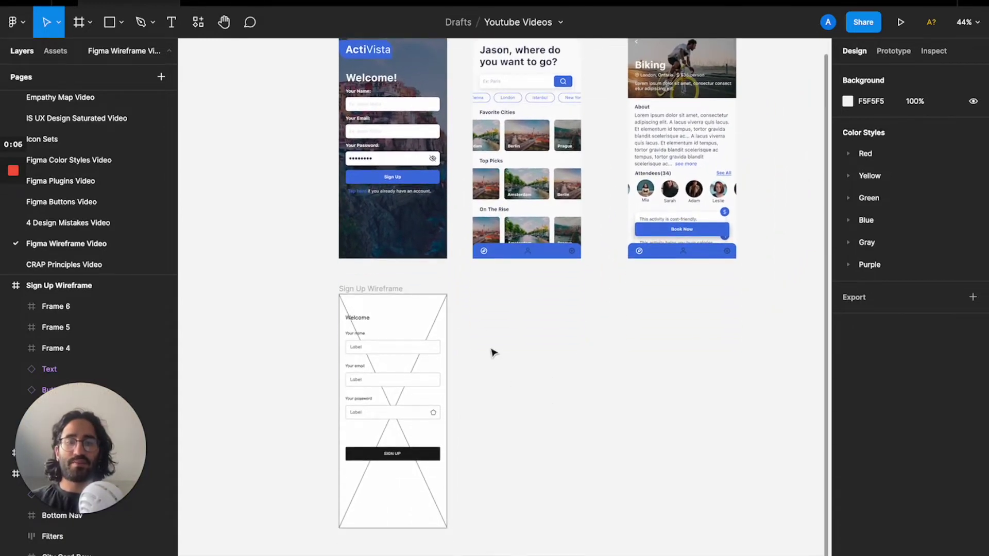
key("f")
left_click_drag(473, 294, 570, 491)
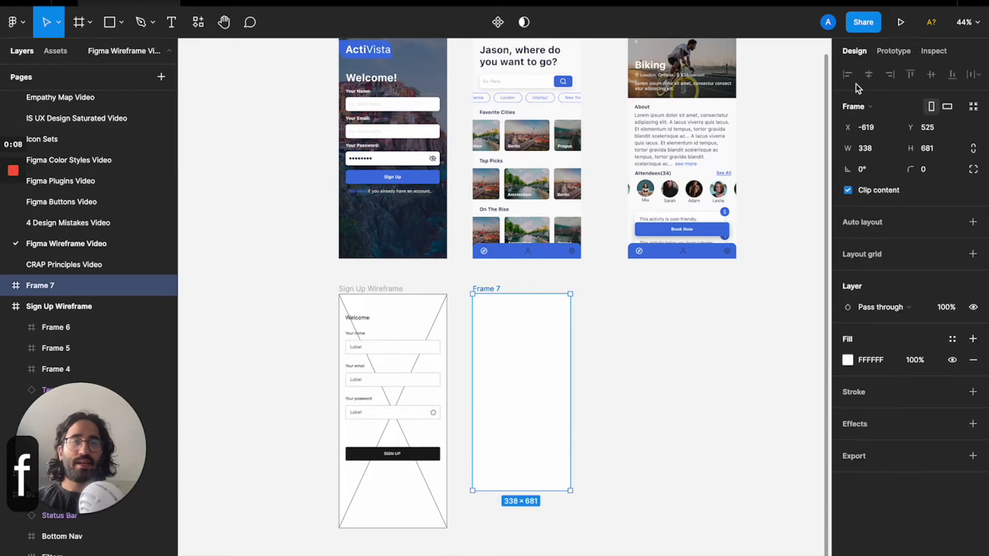
left_click(853, 107)
left_click(875, 164)
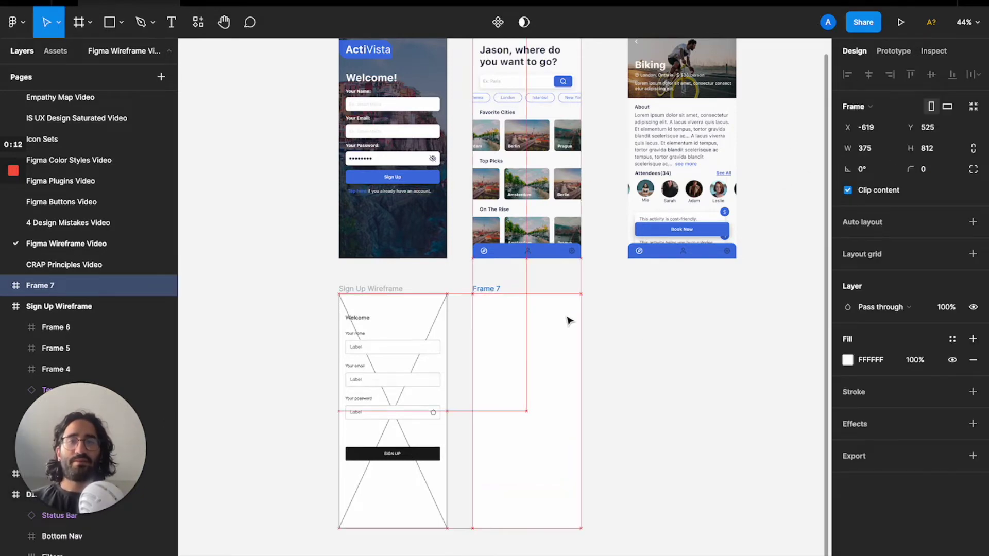
type("Explore Wireframe")
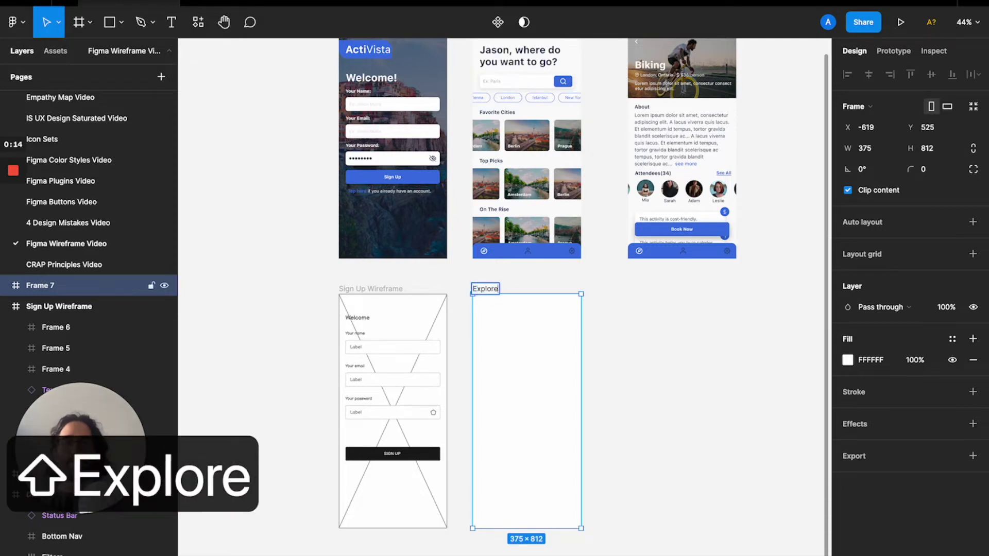
key("Return")
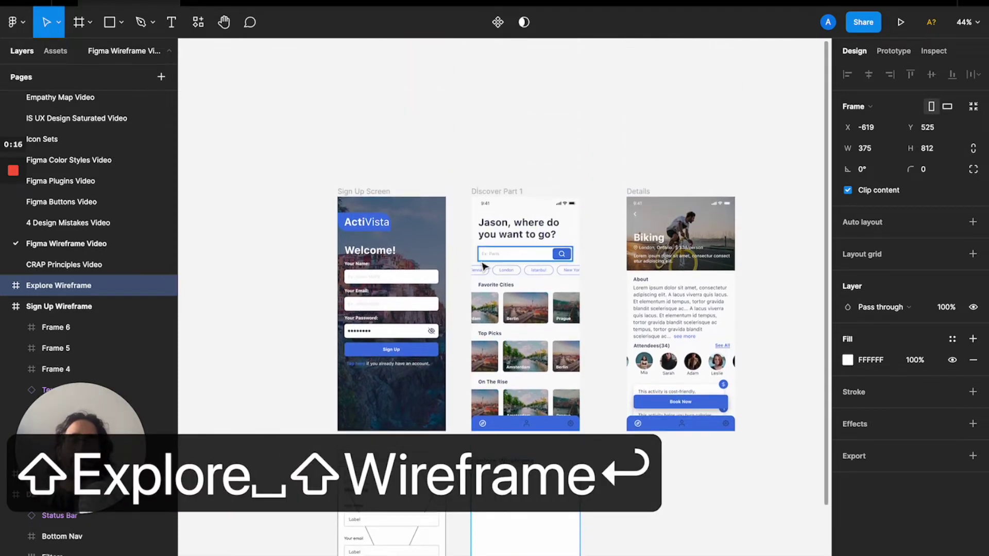
Examine the Discover Part 1 screen's layout: status bar, heading, search bar, city filters, card rows and bottom navigation.
scroll(484, 266, "up", 5)
scroll(484, 266, "down", 3)
scroll(484, 266, "down", 1)
scroll(484, 267, "right", 1)
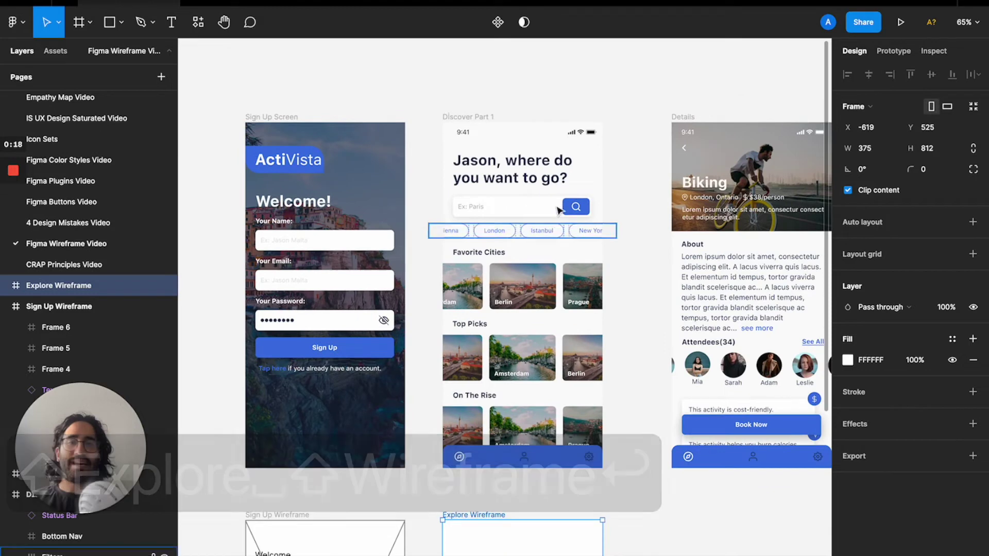
left_click(556, 125)
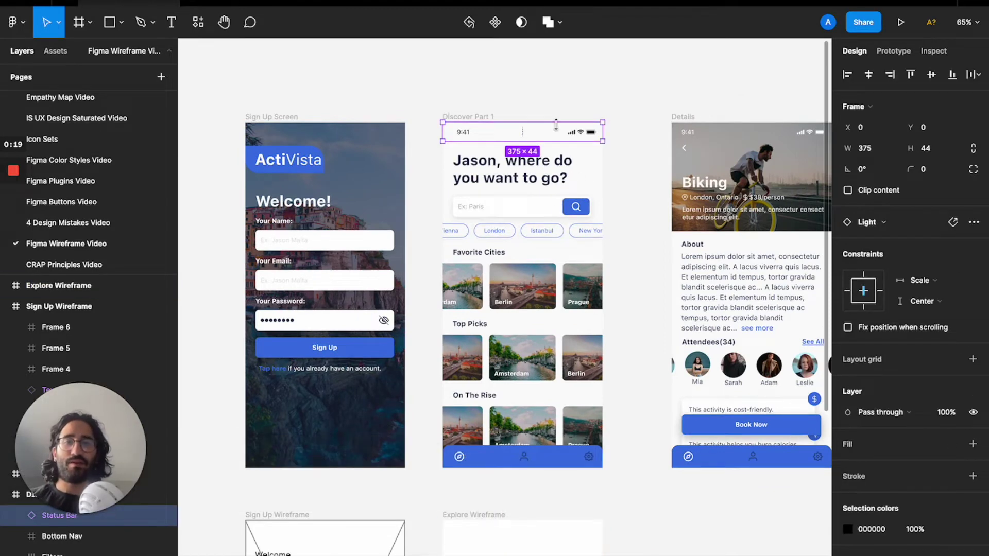
left_click(531, 179)
left_click(519, 209)
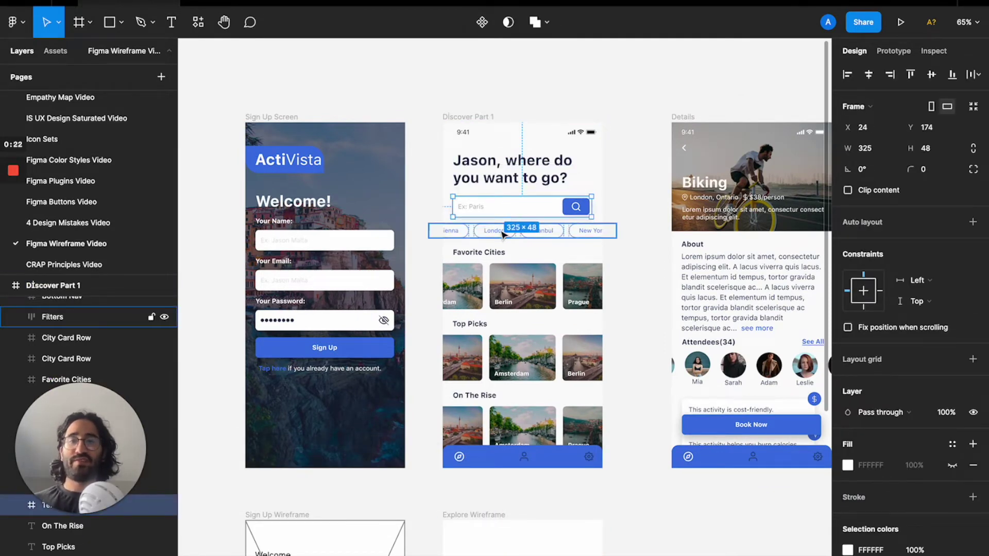
left_click(503, 234)
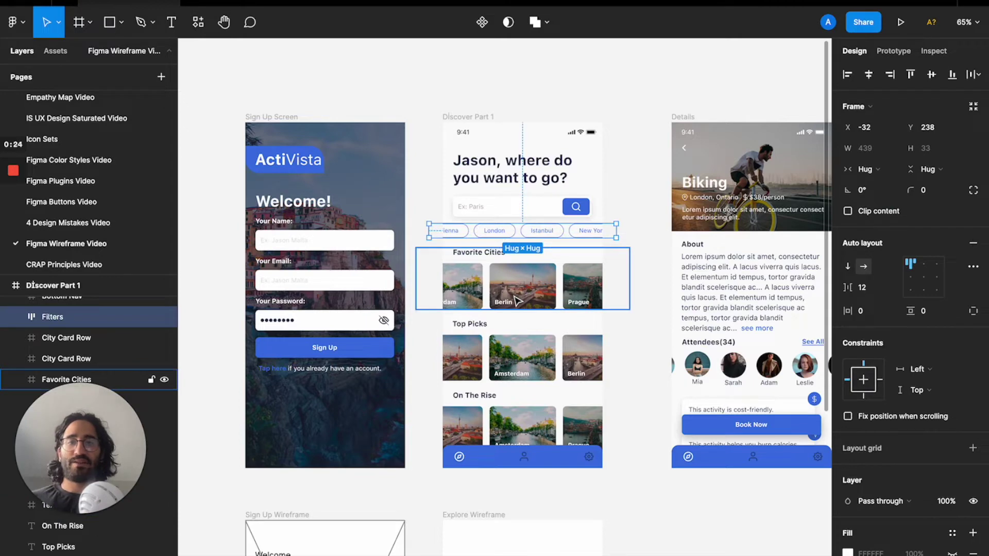
scroll(516, 301, "down", 6)
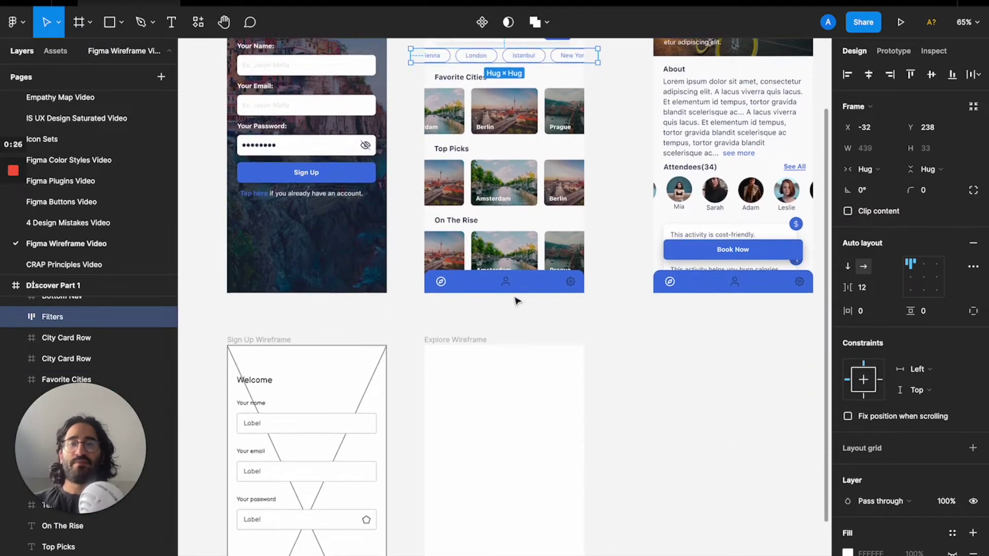
Insert a Status Bar component with the Ink Wireframe plugin and place it near the Explore Wireframe frame's top edge, at Y 13.
left_click(473, 328)
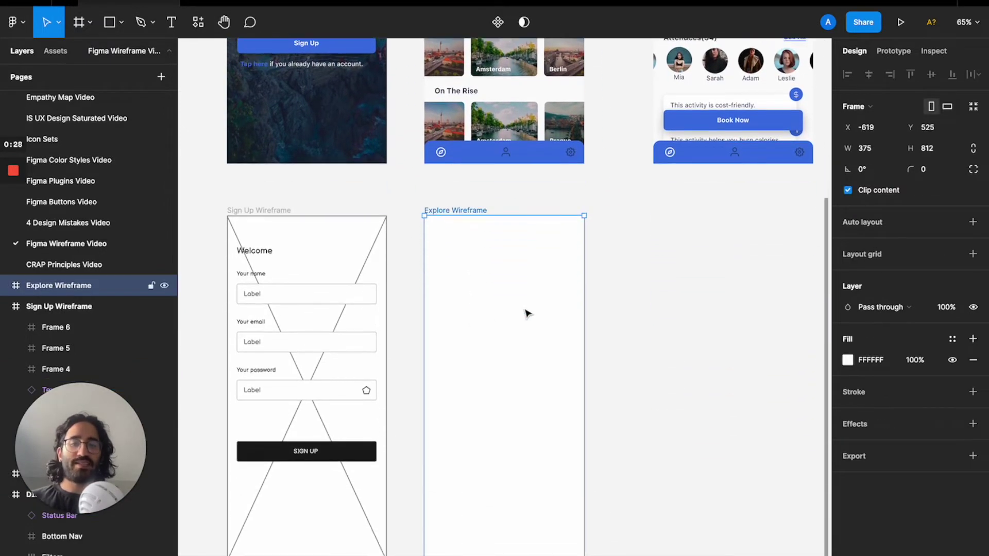
key("super+slash")
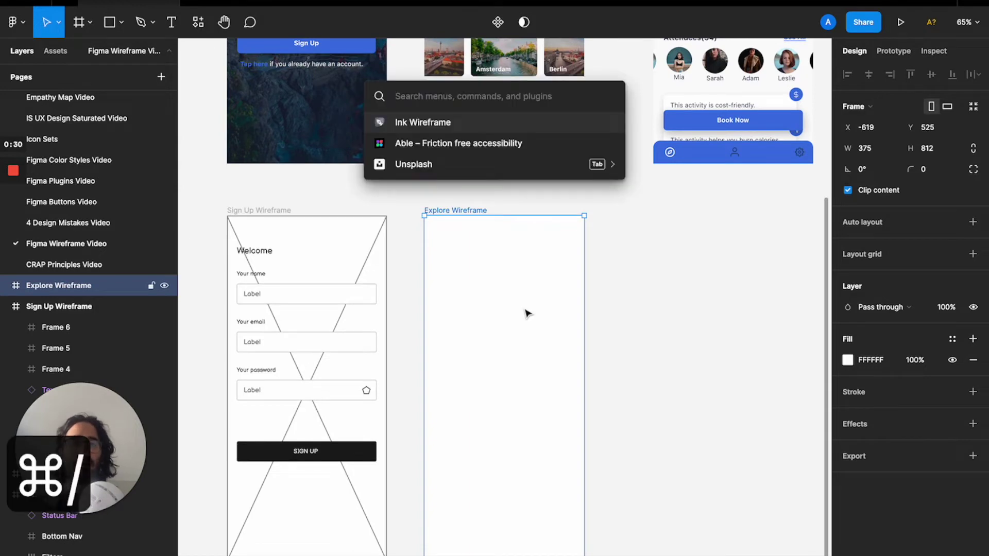
left_click(453, 123)
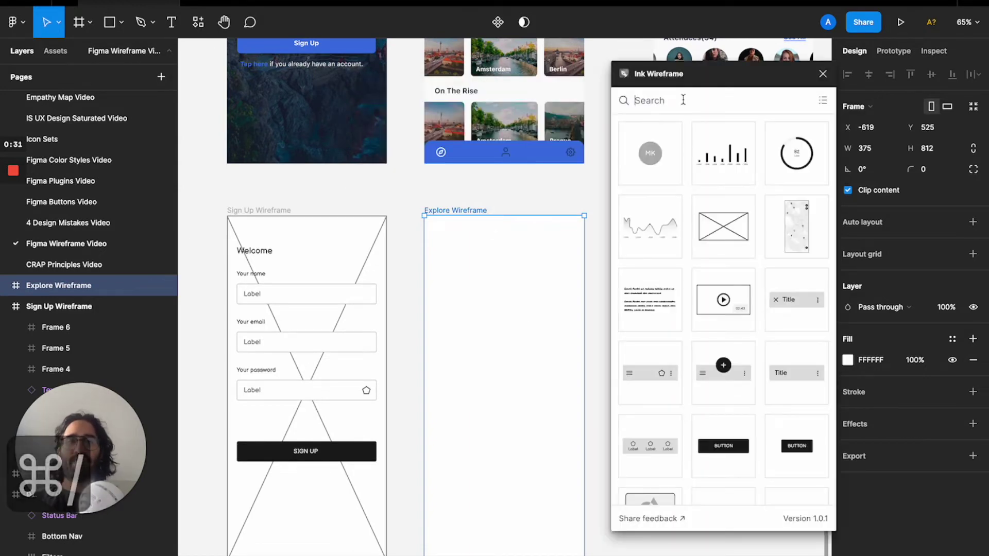
type("status")
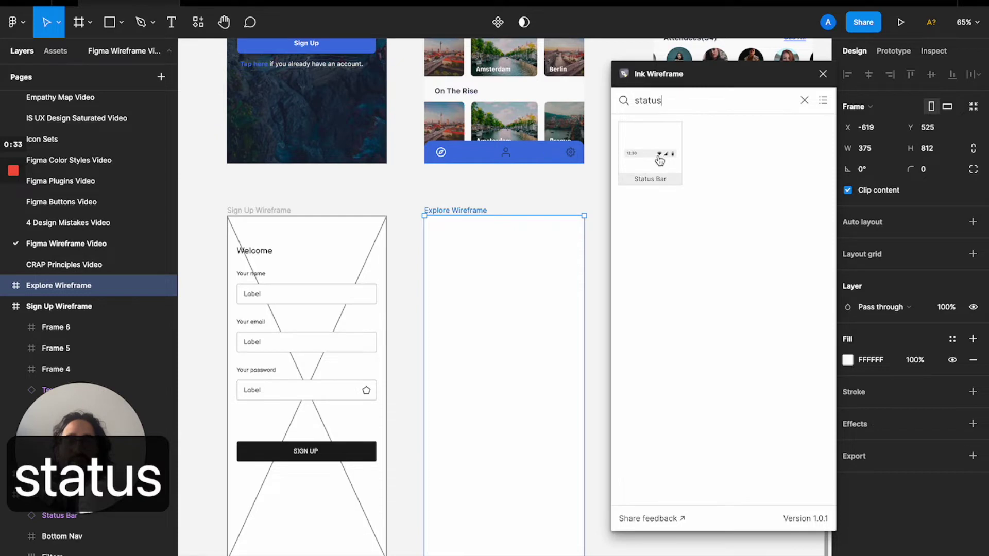
left_click(660, 161)
left_click_drag(500, 393, 501, 229)
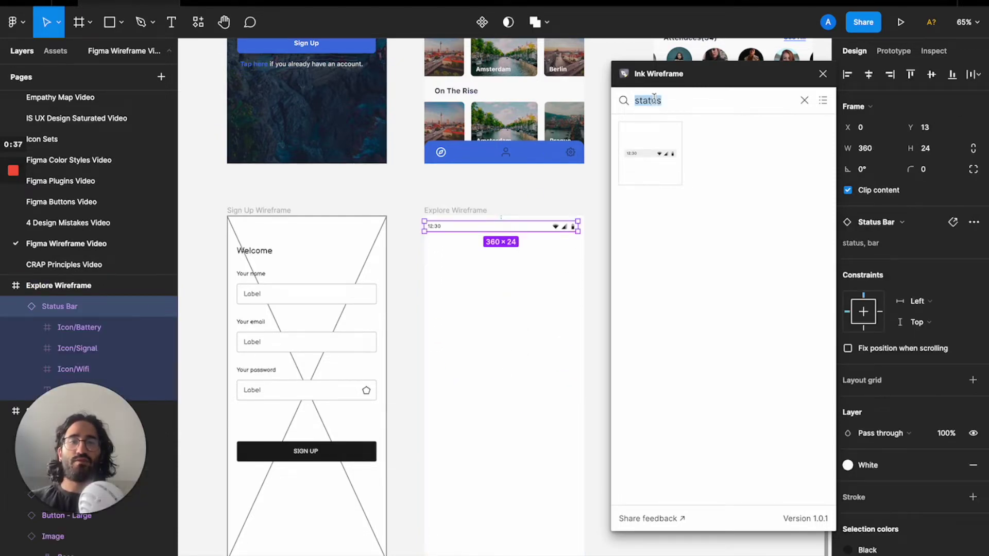
Add an Image placeholder from the Ink Wireframe library to the Explore Wireframe frame.
type("image")
key("Return")
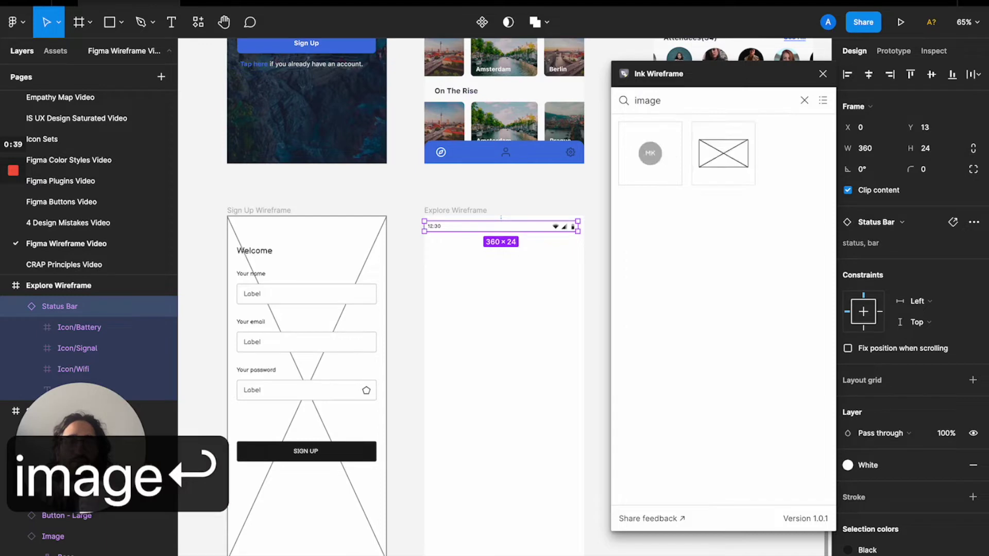
left_click(723, 153)
Insert a Bottom Navigation component from the Ink Wireframe library and place it at the Explore Wireframe's lower edge, at Y 756.
type("bi")
key("BackSpace")
type("ottom")
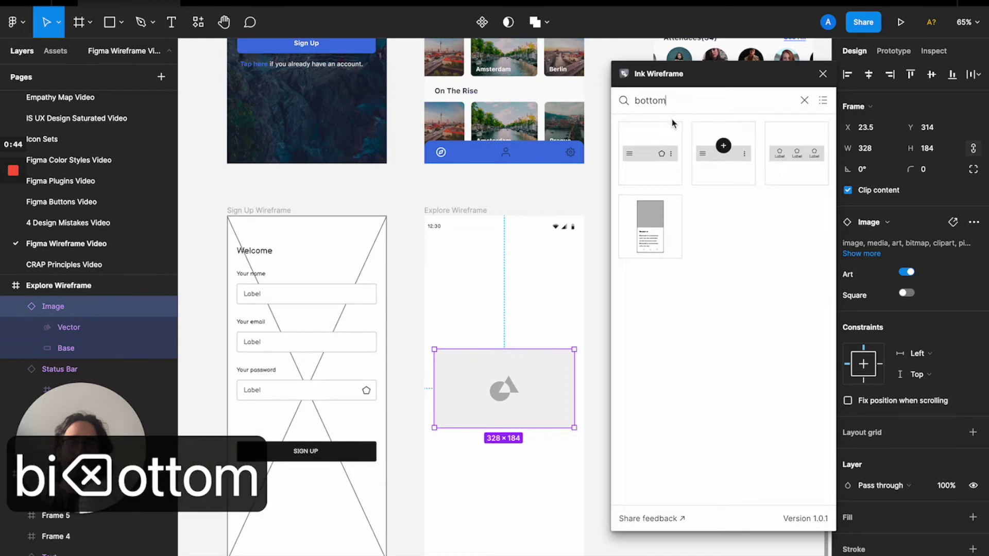
left_click(797, 153)
left_click_drag(504, 393, 504, 553)
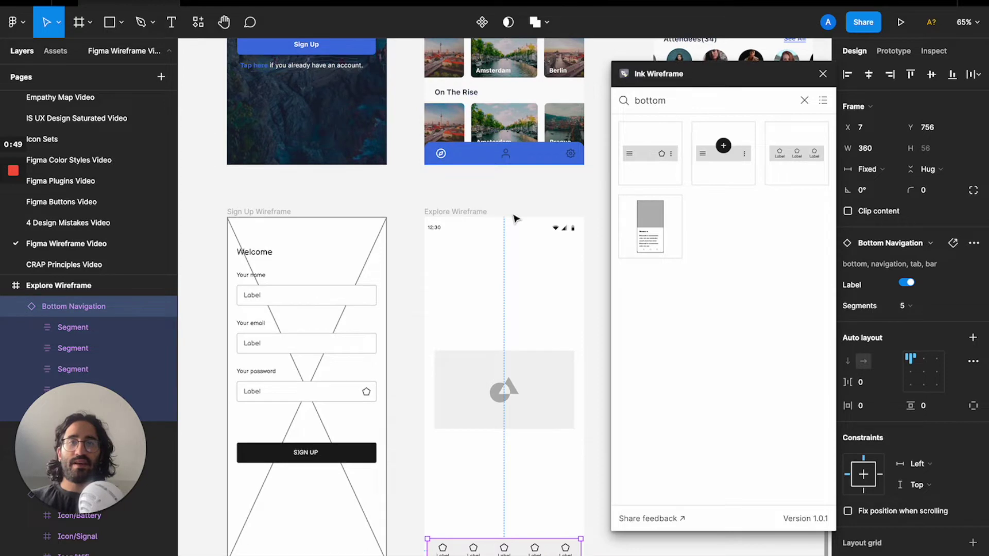
Add an Ink Wireframe Text component to the Explore Wireframe and place it above the image placeholder, at about X 28, Y 163.
scroll(515, 216, "up", 3)
type("text")
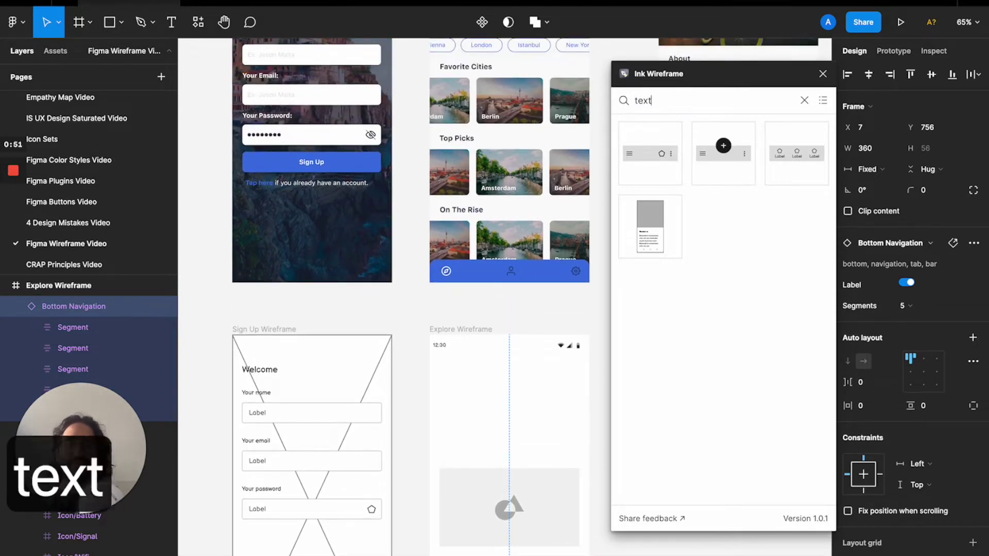
left_click_drag(644, 161, 503, 439)
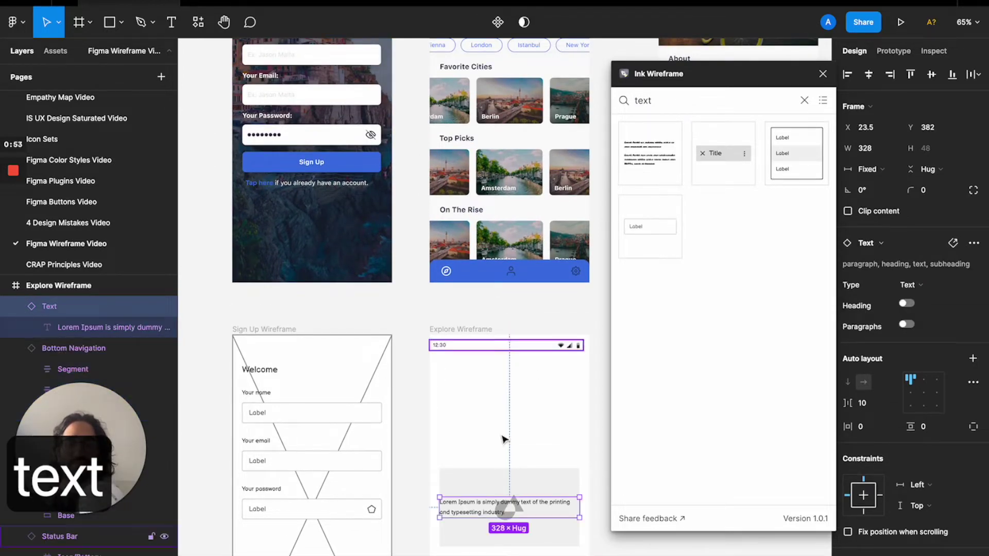
scroll(493, 419, "up", 5)
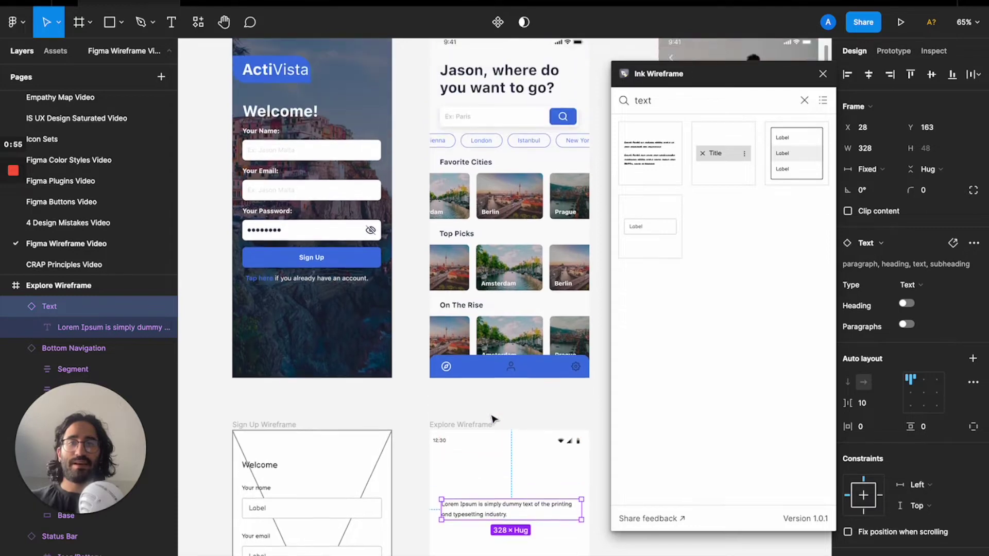
Search Ink Wireframe for "filter", insert a Chips component and place it between the text and the image placeholder.
double_click(643, 101)
type("filter")
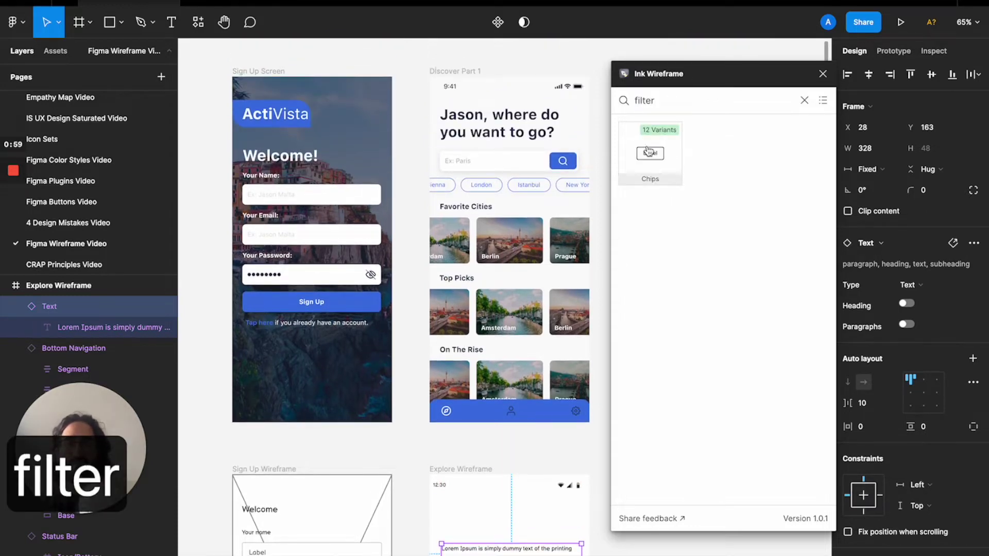
left_click(648, 153)
scroll(494, 361, "down", 5)
left_click_drag(498, 389, 457, 332)
scroll(458, 319, "up", 3)
Move the Explore Wireframe's Status Bar up to Y 0 and set its width to 375.
left_click(462, 314)
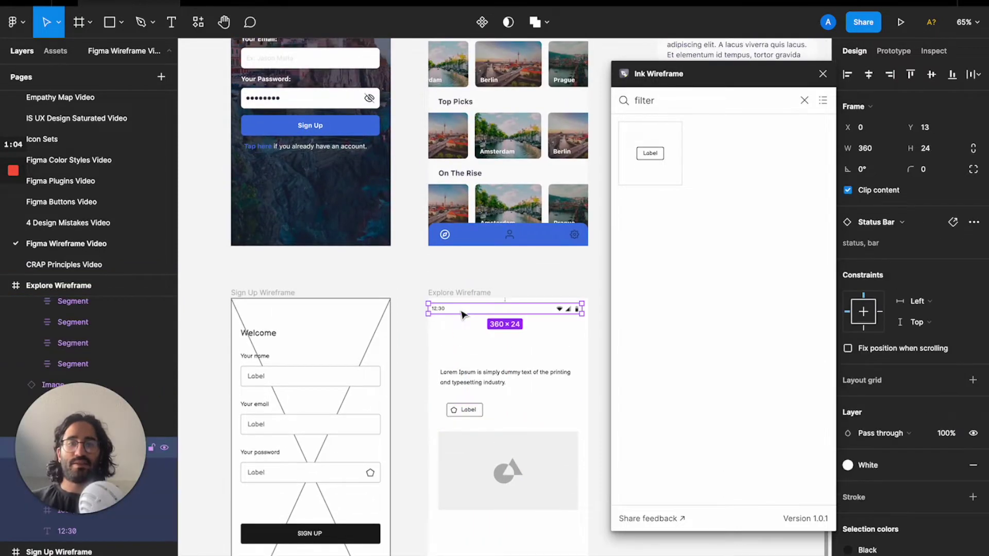
scroll(586, 342, "up", 5)
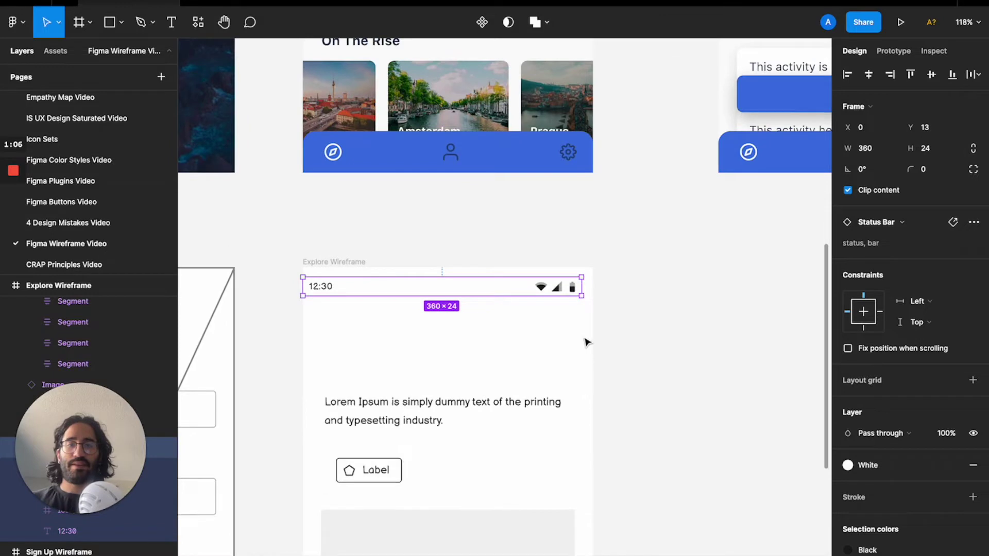
left_click_drag(514, 291, 514, 281)
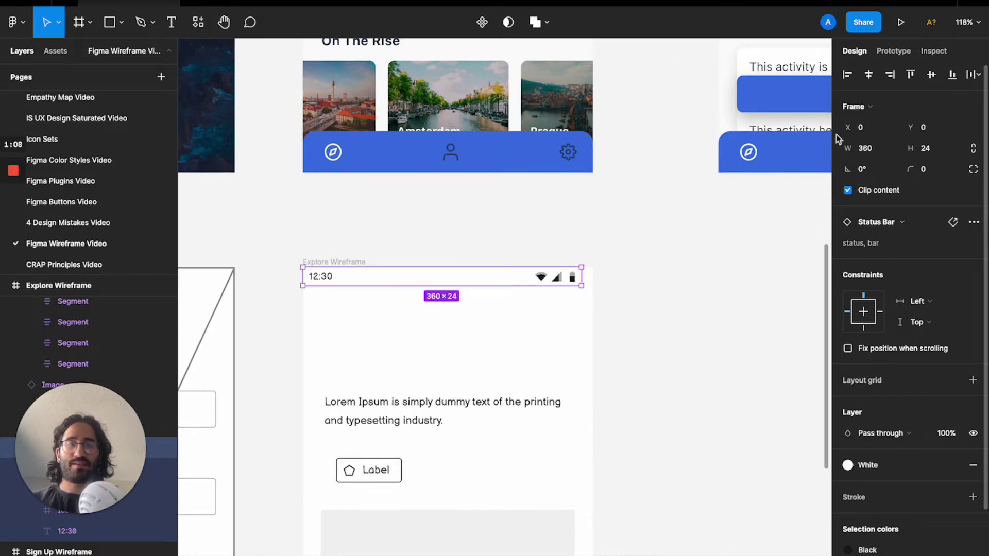
left_click(865, 150)
type("375")
key("Return")
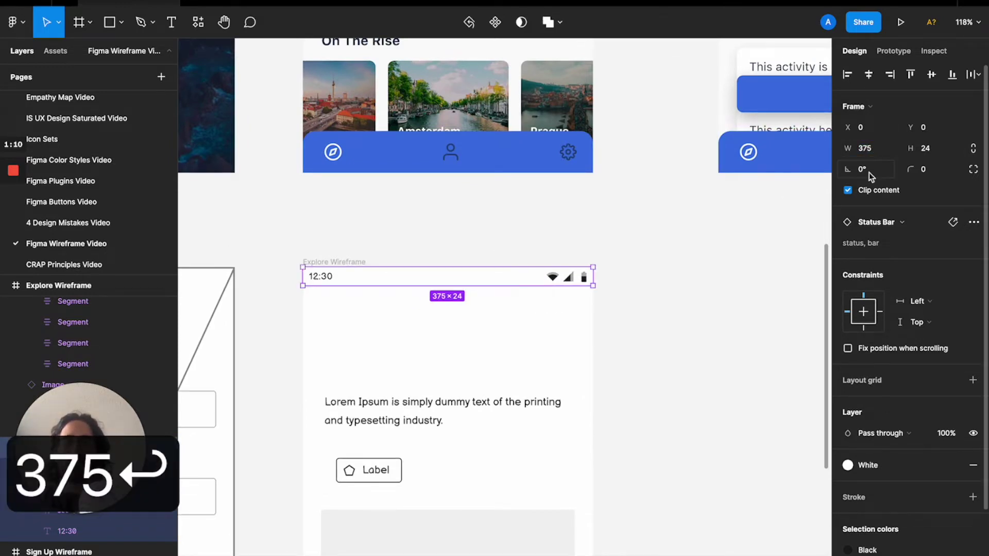
scroll(535, 337, "up", 3)
scroll(535, 336, "down", 3)
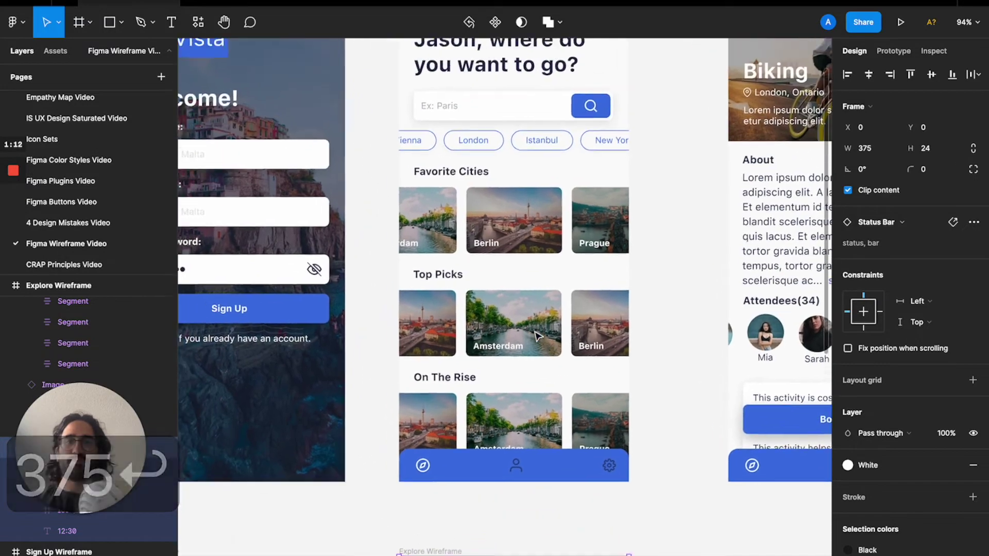
Move the Lorem Ipsum text component up beneath the status bar, to X 23, Y 60.
scroll(535, 336, "down", 5)
left_click(456, 453)
left_click_drag(456, 453, 453, 393)
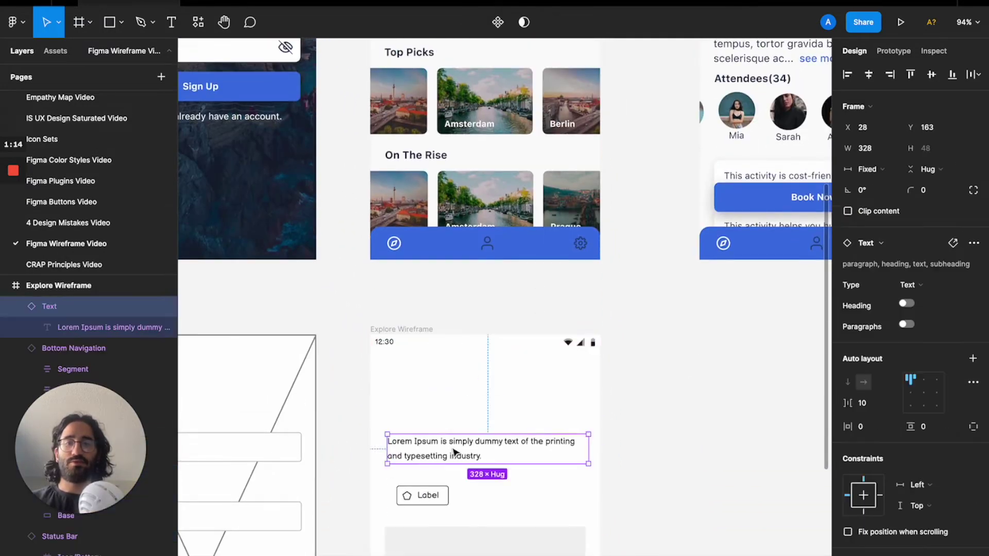
scroll(453, 394, "up", 2)
scroll(454, 394, "down", 3)
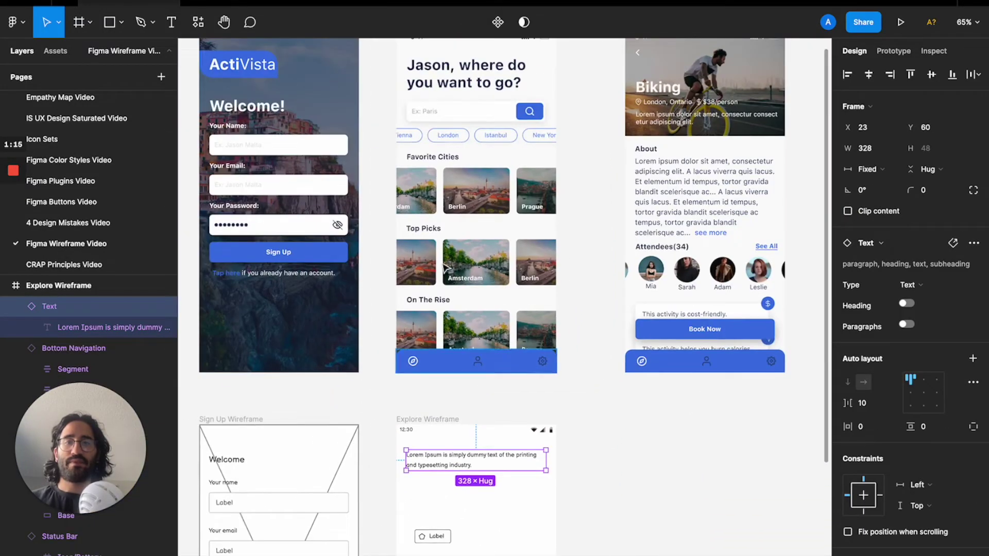
Replace the Lorem Ipsum text with the heading wording copied from the Discover Part 1 screen.
left_click(468, 77)
key("super+c")
double_click(435, 454)
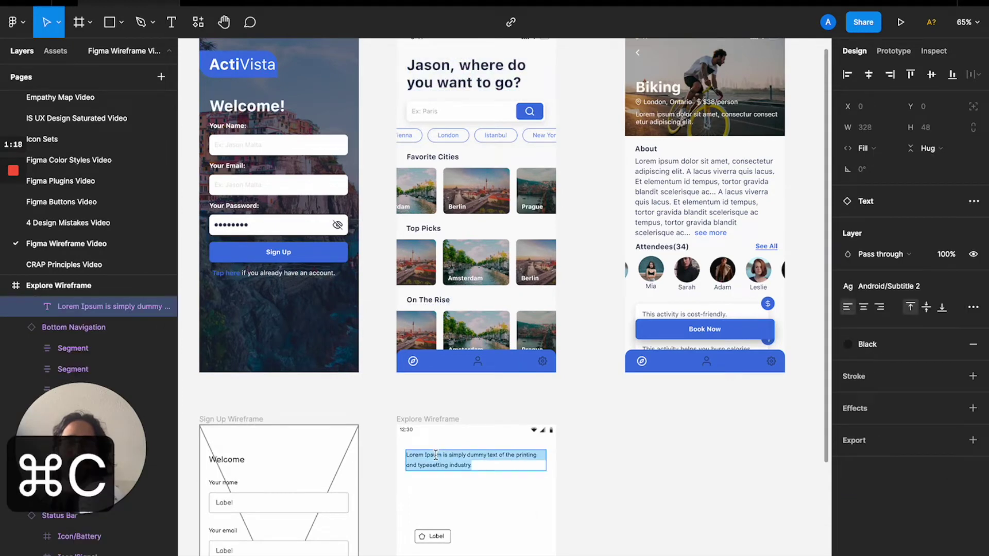
key("super+v")
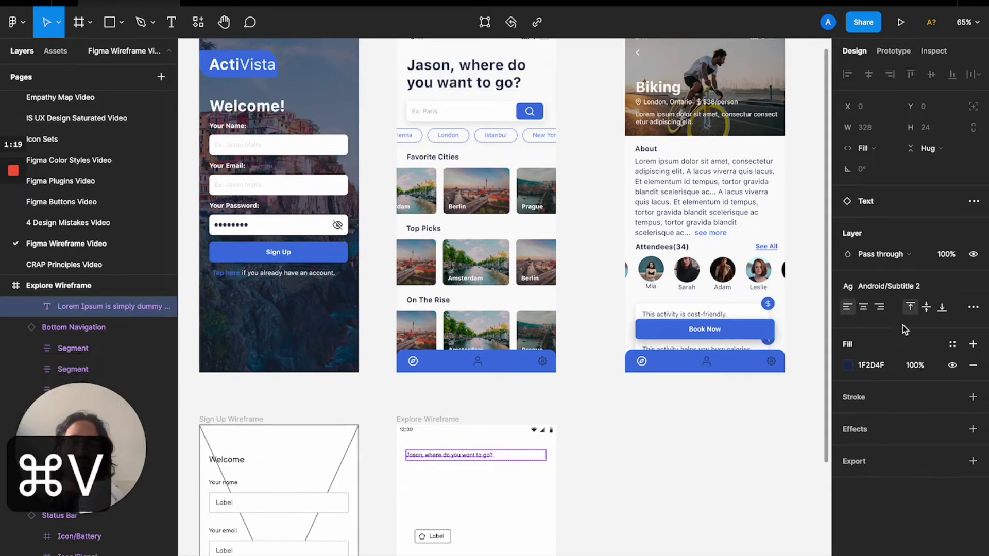
Turn on the Heading option for the Explore Wireframe's text component and narrow it to 274 wide.
left_click(707, 465)
left_click(455, 462)
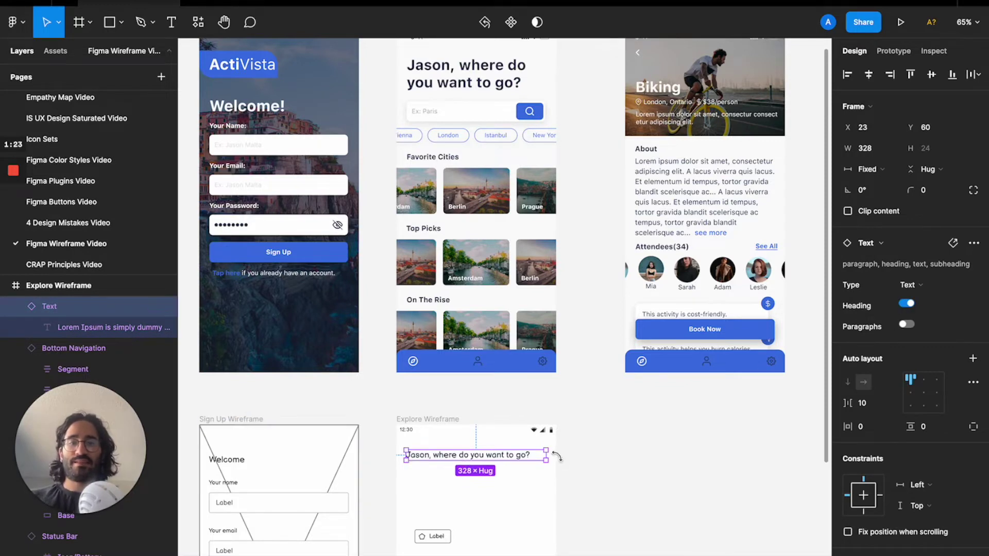
left_click_drag(549, 456, 523, 456)
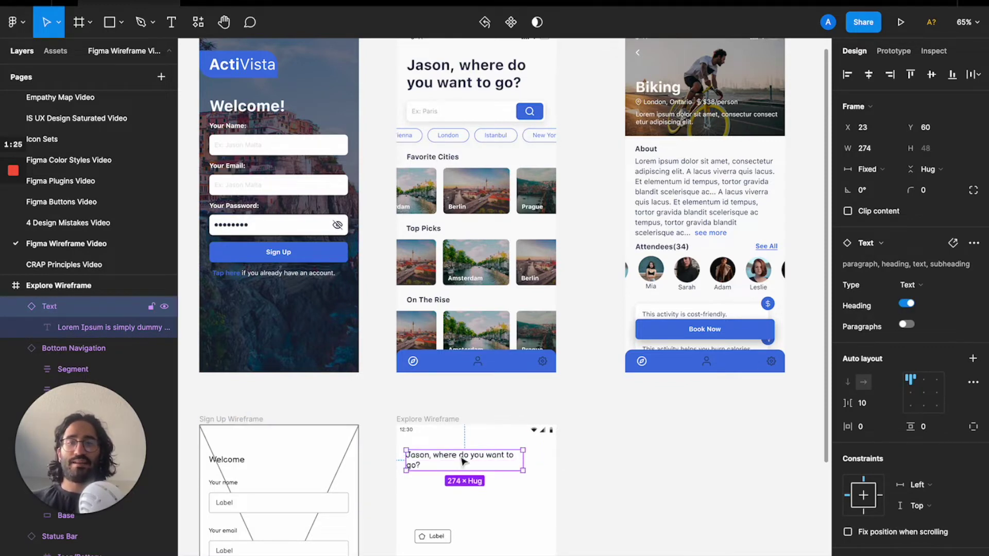
left_click(607, 412)
Insert an Ink Wireframe Search component, place it directly below the heading in the Explore Wireframe, and close the plugin.
scroll(607, 413, "down", 5)
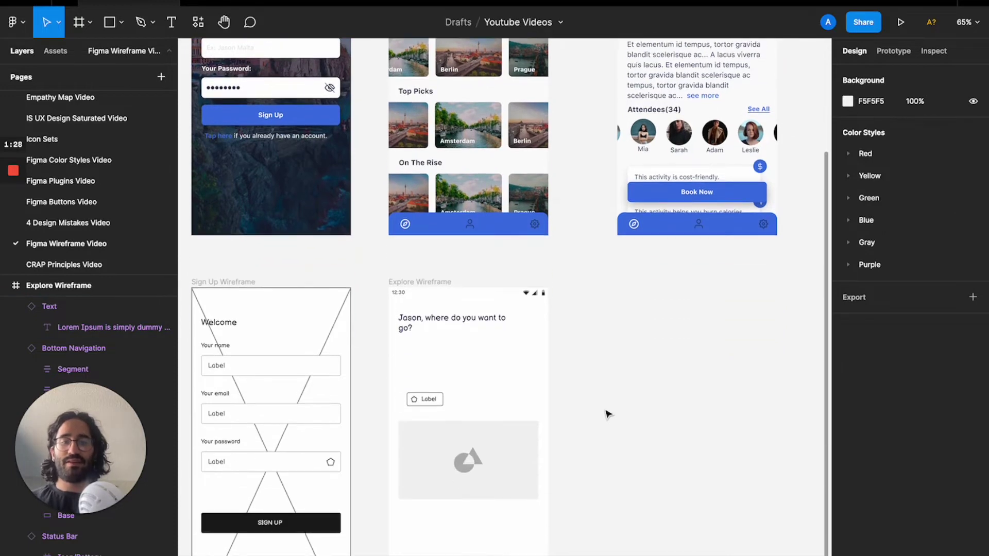
key("super+slash")
left_click(425, 130)
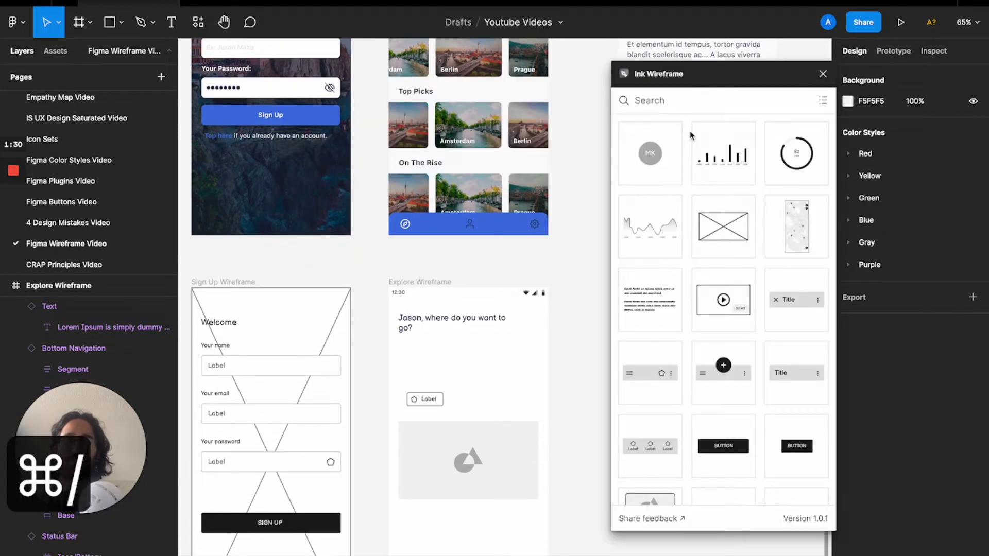
type("search")
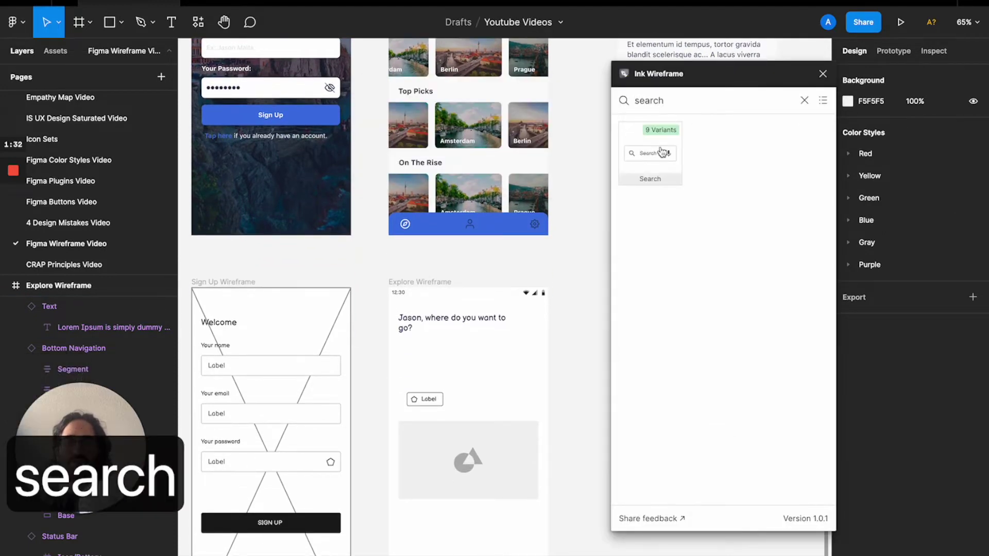
left_click(647, 167)
left_click_drag(466, 311, 427, 356)
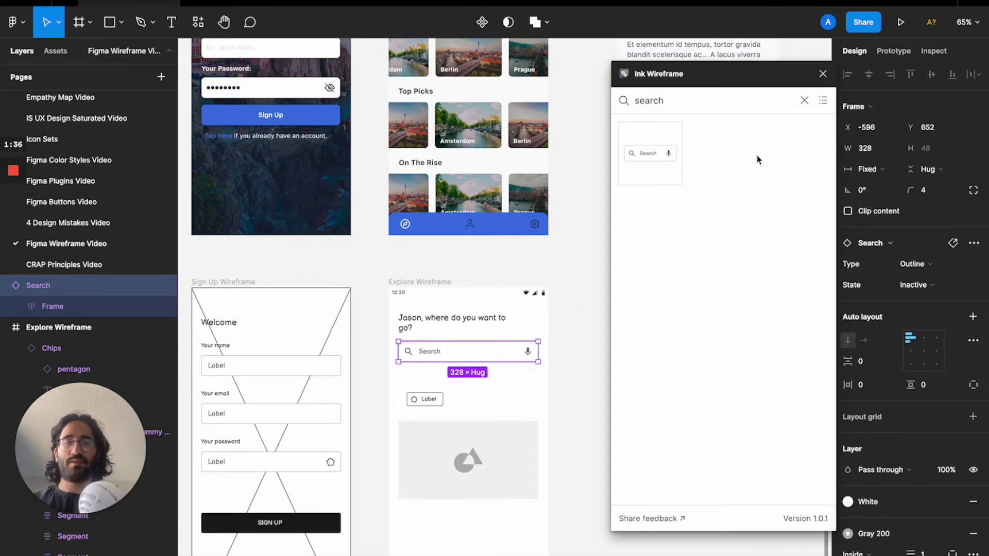
left_click(821, 72)
Move the chip below the search bar to X 23, Y 204 and turn off its leading icon.
scroll(602, 203, "up", 5)
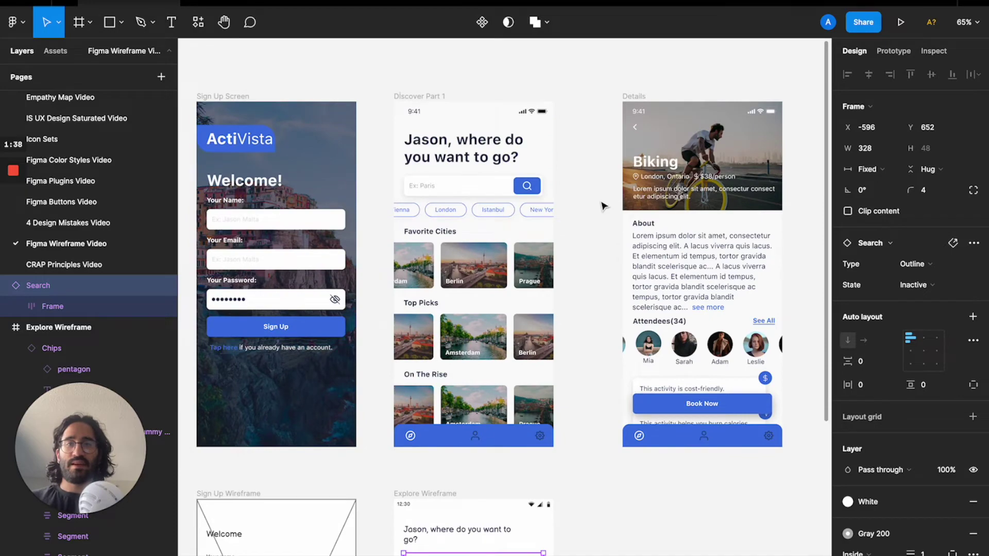
scroll(602, 206, "down", 7)
left_click_drag(443, 309, 435, 291)
left_click(906, 336)
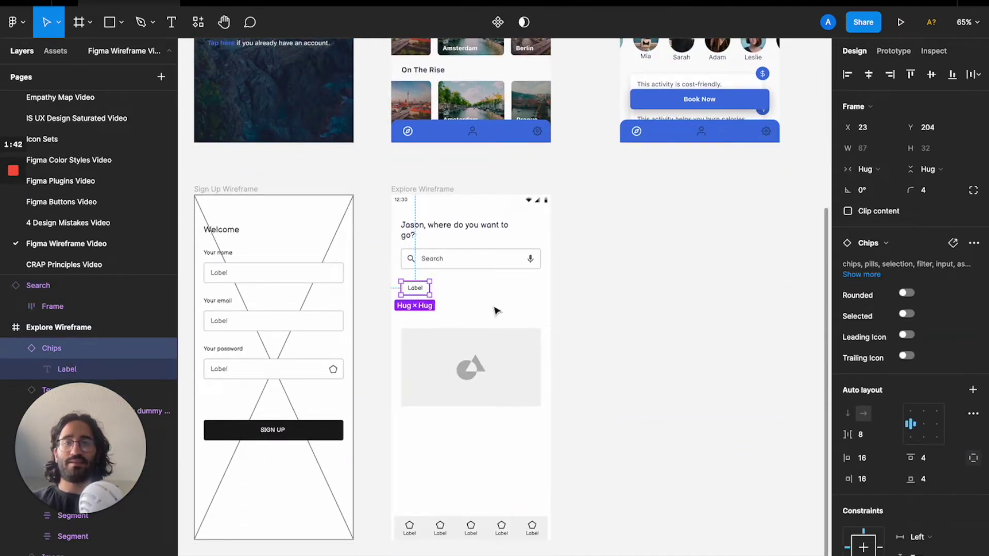
Place a duplicate of the Label chip directly beside it and delete the original chip.
scroll(495, 309, "up", 5)
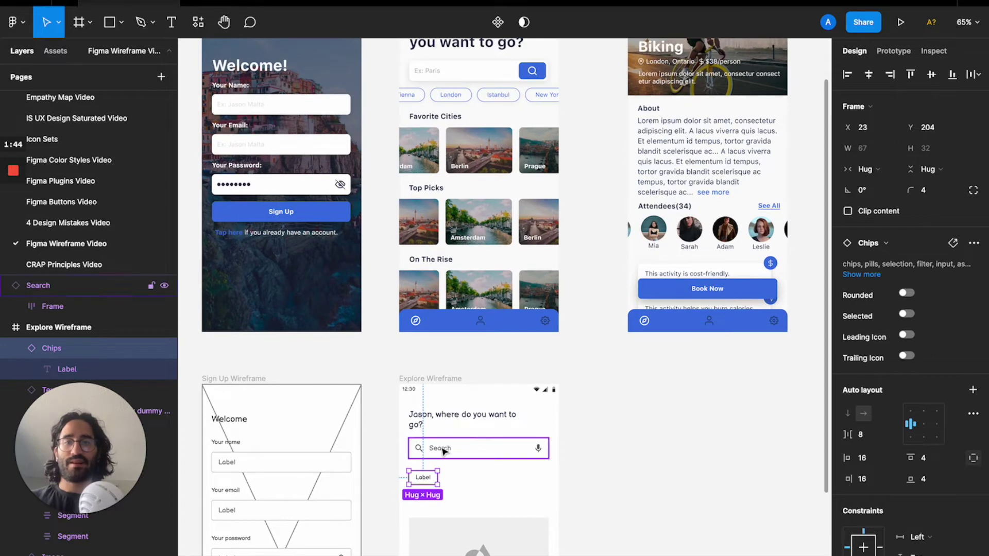
left_click_drag(425, 484, 456, 482)
left_click(419, 481)
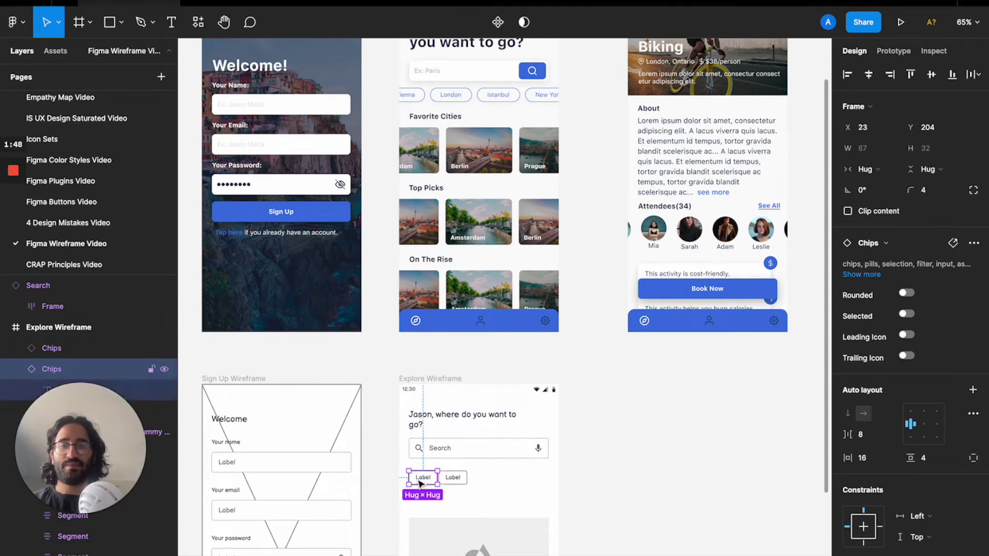
key("BackSpace")
Move the remaining Label chip to X 39, Y 204 and set its corner radius to 12.
left_click(453, 478)
left_click_drag(453, 478, 430, 477)
left_click(923, 190)
type("12")
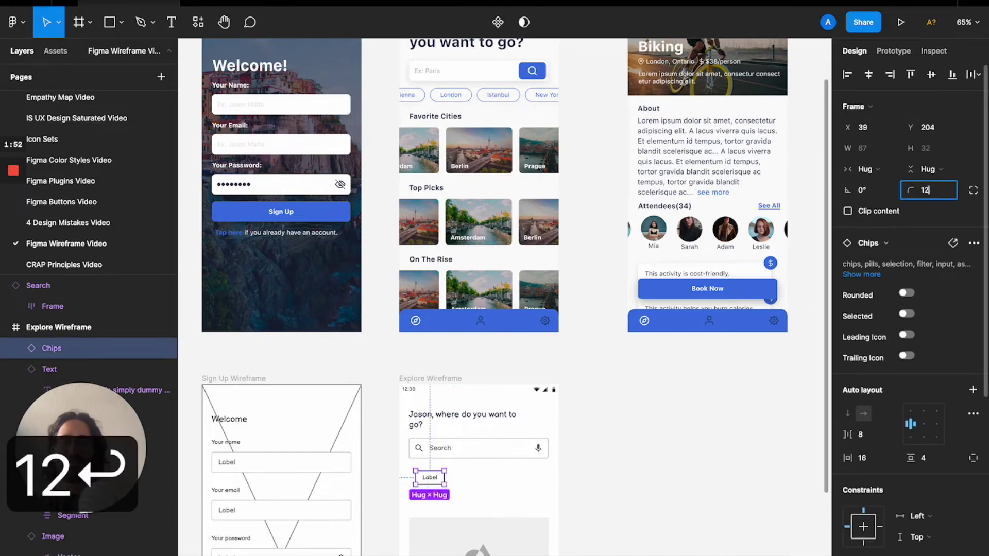
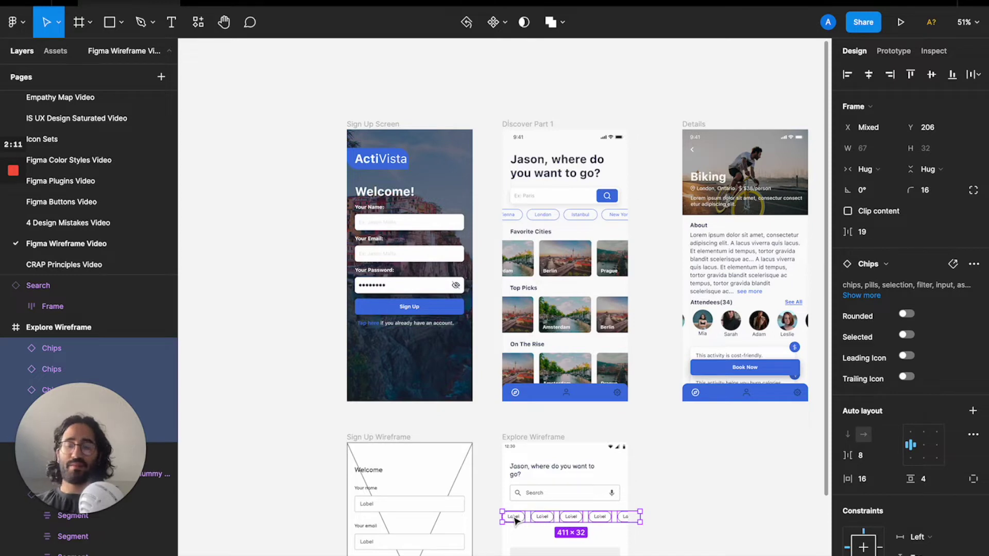
Wrap the row of five Label chips in a frame and set the spacing between them to 16.
key("alt+super+g")
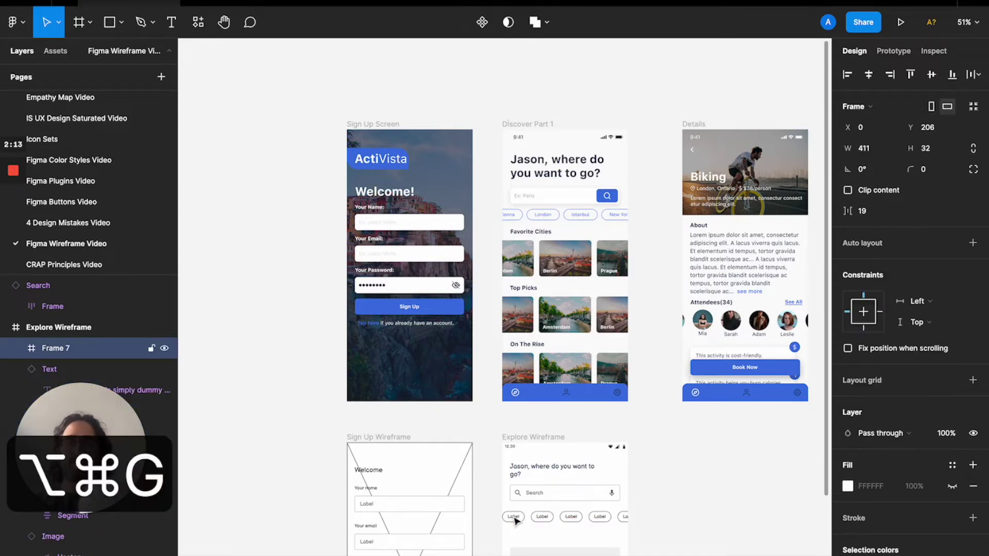
left_click(865, 211)
type("16")
key("Return")
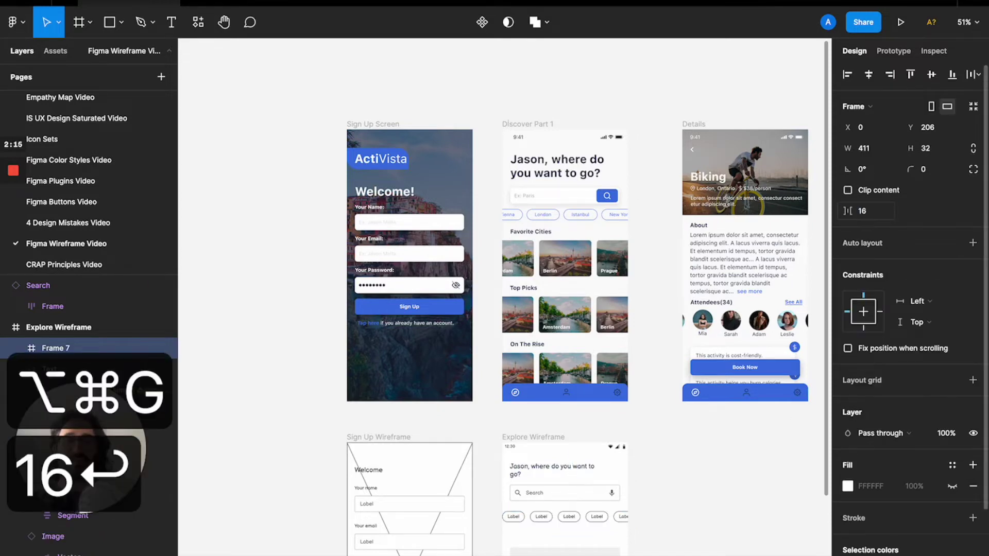
Move the framed chip row to X -18, Y 208 so chips run past both sides of the Explore Wireframe.
left_click_drag(567, 518, 562, 523)
scroll(563, 523, "down", 3)
scroll(563, 523, "up", 2)
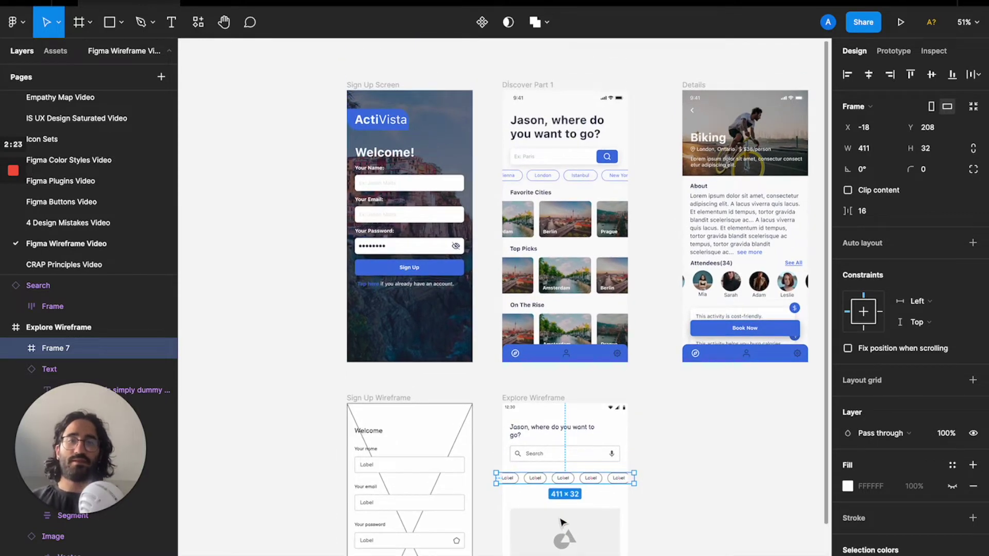
Scale the Explore Wireframe's image placeholder proportionally to a height of 60 and turn off its Art option.
scroll(563, 523, "down", 3)
left_click(568, 458)
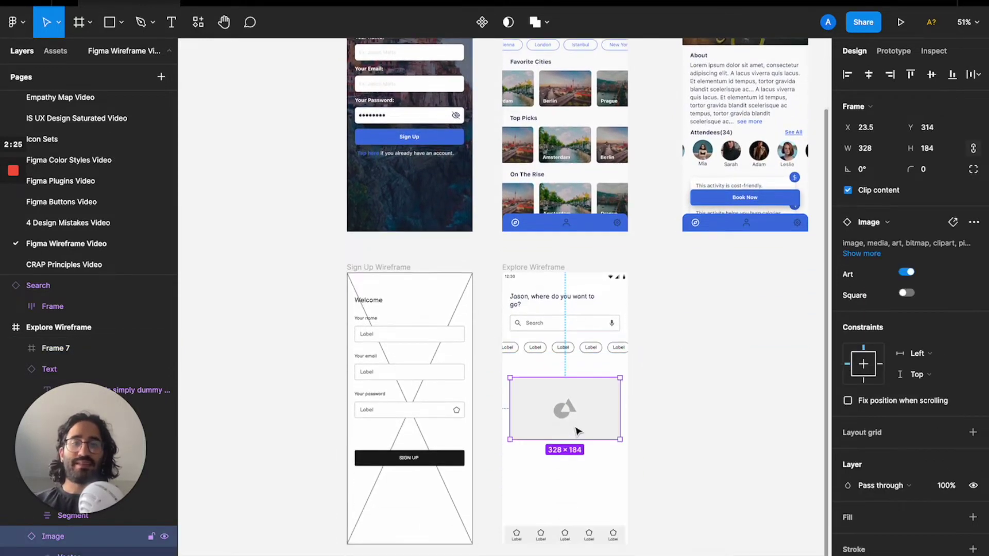
left_click(939, 149)
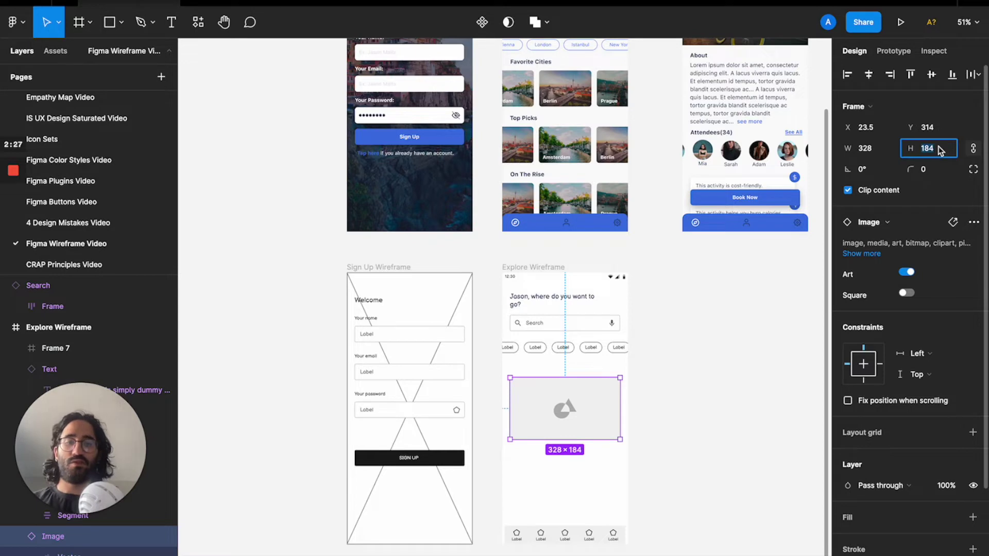
type("60")
key("Return")
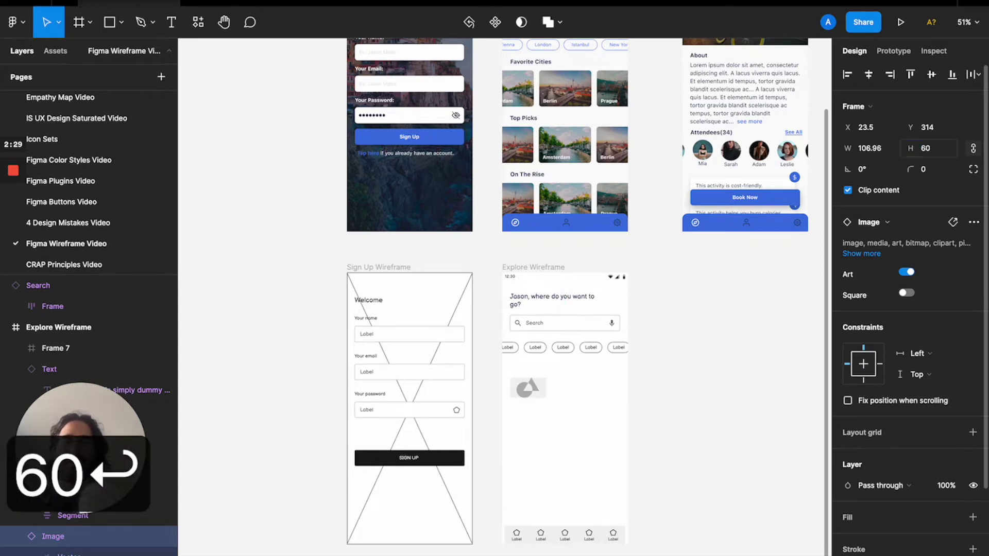
left_click(906, 272)
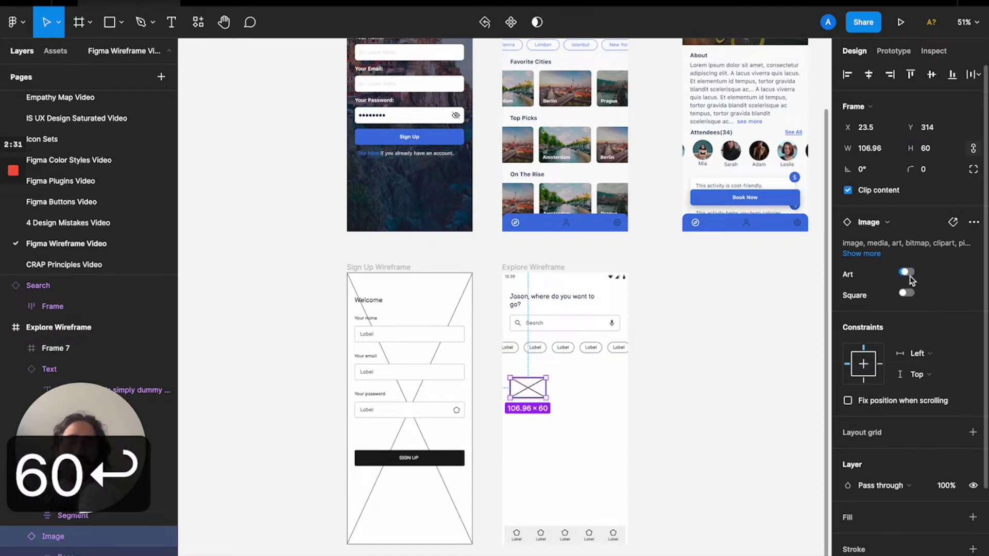
scroll(601, 302, "up", 2)
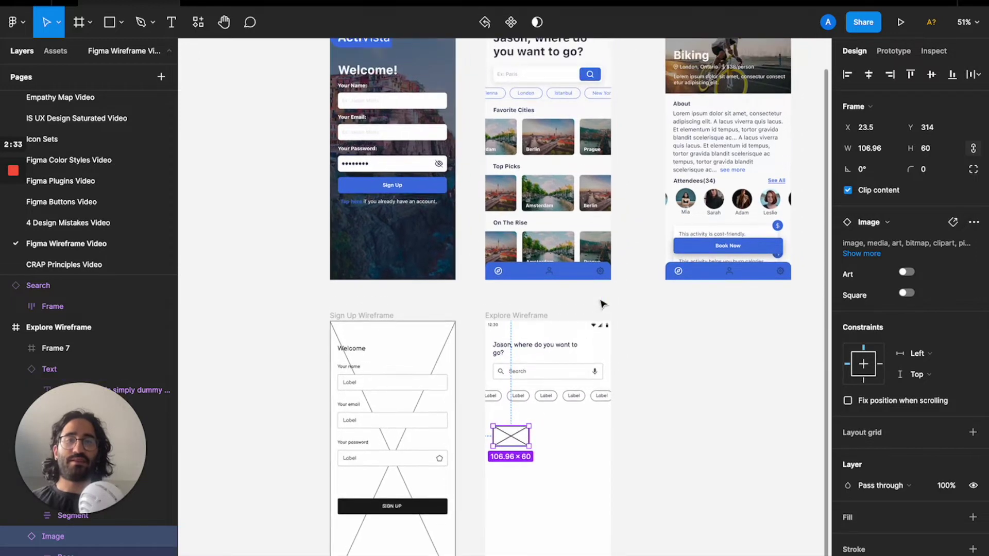
Scale the Explore Wireframe's image placeholder proportionally to a height of 90.
left_click(925, 148)
type("90")
key("Return")
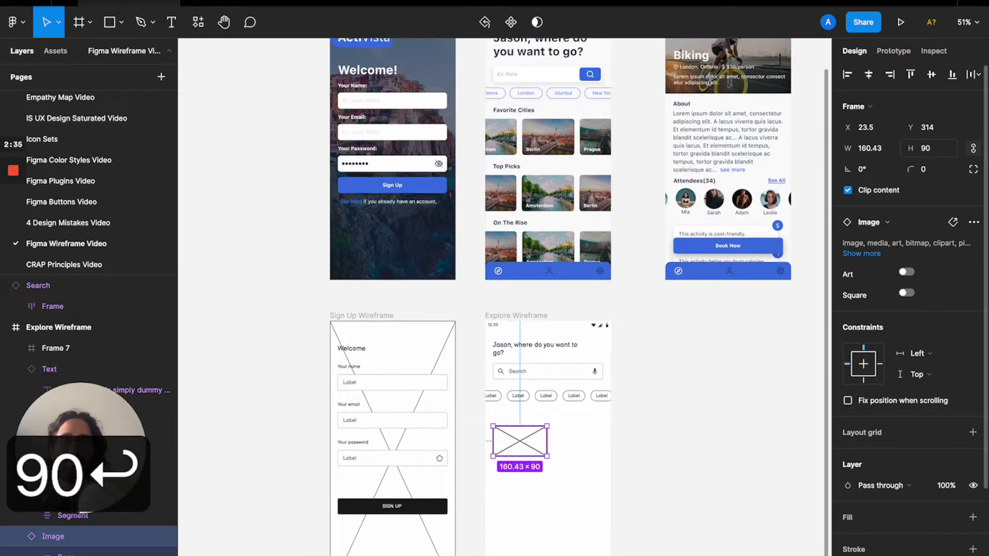
Resize the image placeholder to 156 × 108 to match the Discover Part 1 city card, and move it to about X 75, Y 378.
left_click(507, 144)
double_click(507, 143)
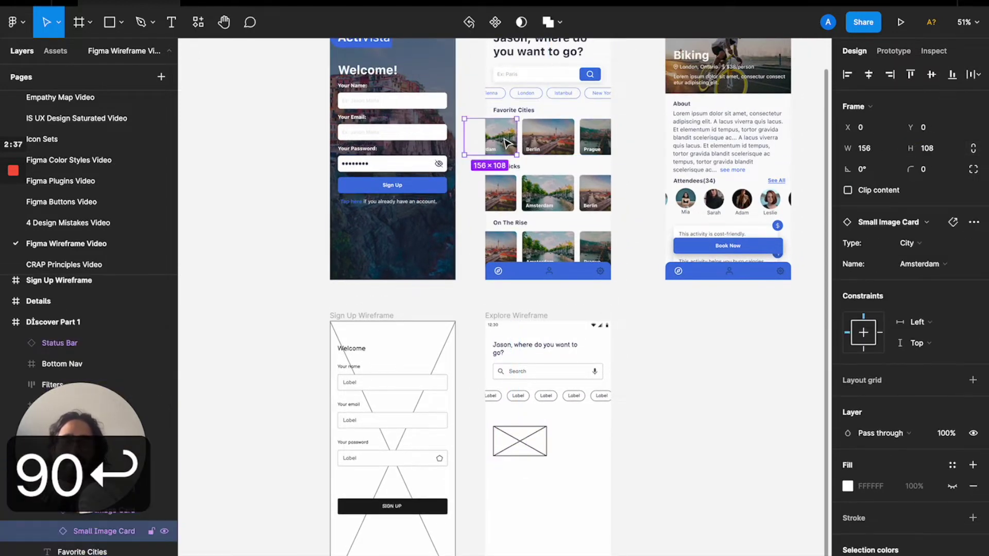
left_click(510, 439)
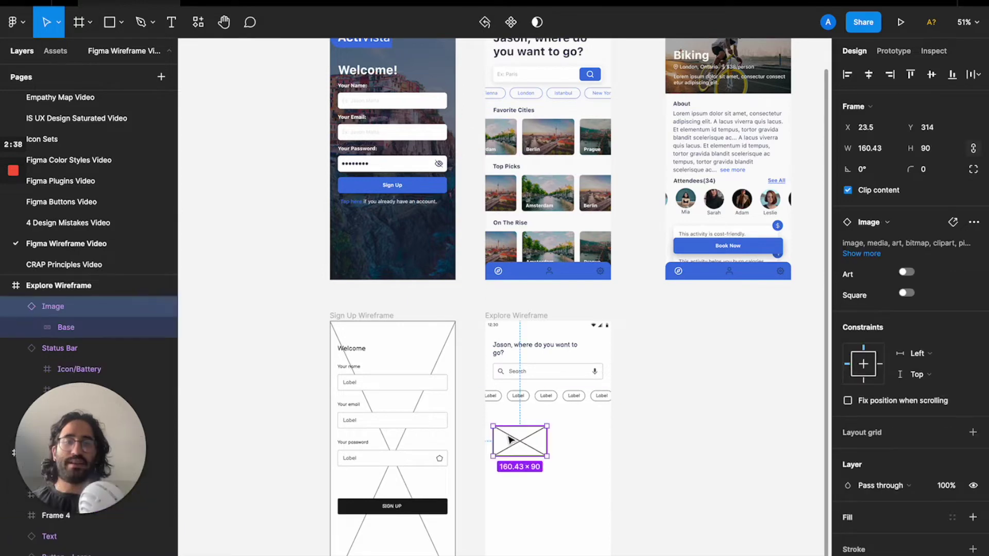
left_click(927, 148)
type("108")
key("Return")
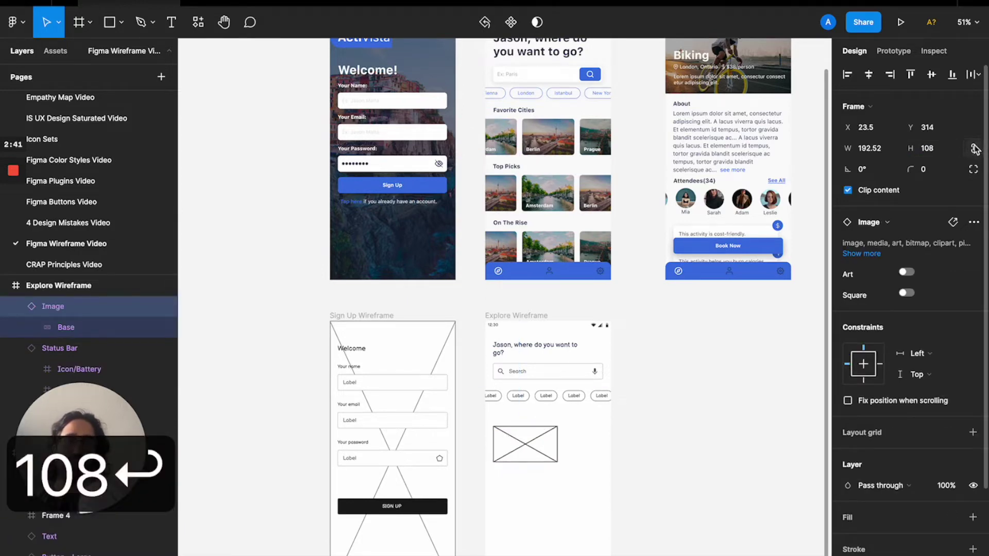
mouse_move(521, 455)
left_mouse_down()
mouse_move(494, 442)
mouse_move(503, 435)
mouse_move(500, 455)
mouse_move(519, 438)
left_mouse_up()
left_click(870, 148)
type("156")
key("Return")
left_click_drag(523, 433, 552, 467)
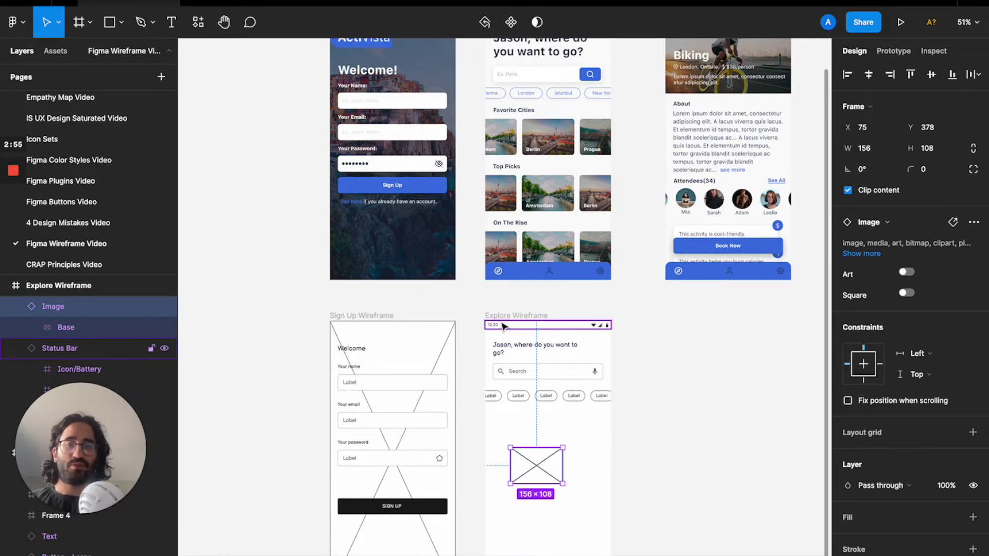
Copy the question text below the chip row, reword the copy as "Favorite Cities" and turn off its Heading option.
left_click(507, 344)
left_click_drag(510, 355, 507, 428)
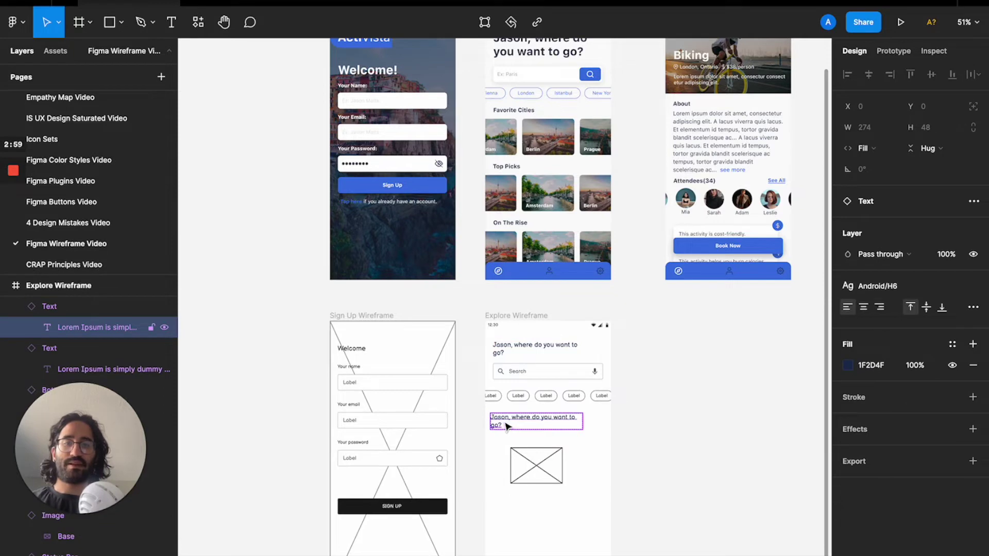
double_click(507, 424)
type("Favorite C")
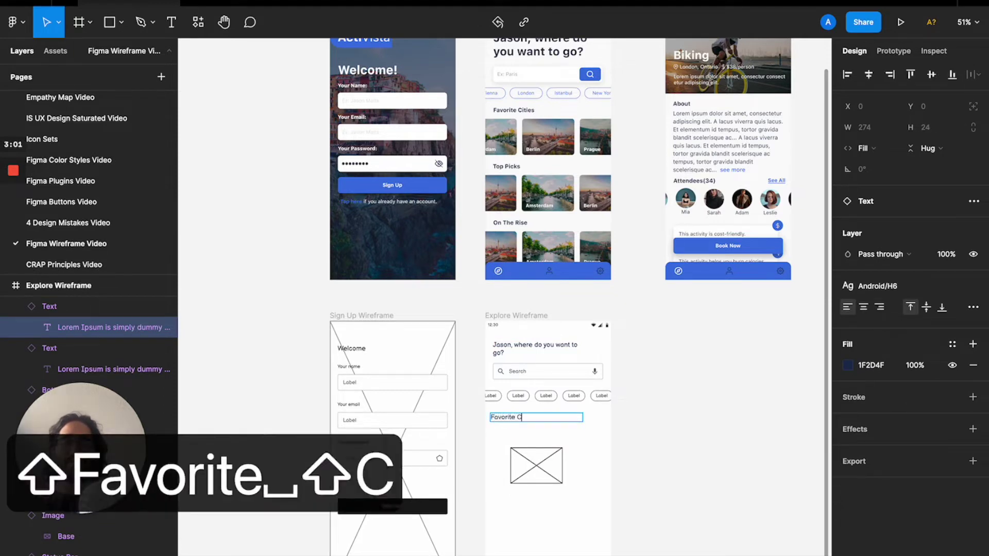
type("iti")
key("BackSpace")
key("BackSpace")
type("ities")
key("Escape")
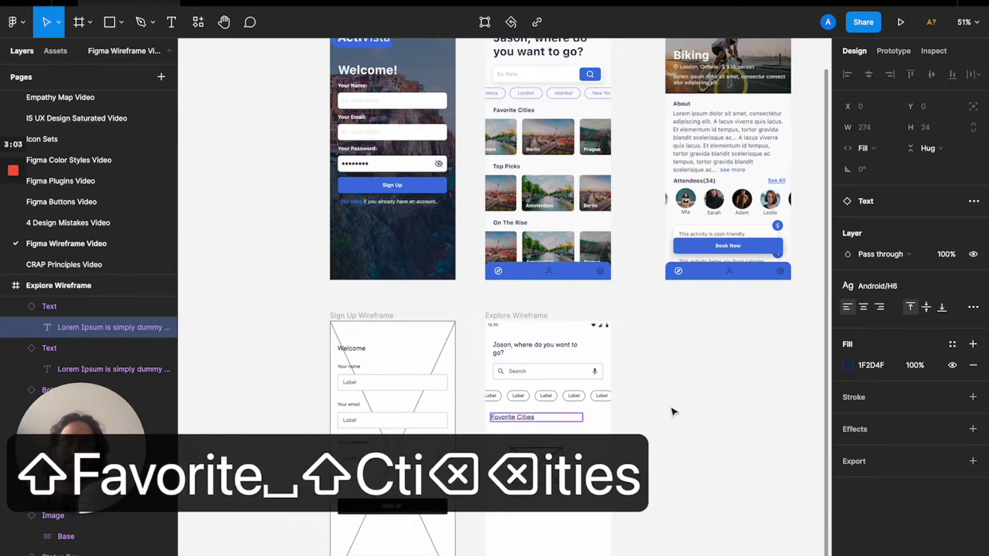
left_click(723, 352)
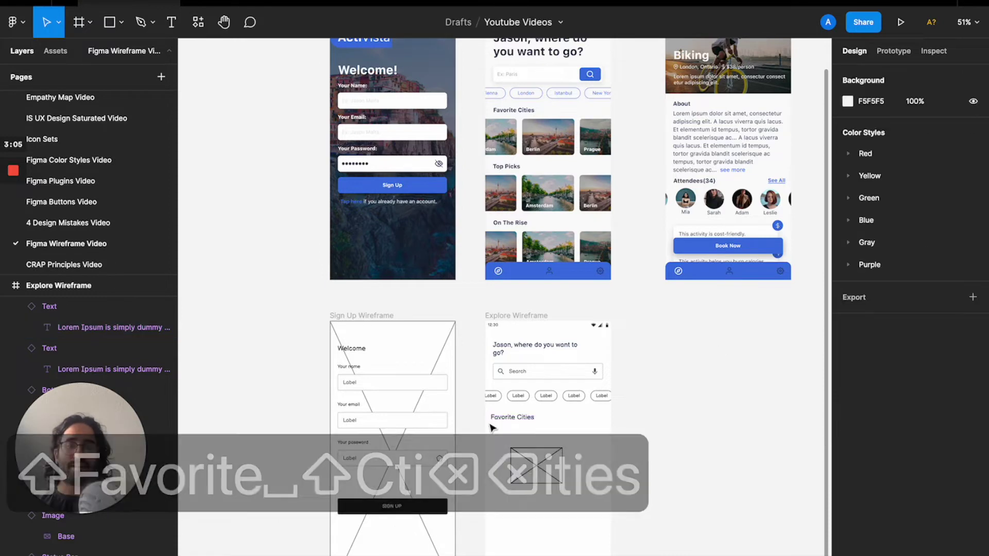
left_click(515, 417)
left_click(907, 303)
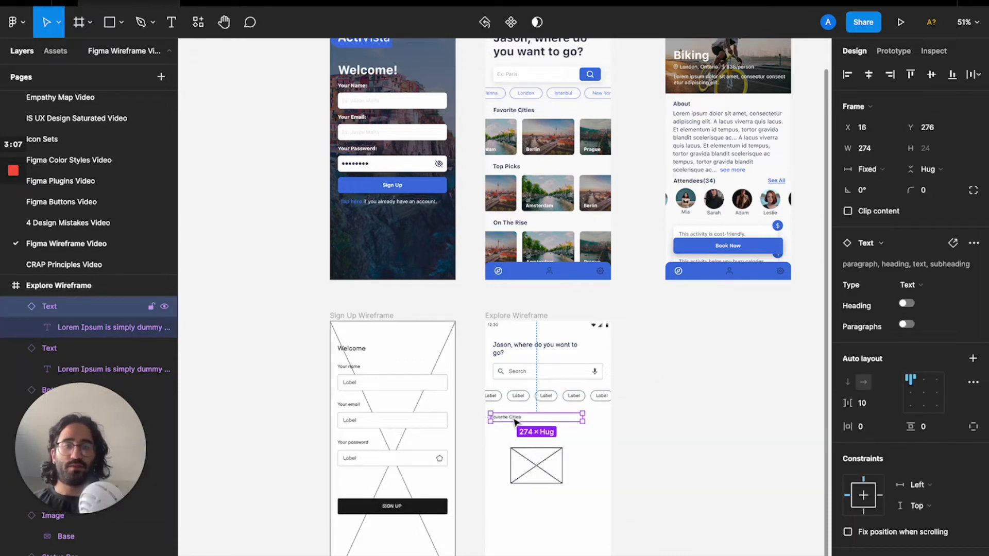
Duplicate the image placeholder into a horizontal row of three beneath the Favorite Cities label.
scroll(511, 416, "up", 5)
left_click(564, 536)
left_click_drag(565, 535, 623, 473)
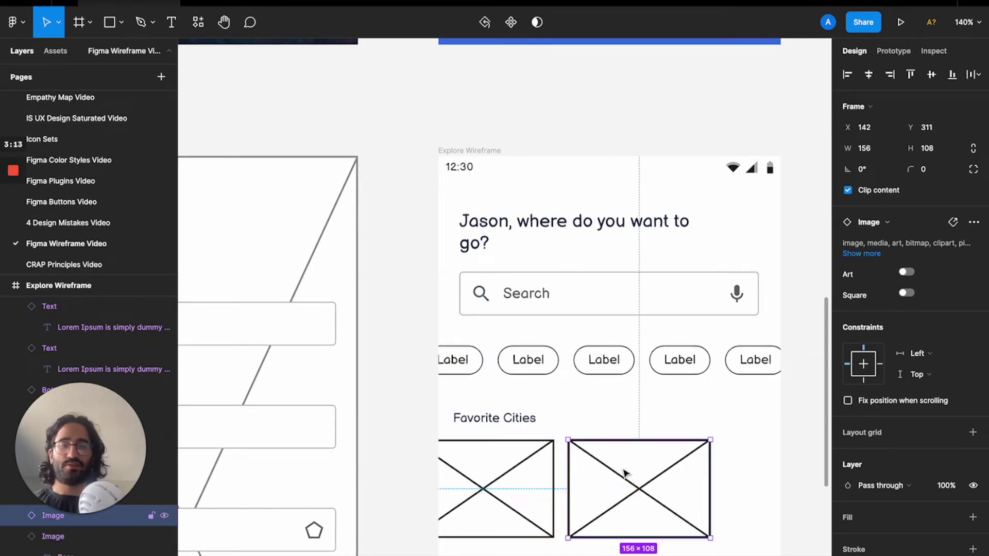
scroll(623, 473, "down", 2)
scroll(623, 473, "right", 3)
left_click_drag(609, 474, 763, 470)
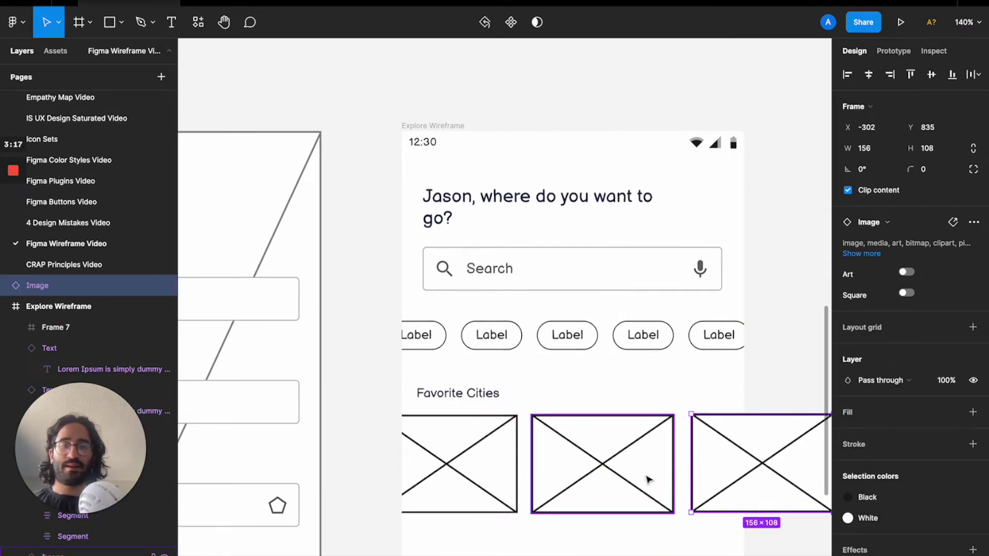
Wrap the three image placeholders in a frame and name it "Images".
left_click(648, 478, "shift")
left_click(494, 486, "shift")
key("alt+super+g")
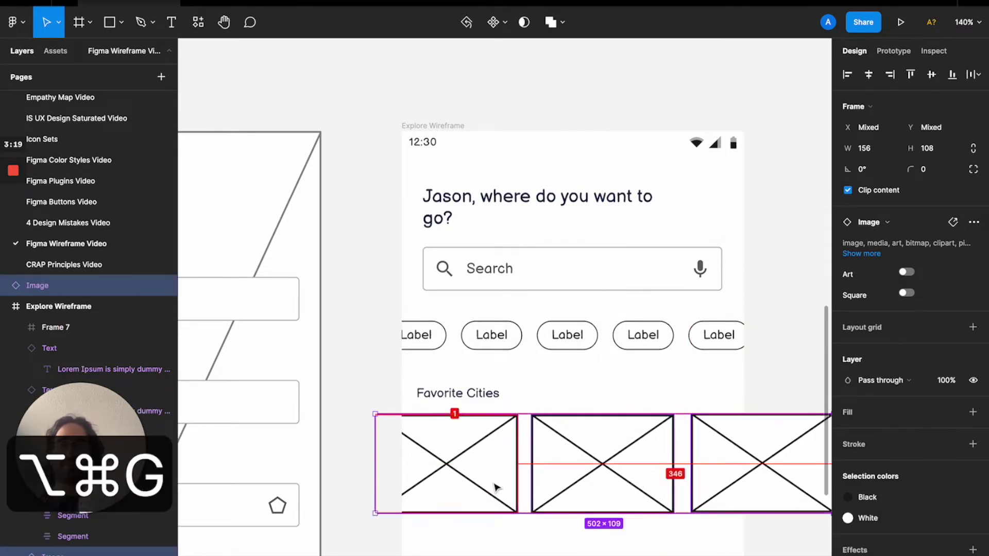
double_click(58, 286)
type("Images")
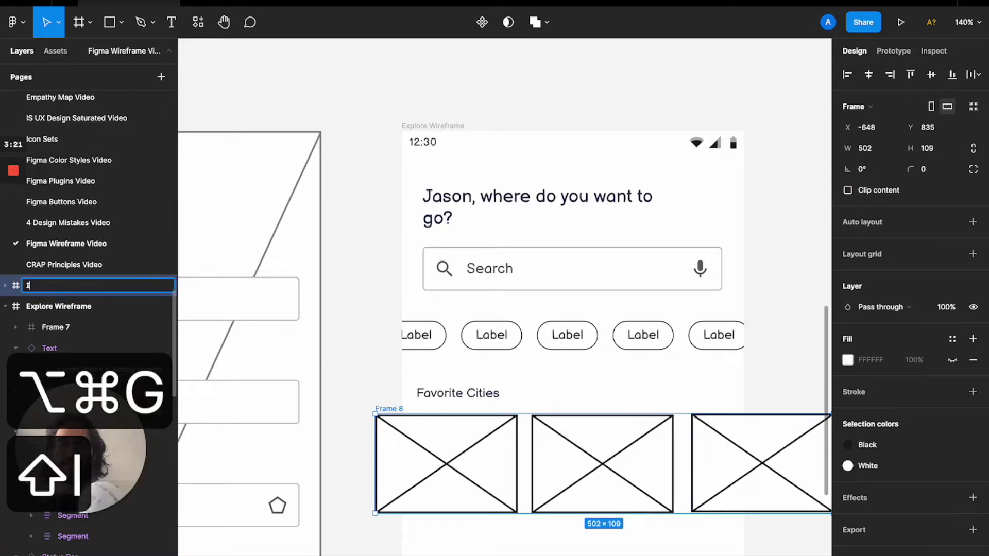
key("Return")
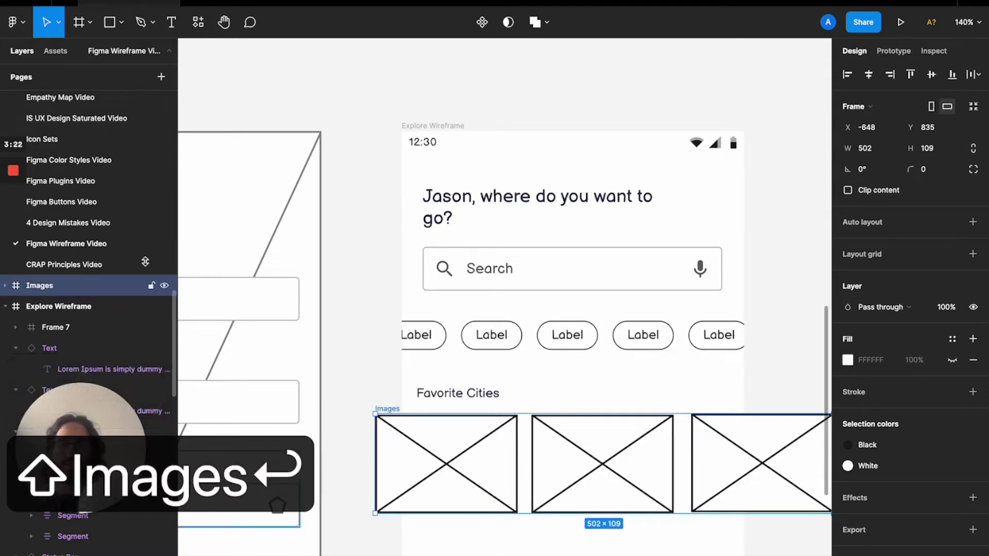
Apply horizontal auto layout to the Images frame with a spacing of 16.
left_click(972, 222)
left_click(869, 288)
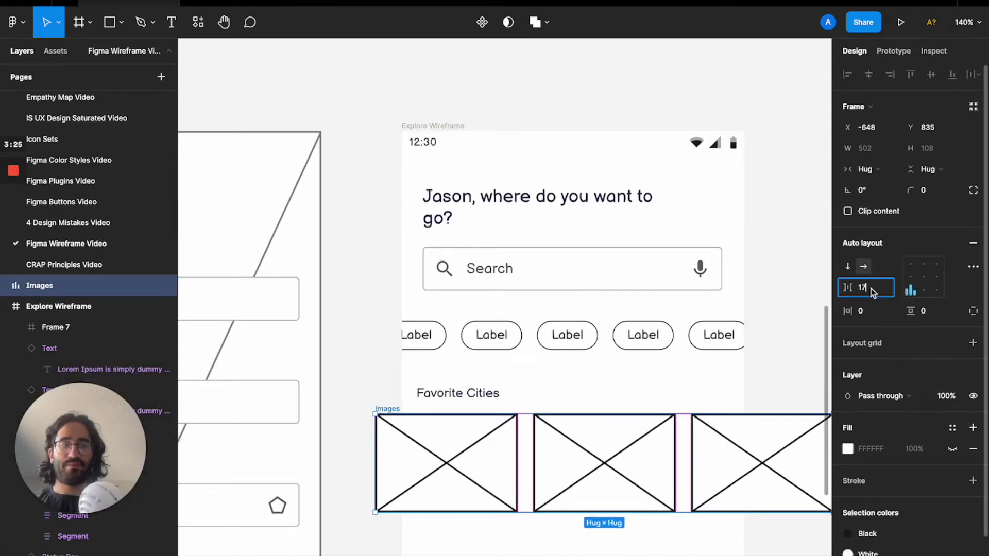
type("16")
key("Return")
Center the Images row across the Explore Wireframe and nest it inside that frame at X -75, Y 310.
left_click_drag(634, 472, 592, 470)
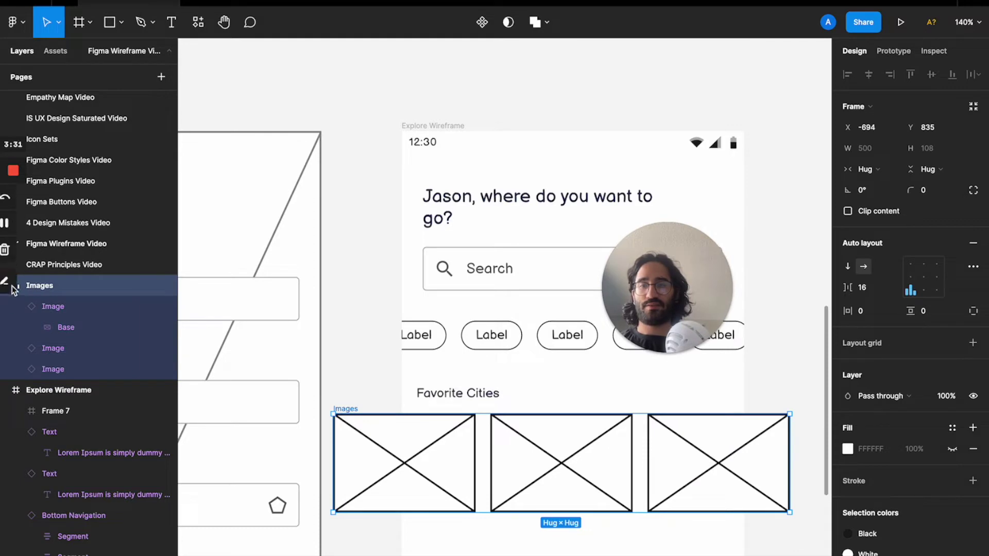
left_click(379, 334)
left_click_drag(63, 285, 83, 403)
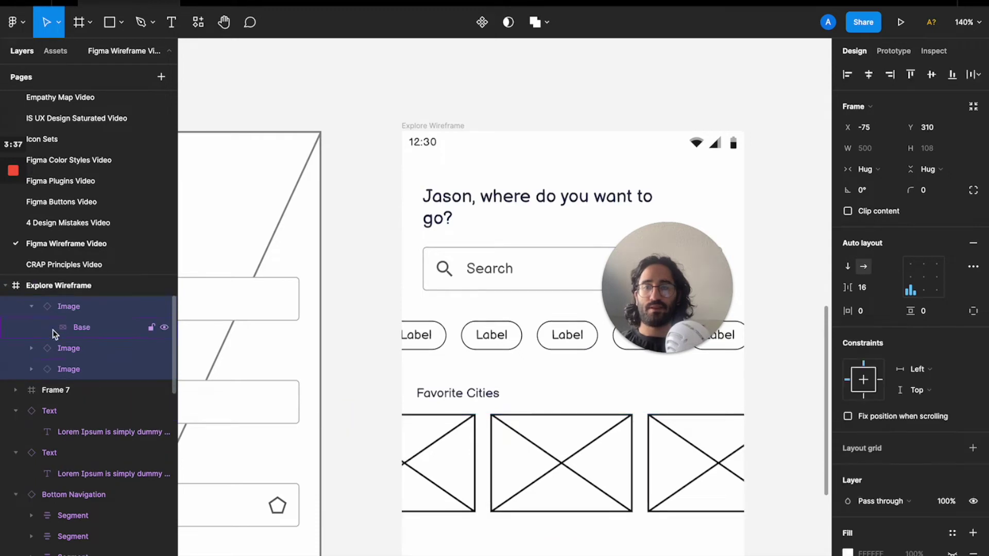
left_click(33, 308)
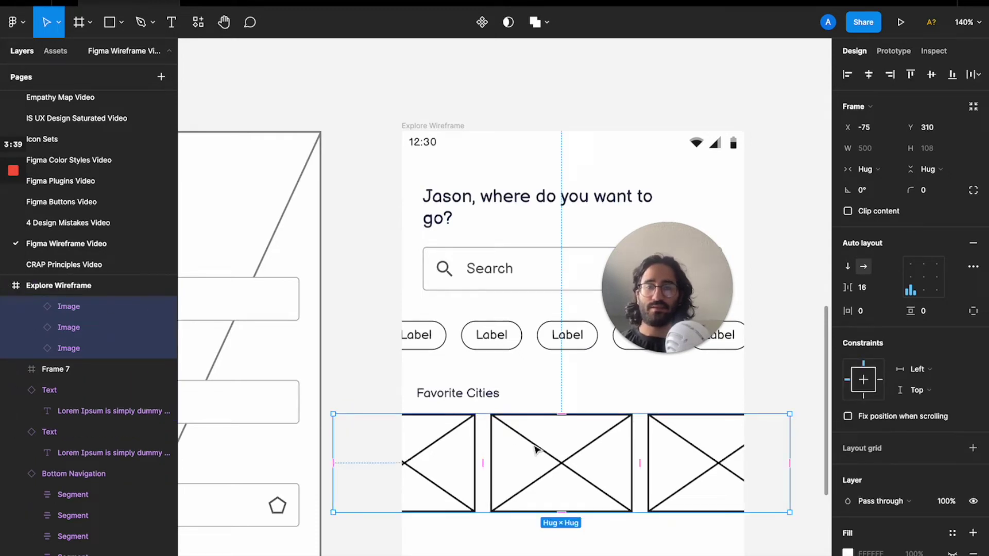
Wrap the Favorite Cities label and the Images row in one frame named "Favorite Cities".
left_click(474, 403)
left_click(504, 440, "shift")
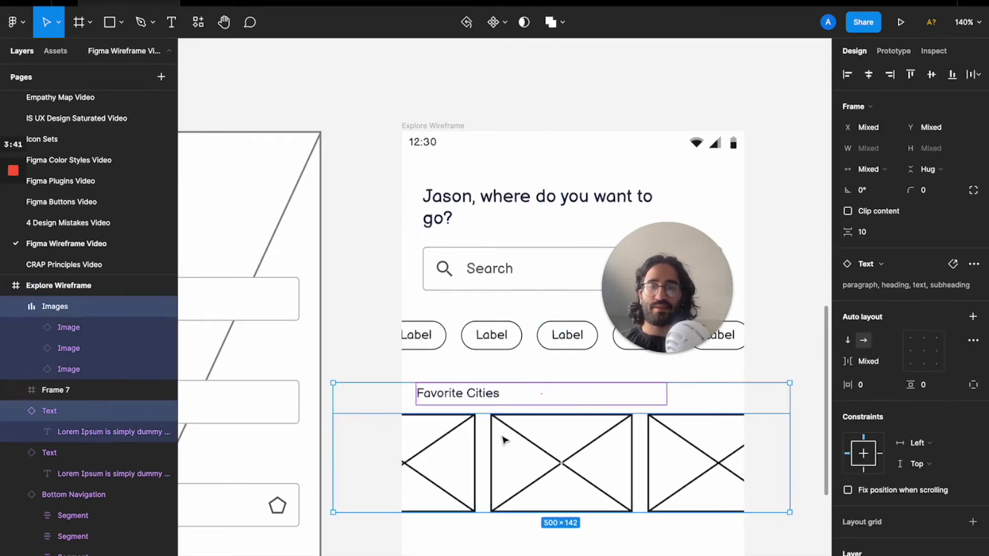
key("alt+super+g")
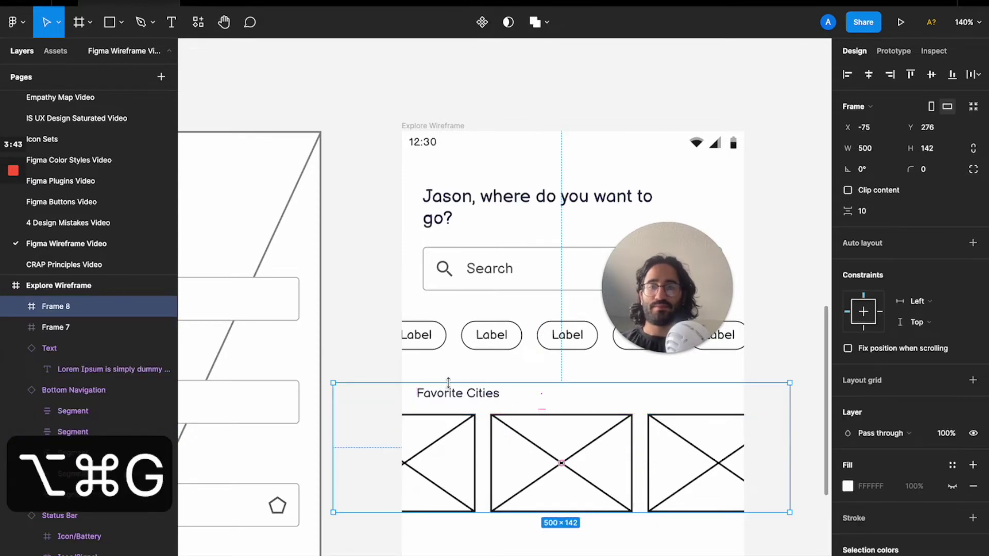
double_click(61, 307)
type("Favorite Cities")
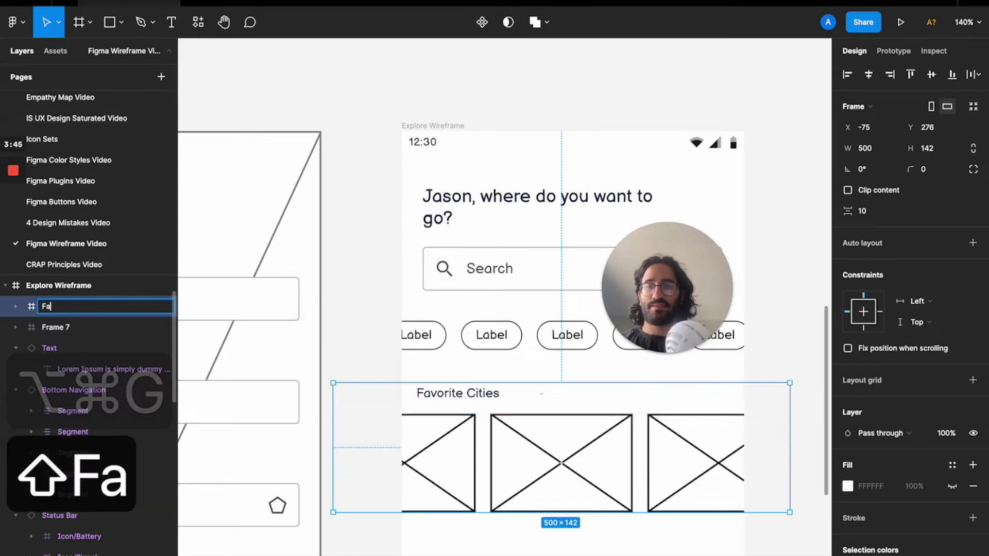
key("Return")
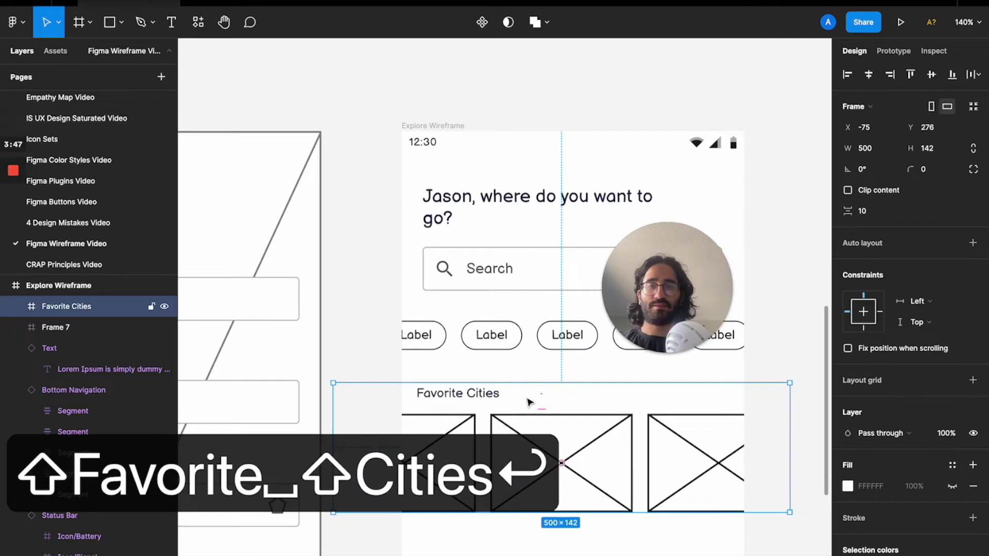
Remove two segments from the Explore Wireframe's Bottom Navigation so three tabs remain, as in Discover Part 1.
scroll(468, 335, "down", 5)
scroll(528, 401, "down", 3)
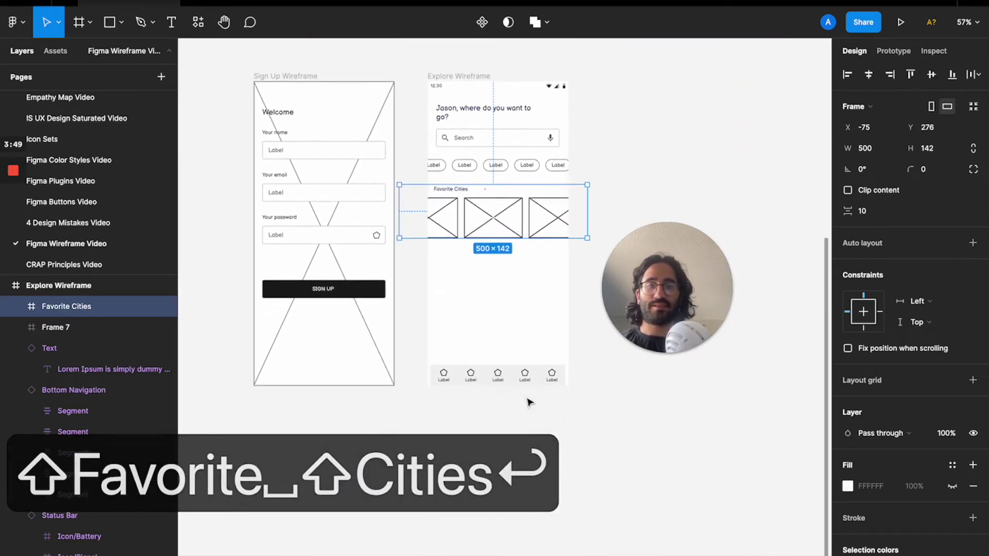
left_click(505, 354)
scroll(506, 356, "up", 3)
scroll(505, 355, "up", 2)
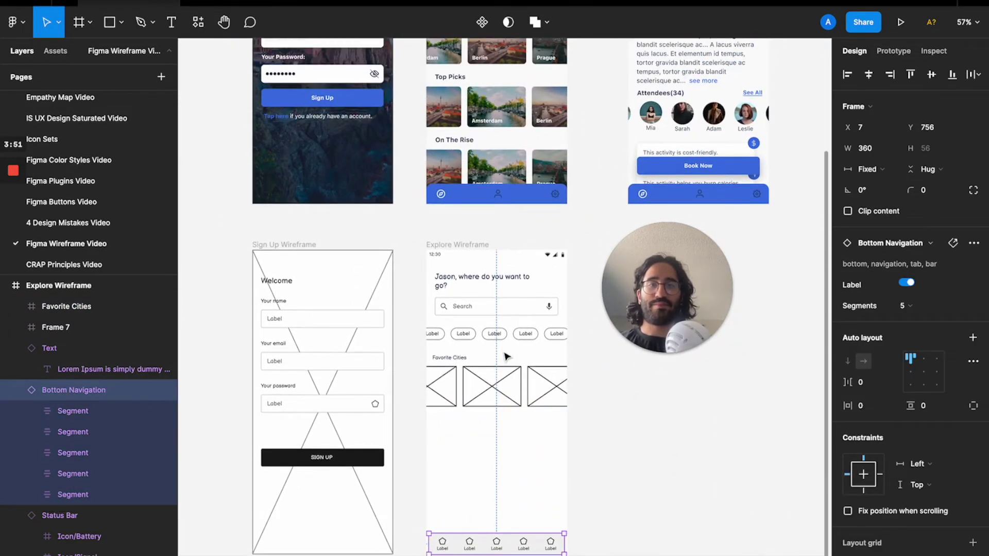
scroll(506, 354, "down", 1)
scroll(475, 425, "up", 5)
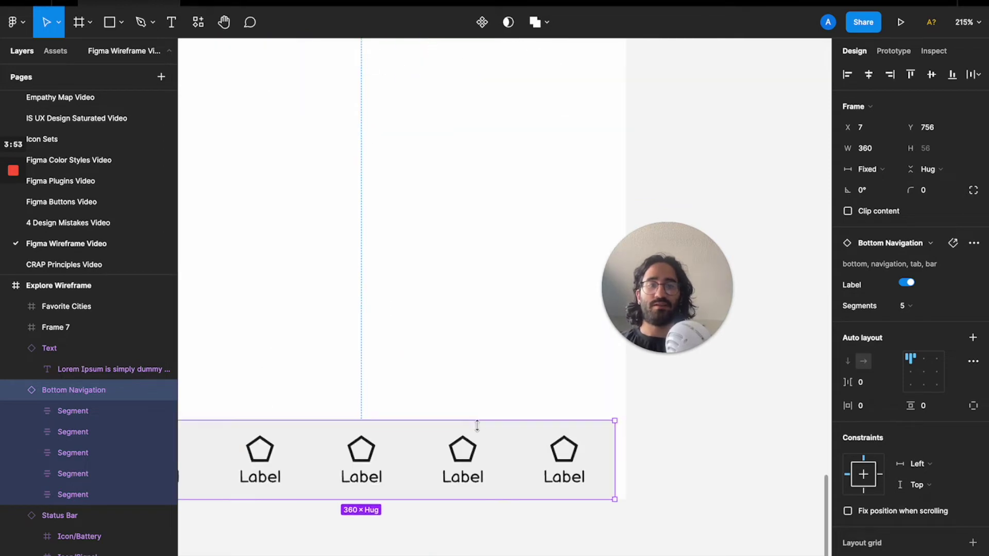
scroll(469, 451, "left", 3)
scroll(443, 437, "down", 2)
left_click(382, 402)
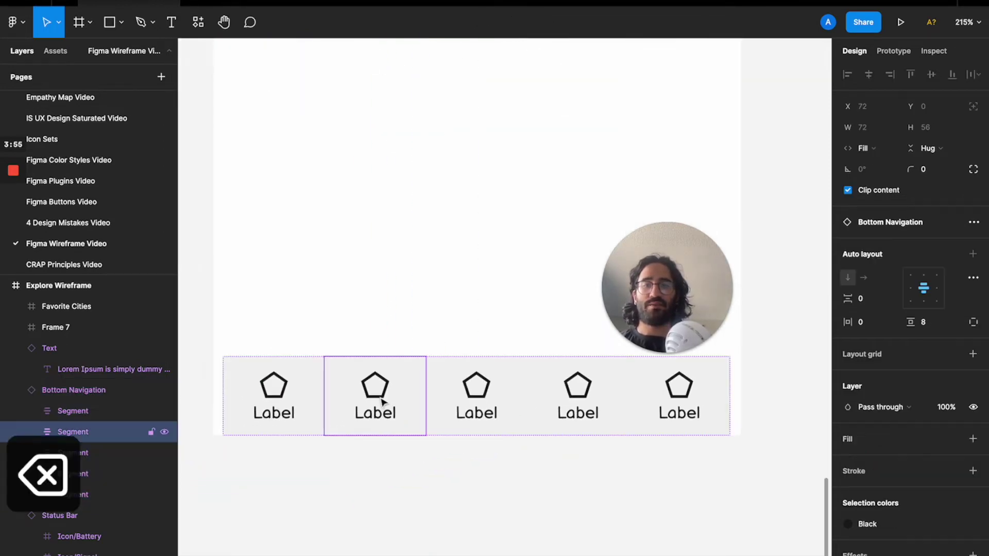
key("BackSpace")
left_click(299, 390)
key("BackSpace")
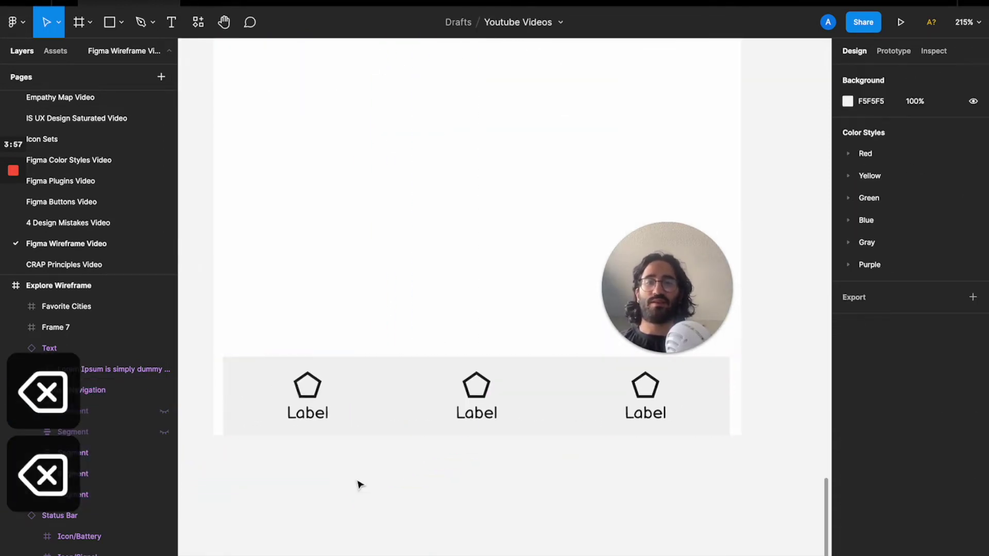
Set the Bottom Navigation's width to 375 and its X position to 0.
left_click(412, 377)
left_click(870, 149)
type("375")
key("Return")
left_click(876, 133)
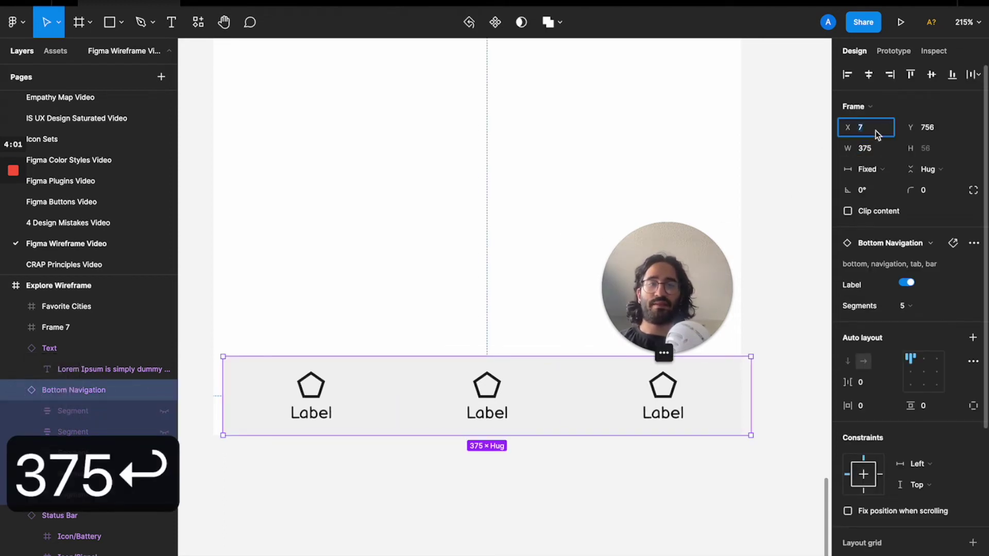
type("0")
key("Return")
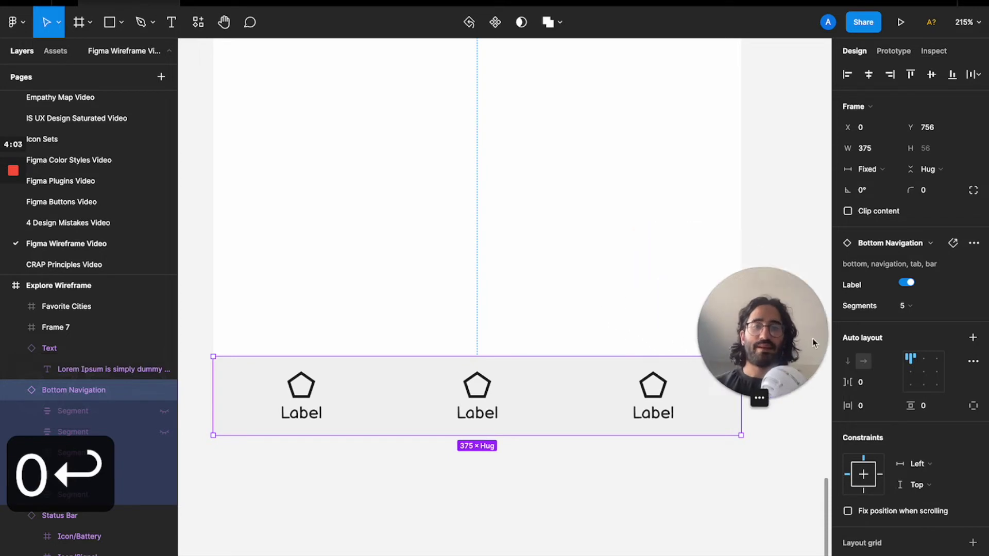
Duplicate the Favorite Cities section twice down the Explore Wireframe, placing the lowest copy at about X -73, Y 592.
scroll(724, 478, "down", 3, "ctrl")
scroll(725, 480, "up", 3)
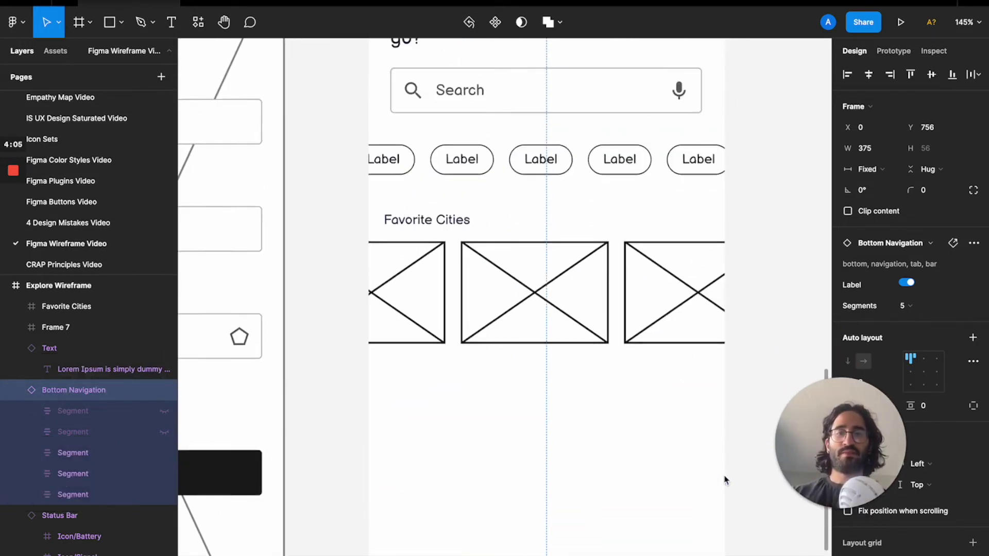
scroll(724, 479, "down", 3, "ctrl")
left_click(773, 290)
scroll(774, 294, "down", 3)
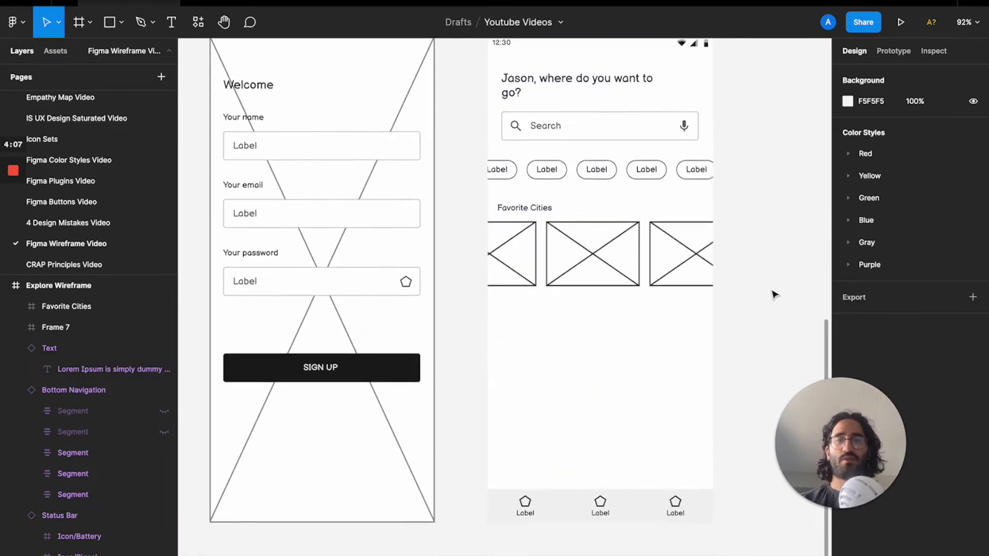
scroll(713, 268, "up", 10)
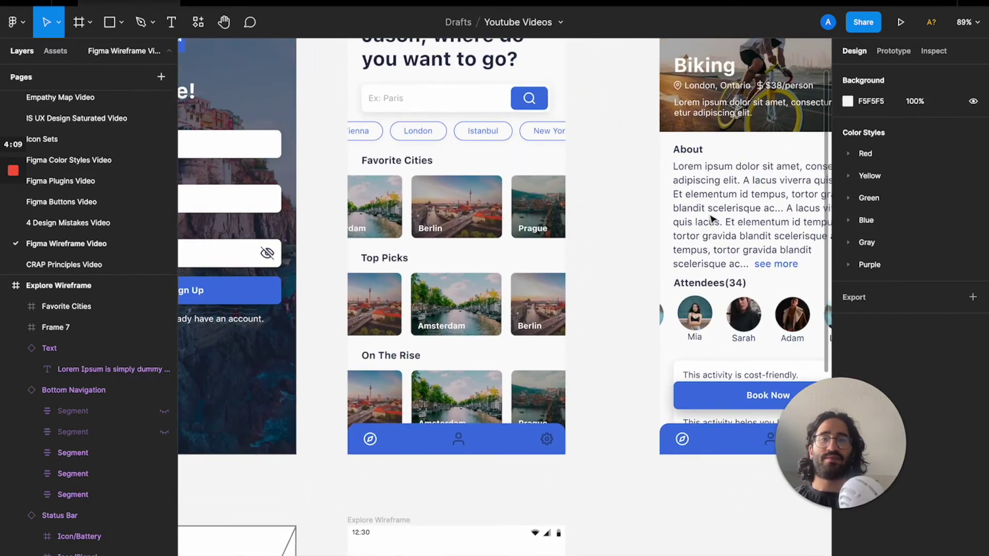
scroll(710, 219, "down", 10)
scroll(711, 219, "left", 2)
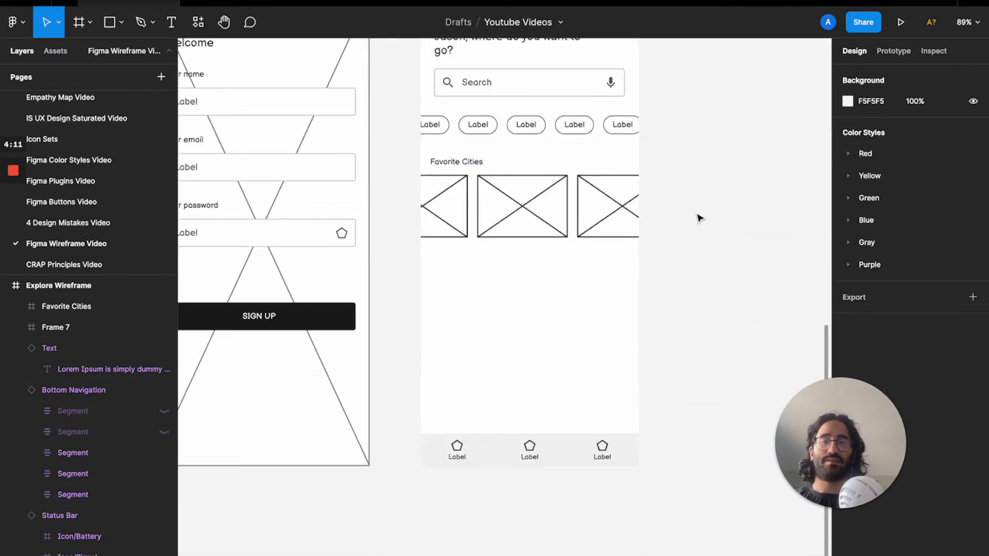
left_click(562, 215)
left_click_drag(556, 216, 556, 400, "alt")
scroll(462, 279, "up", 3)
scroll(462, 280, "up", 6)
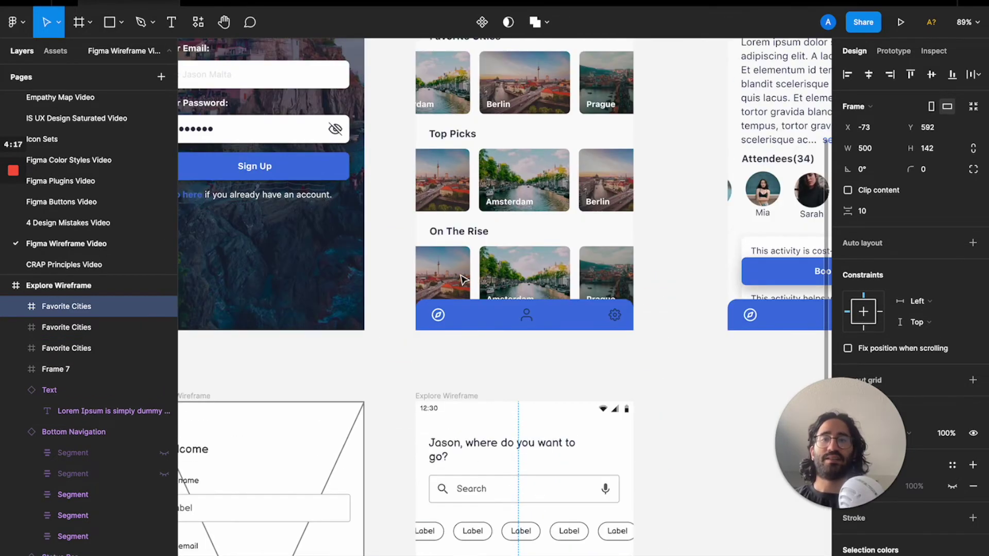
Retitle the middle copy of the Favorite Cities section "Top Picks" and the lowest copy "On The Rise".
scroll(462, 278, "down", 11)
scroll(454, 181, "up", 2)
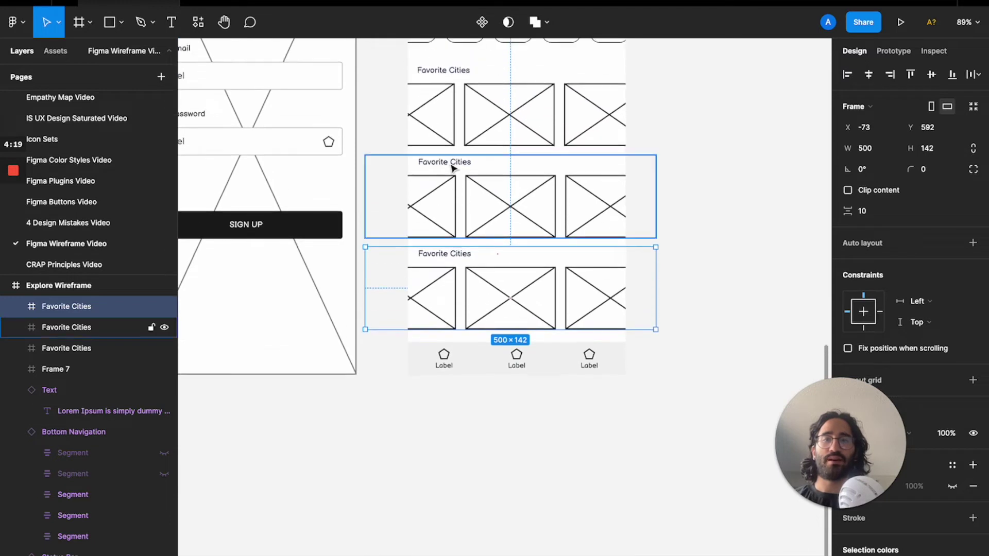
double_click(452, 165)
double_click(452, 166)
type("Top Picks")
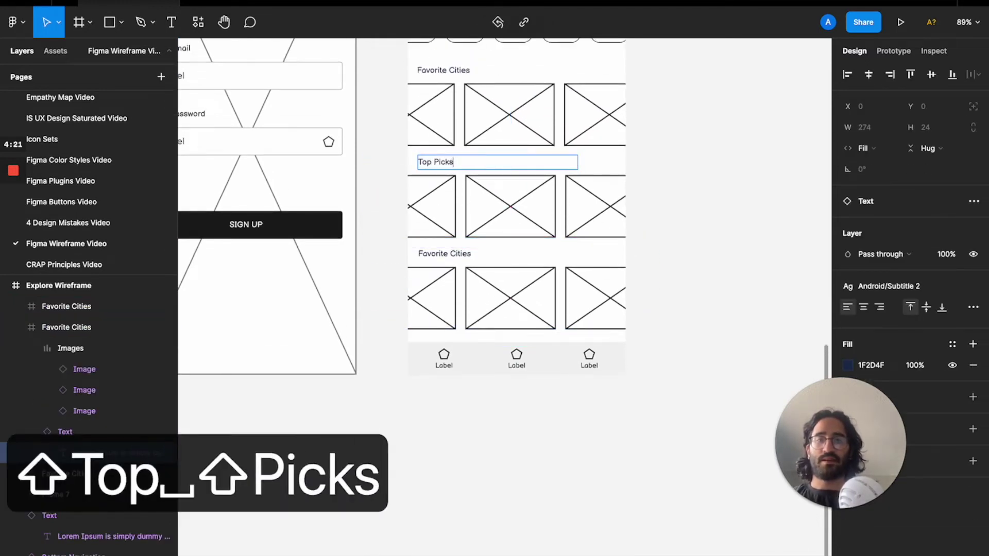
double_click(432, 248)
type("On The Rise")
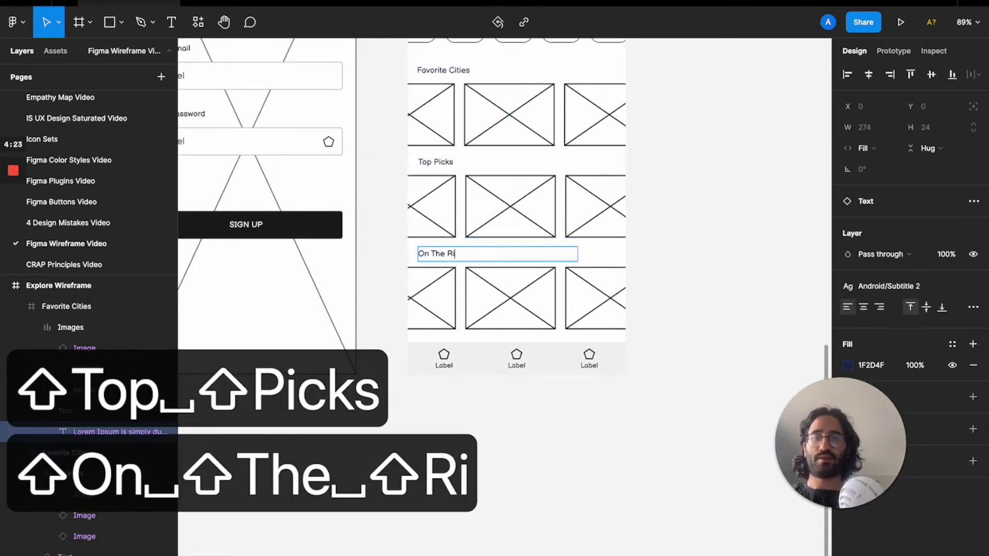
left_click(710, 229)
Move the row of Label chips in the Explore Wireframe up closer to the search bar.
scroll(710, 229, "up", 2)
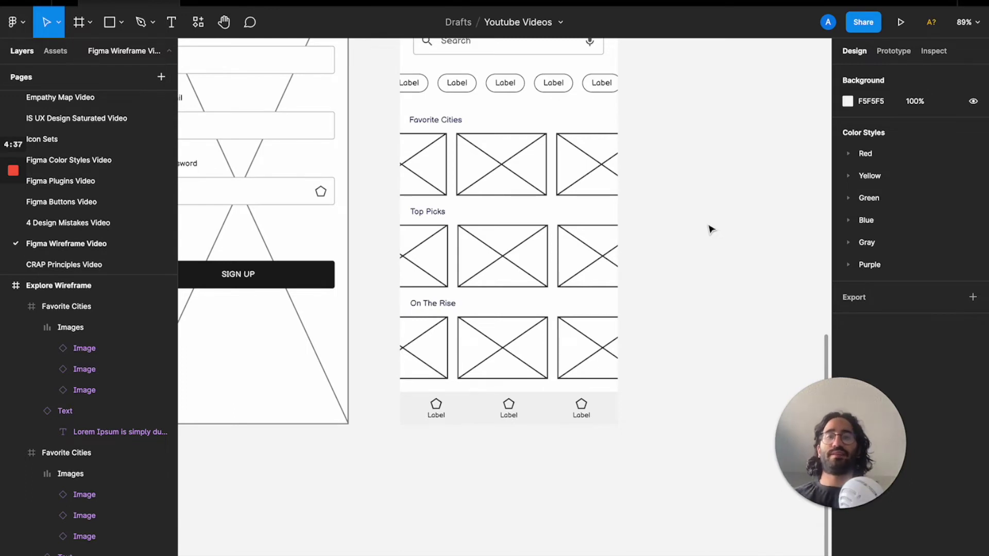
scroll(709, 227, "up", 5)
scroll(709, 227, "right", 2)
left_click(482, 249)
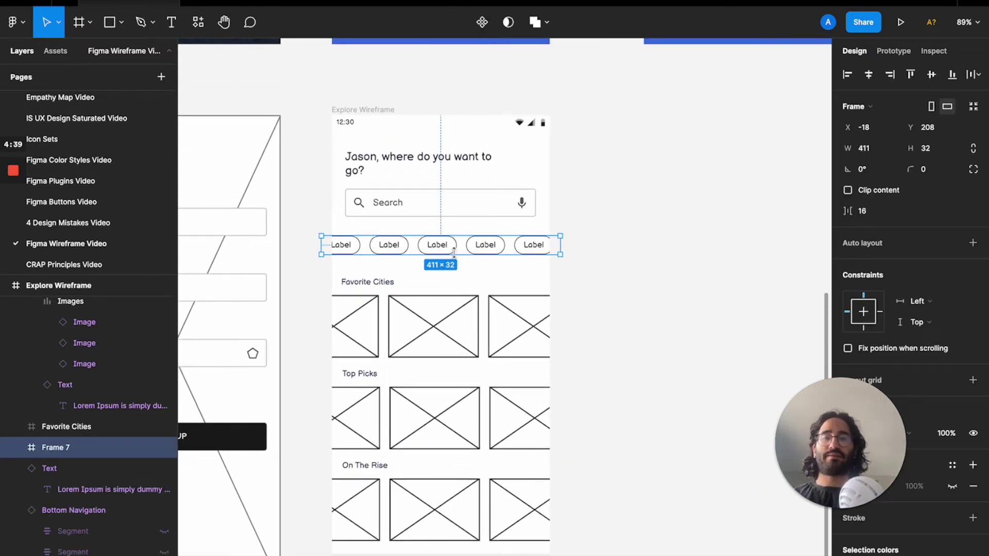
left_click_drag(453, 251, 453, 241)
left_click(562, 261)
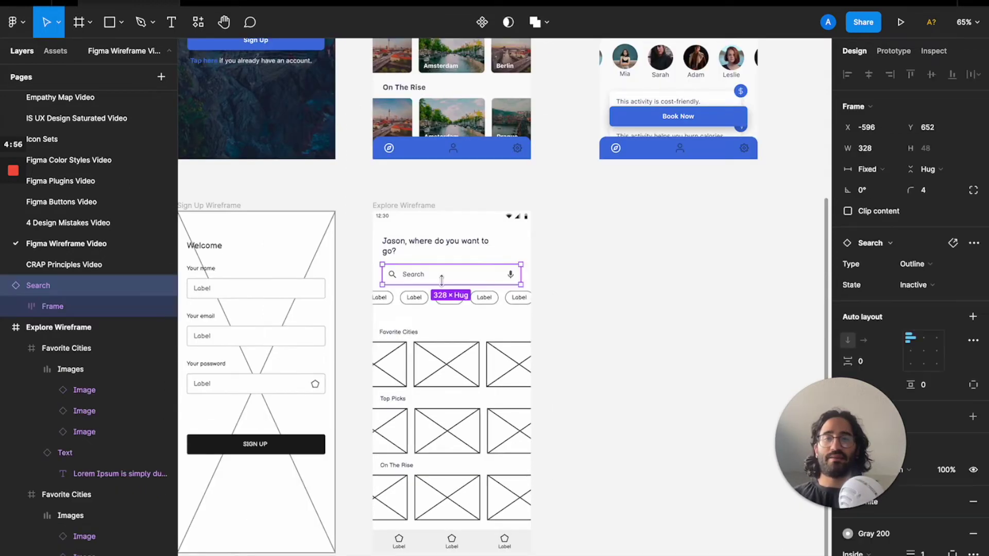
Move the search bar and chip row down together, and lower the heading above them to about Y 74.
left_click(441, 308, "shift")
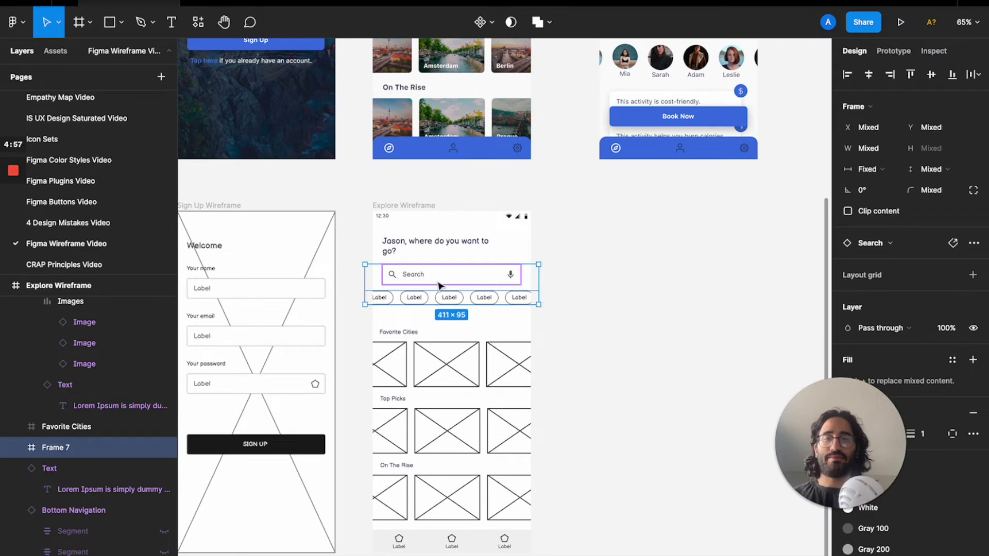
left_click_drag(441, 289, 440, 301)
left_click(433, 252)
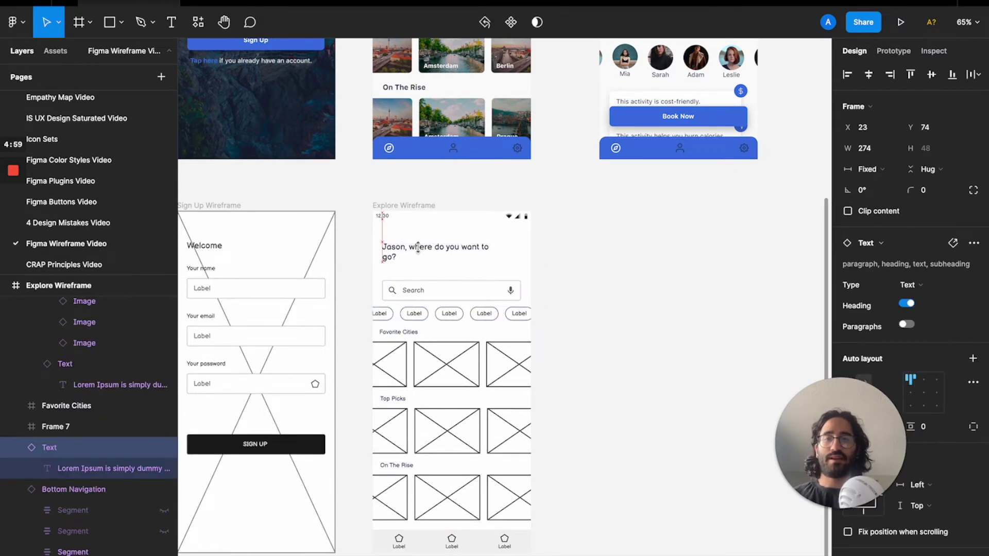
left_click(603, 326)
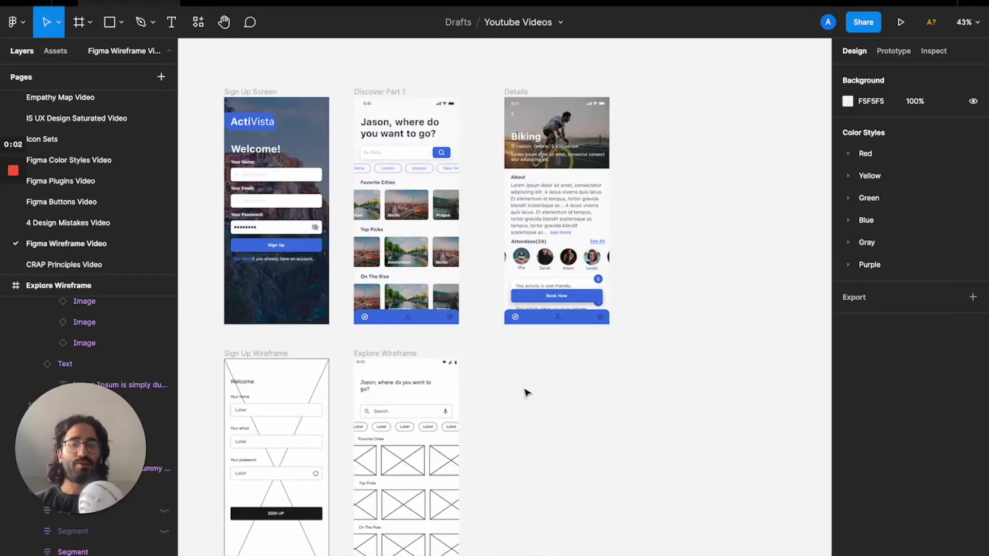
Draw a frame under the Details screen, size it to the iPhone 13 mini preset, and align it at X -82, Y 490.
key("f")
left_click_drag(510, 358, 610, 555)
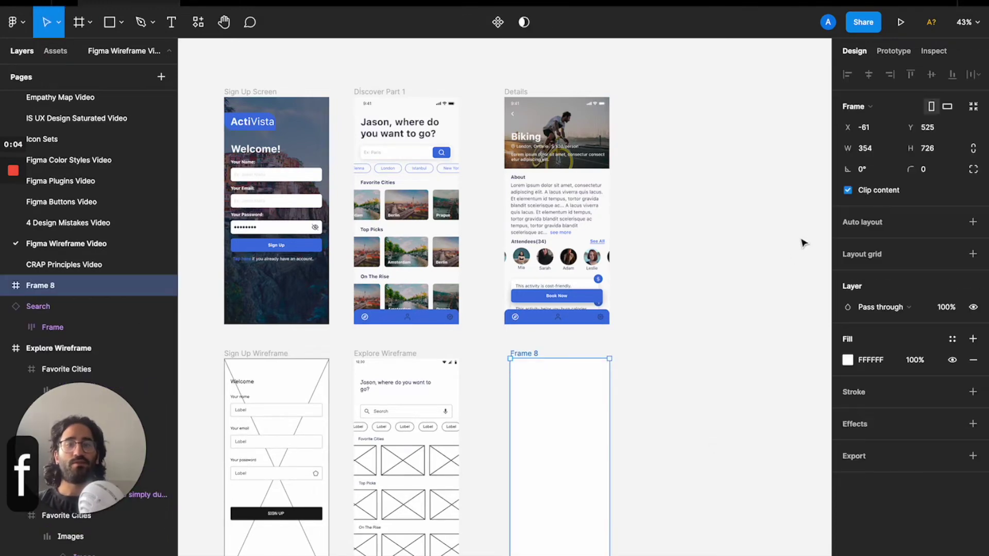
left_click(858, 106)
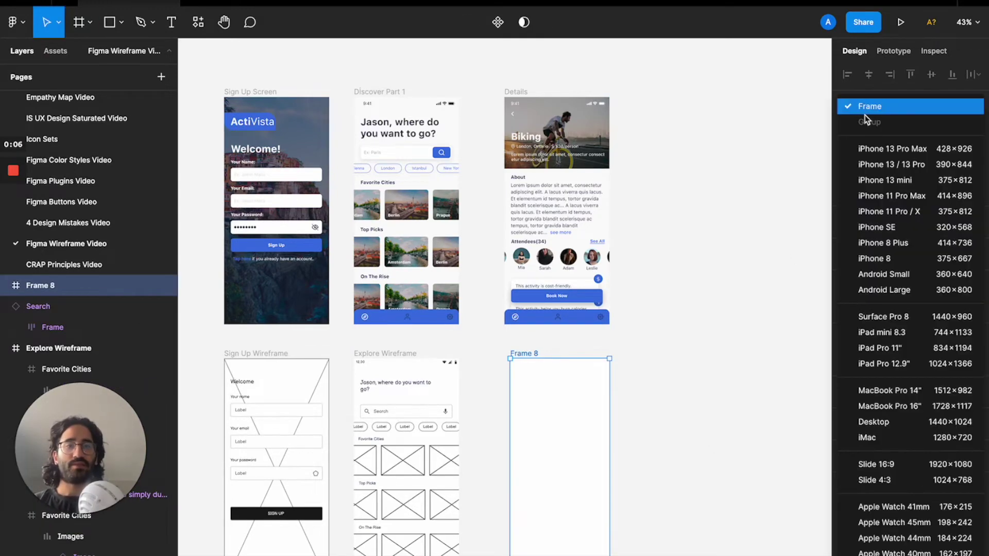
left_click(876, 183)
mouse_move(566, 433)
left_mouse_down()
mouse_move(548, 432)
mouse_move(556, 422)
left_mouse_up()
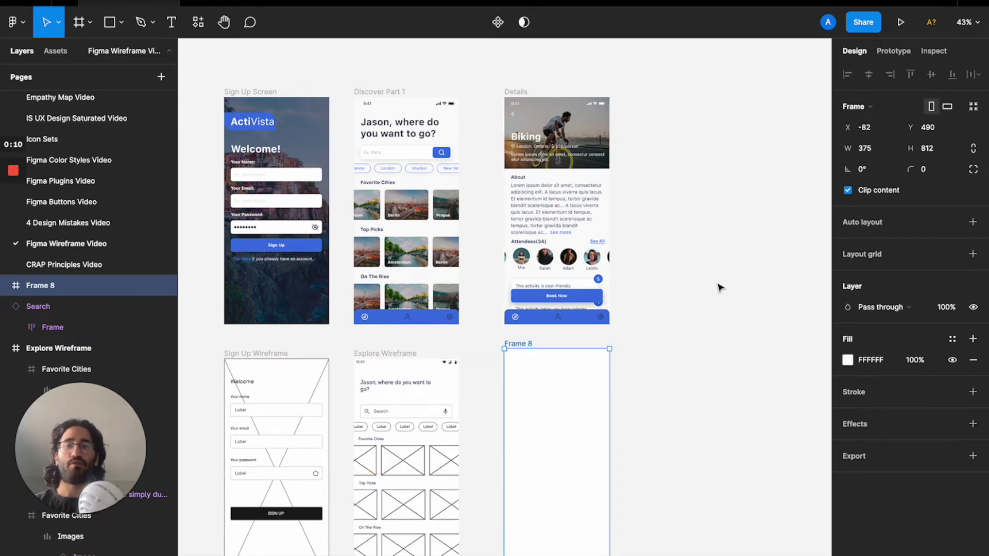
Examine which elements make up the Details screen, including its status bar, body text, cards and bottom navigation.
scroll(718, 285, "up", 3)
left_click(720, 287)
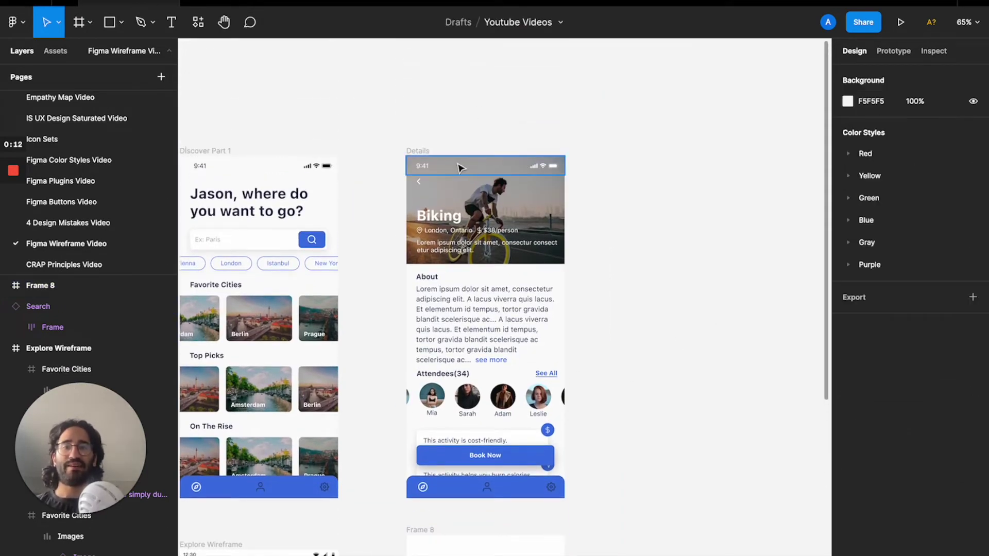
left_click(438, 165)
left_click(487, 494)
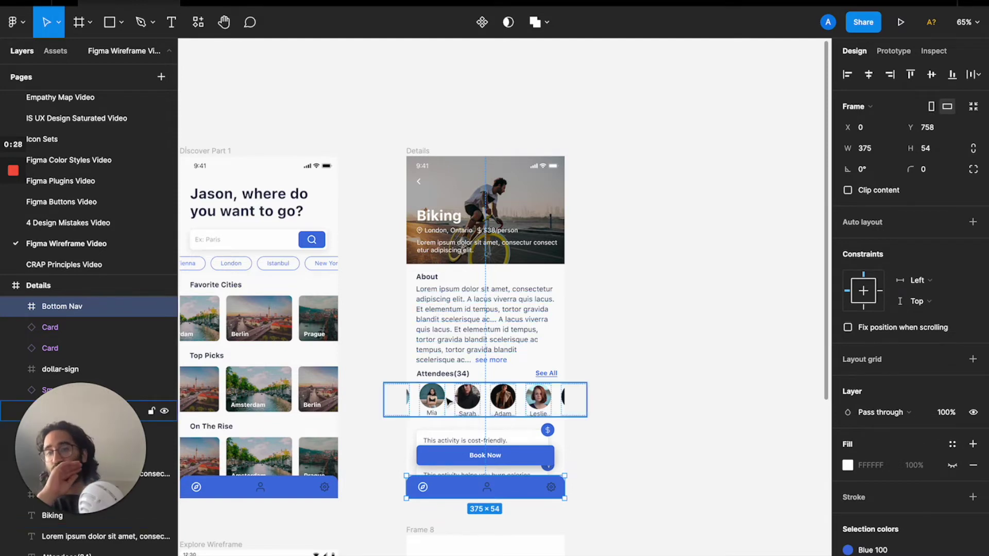
scroll(448, 401, "down", 5)
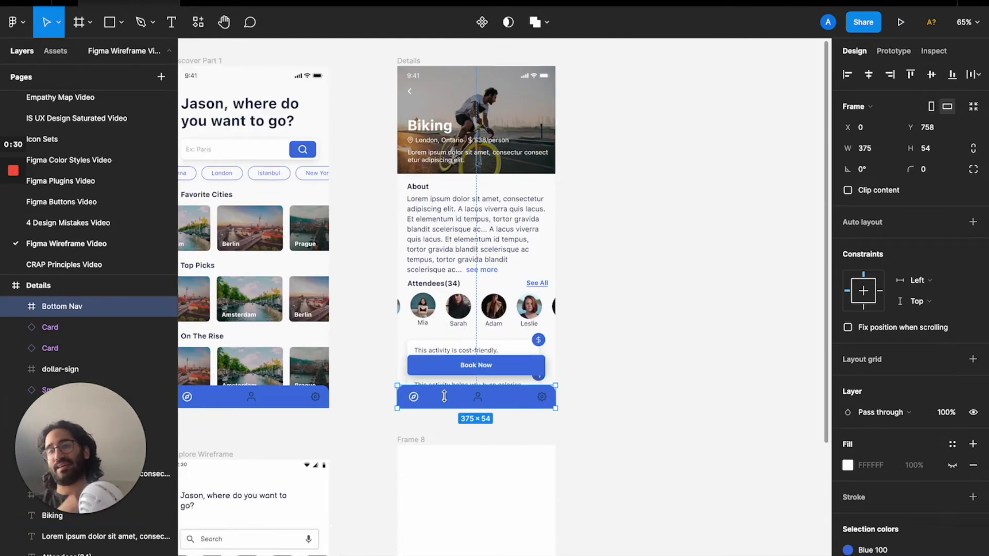
left_click(473, 211)
scroll(487, 246, "up", 3)
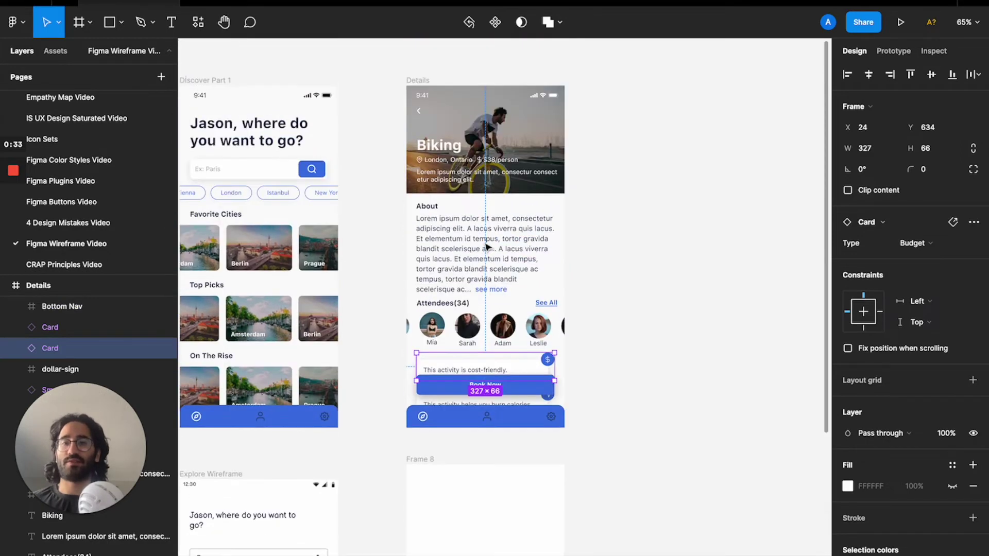
scroll(472, 350, "down", 3)
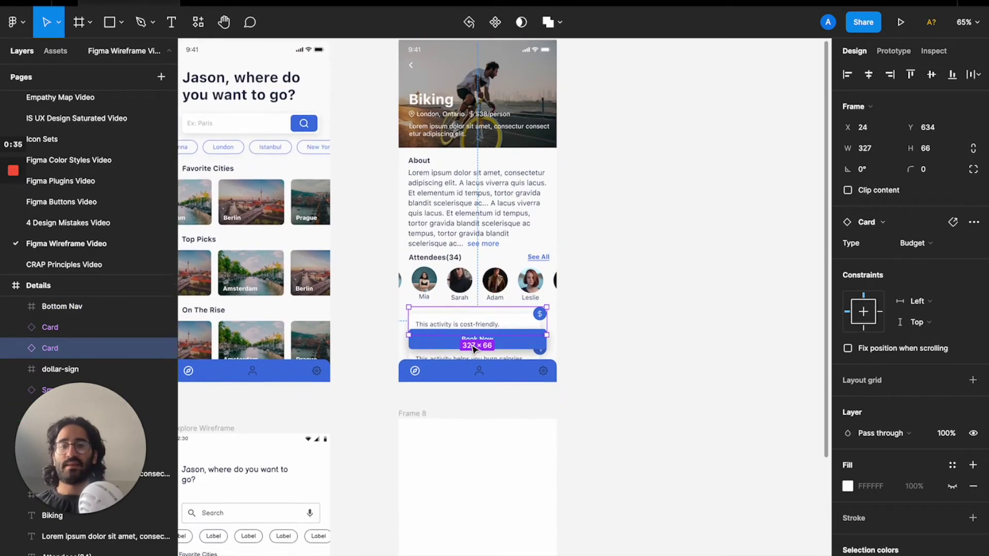
Copy the Explore Wireframe's Bottom Navigation into the empty frame under Details.
left_click(428, 379)
scroll(423, 371, "down", 3)
scroll(423, 372, "left", 1)
scroll(423, 372, "down", 3)
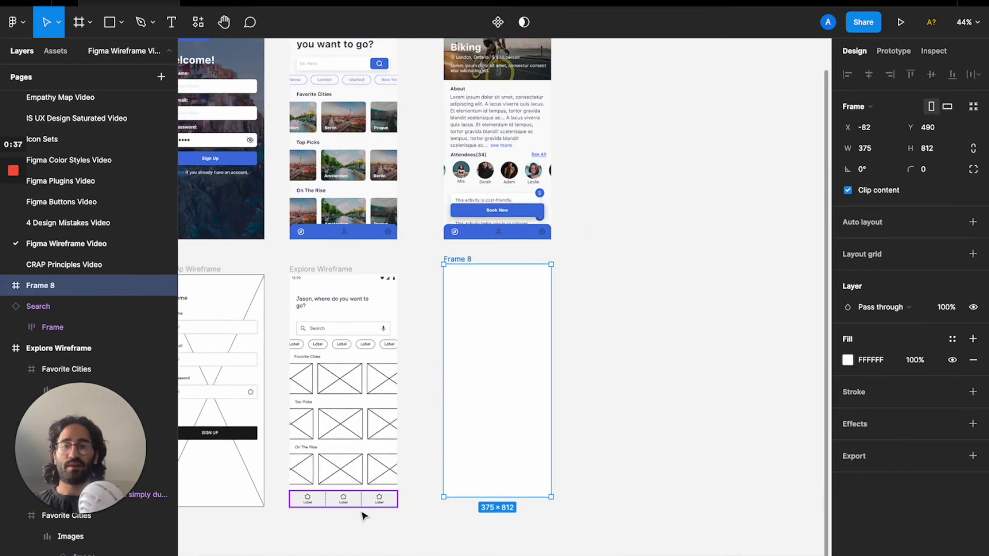
left_click(363, 502)
key("super+c")
left_click(455, 258)
key("super+v")
Copy the Explore Wireframe's Status Bar into the frame under Details.
left_click(346, 281)
key("super+c")
left_click(455, 258)
key("super+v")
scroll(466, 265, "up", 2)
scroll(466, 265, "right", 1)
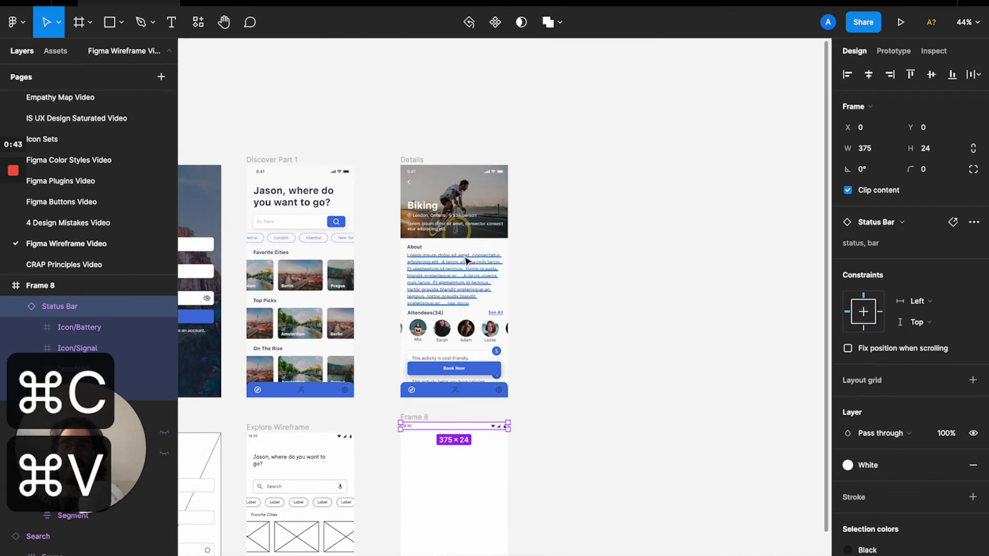
scroll(466, 265, "down", 2)
scroll(466, 265, "right", 1)
left_click(550, 245)
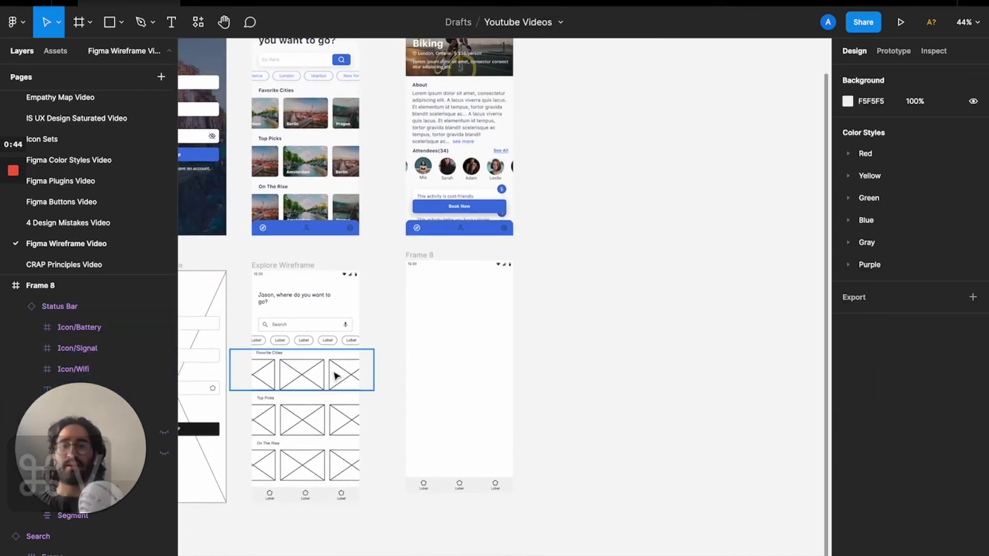
Run Ink Wireframe, search its components for "image", and insert the Image placeholder.
left_click(425, 330)
key("super+slash")
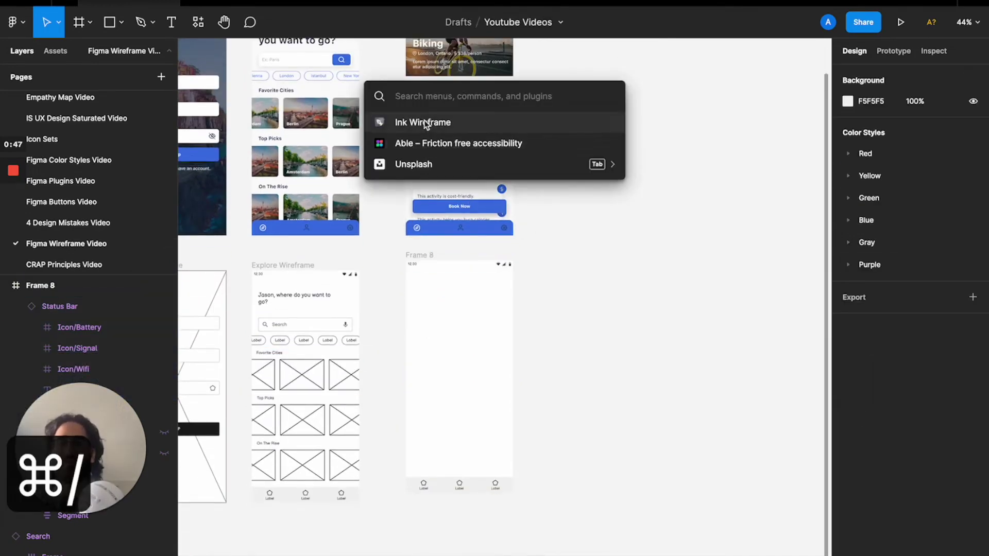
left_click(425, 123)
type("image")
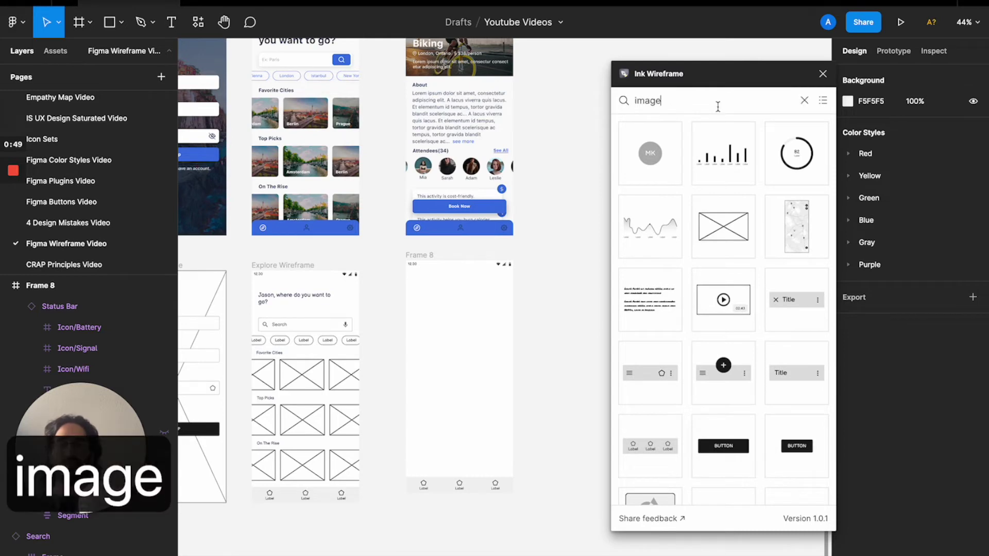
left_click(724, 145)
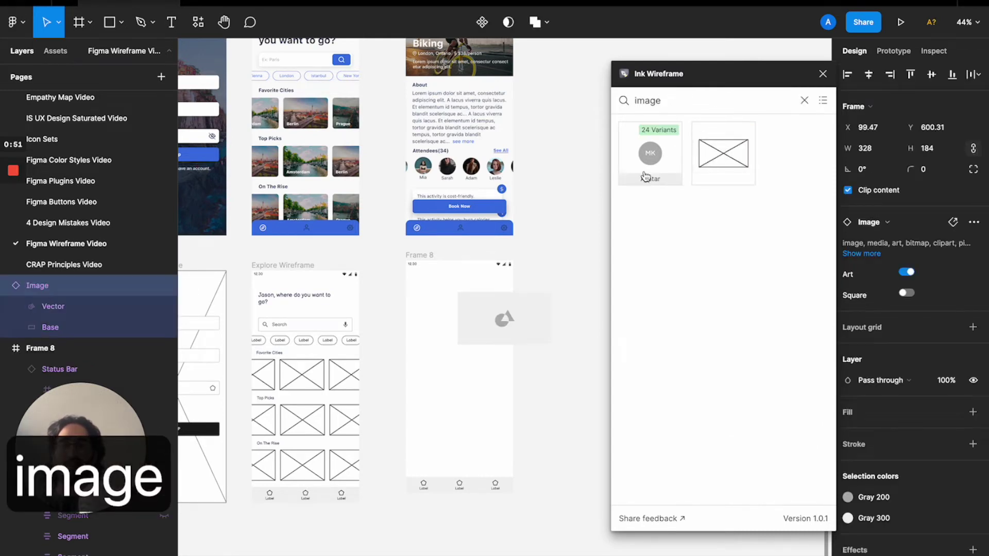
Insert a small initials Avatar from Ink Wireframe and place it in the new frame's lower part, at about X -31, Y 1044.
left_click(649, 154)
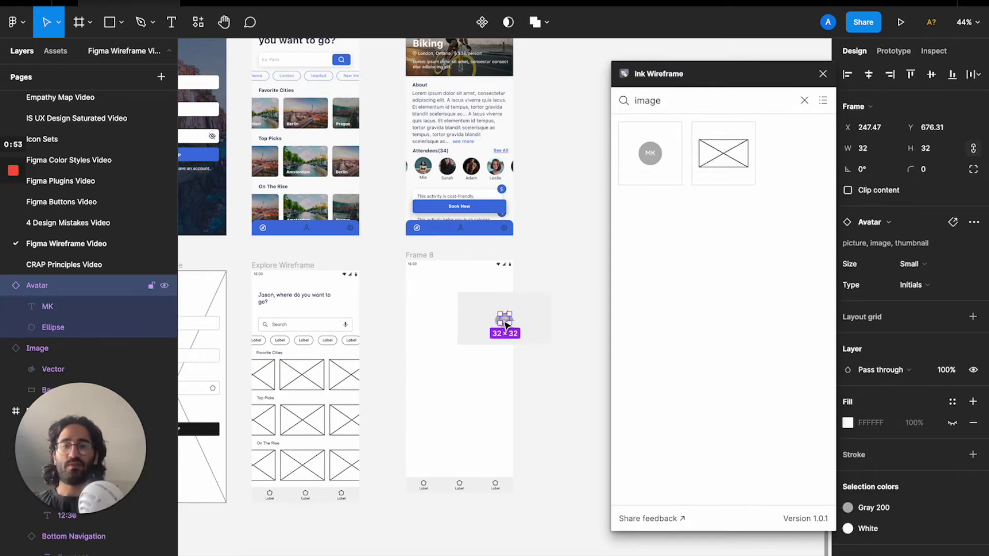
left_click_drag(506, 323, 446, 419)
scroll(448, 388, "up", 1)
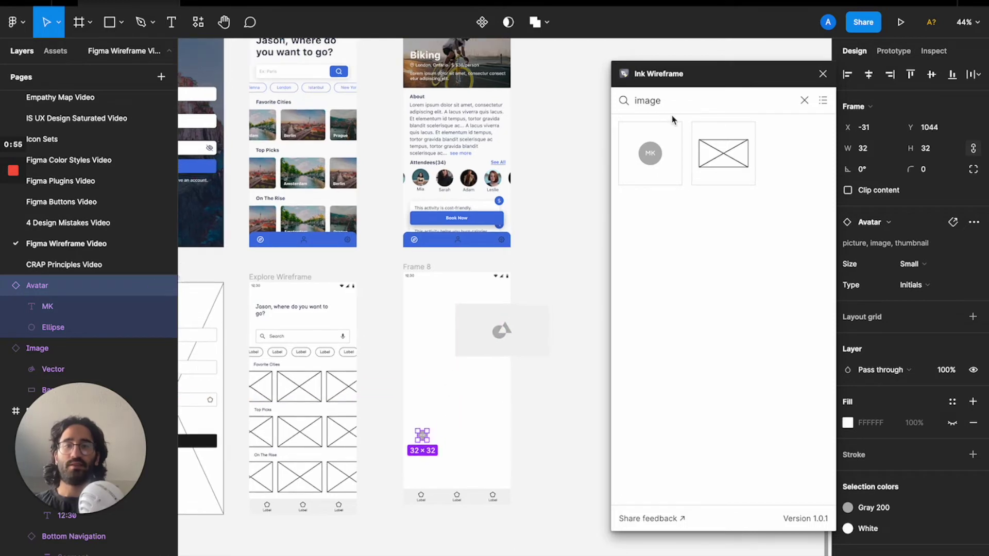
Search Ink Wireframe for "text" and place the Text component mid-frame at about X -58, Y 872.
type("text")
key("Return")
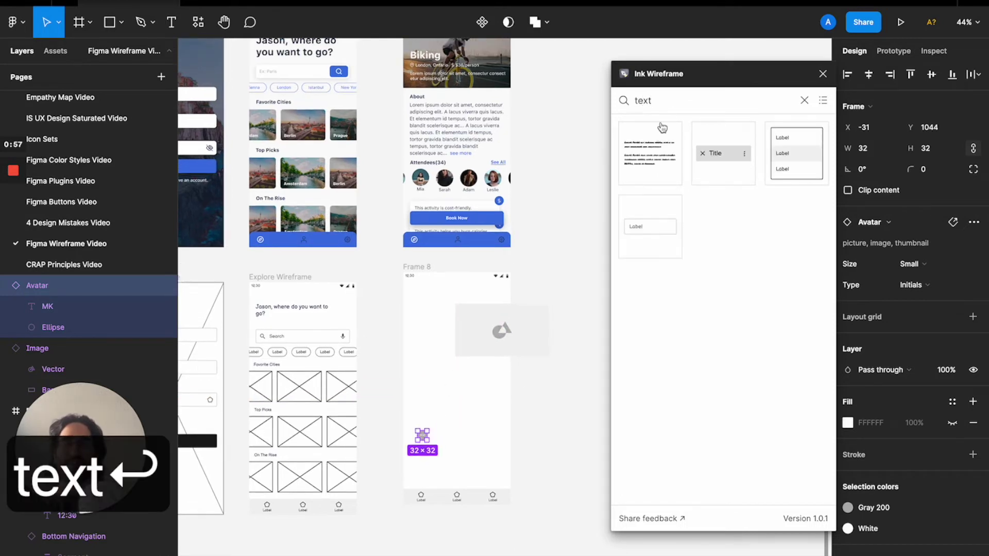
mouse_move(654, 148)
left_mouse_down()
mouse_move(486, 319)
mouse_move(441, 401)
mouse_move(439, 382)
left_mouse_up()
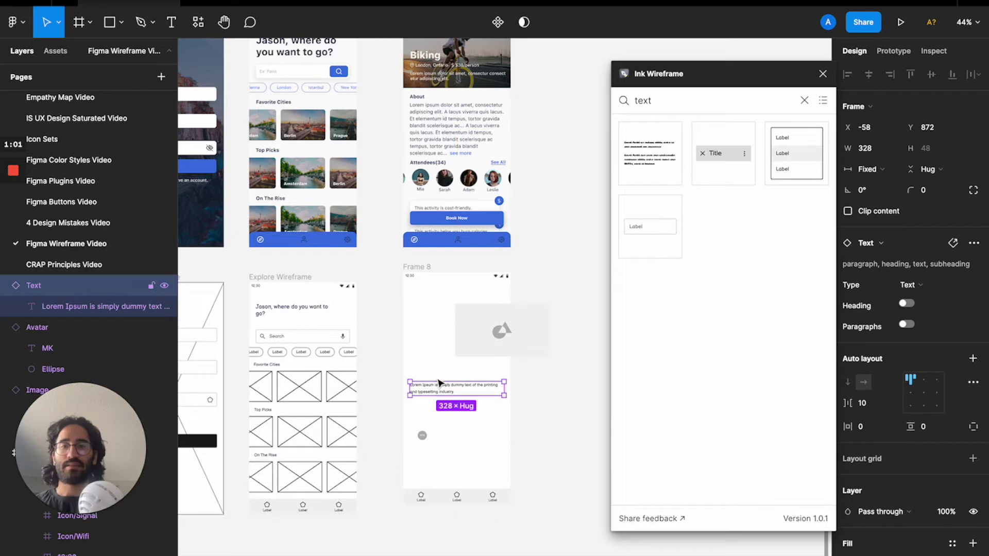
scroll(462, 319, "up", 1)
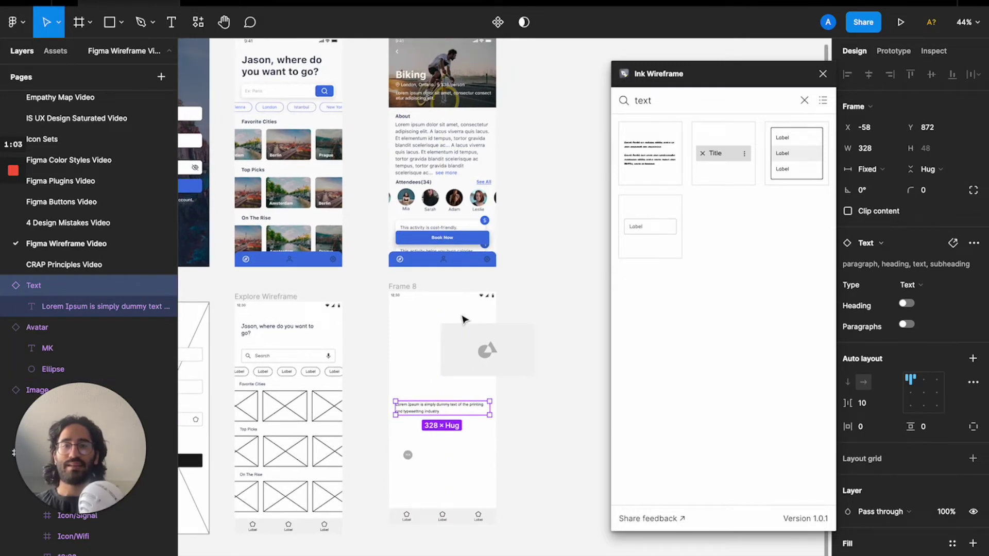
Search Ink Wireframe for "card", insert Card - Small beside the avatar at about X 159, Y 1008, and close the plugin.
type("card")
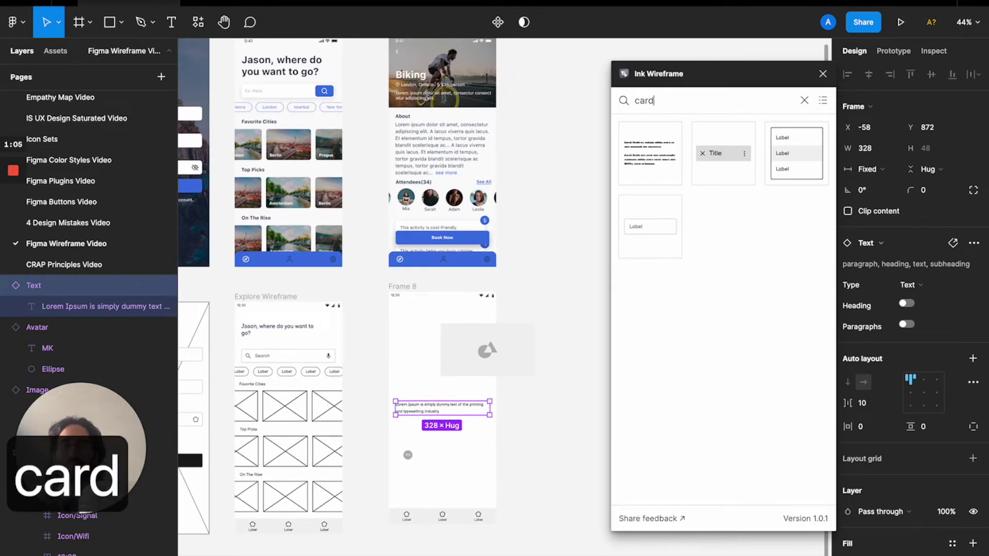
key("Return")
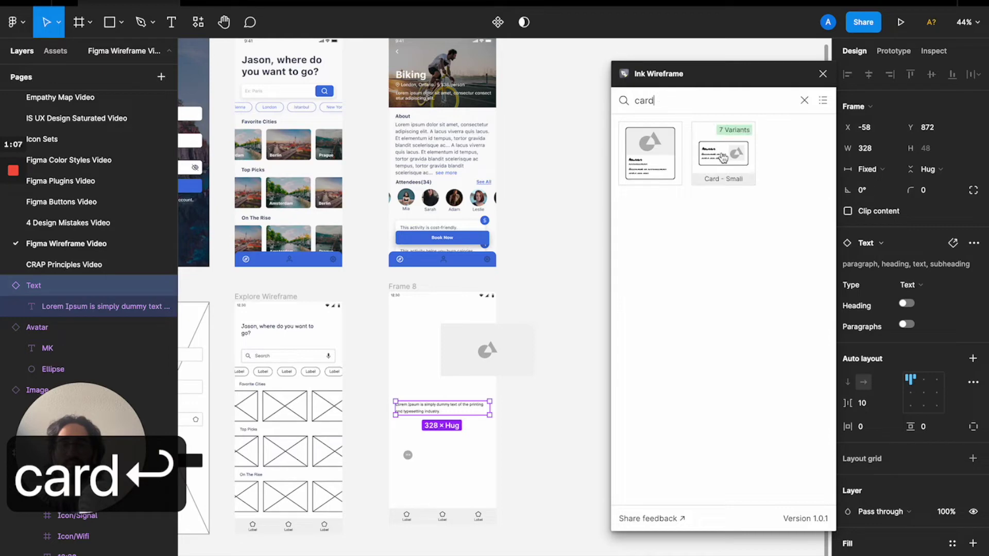
left_click_drag(722, 154, 413, 325)
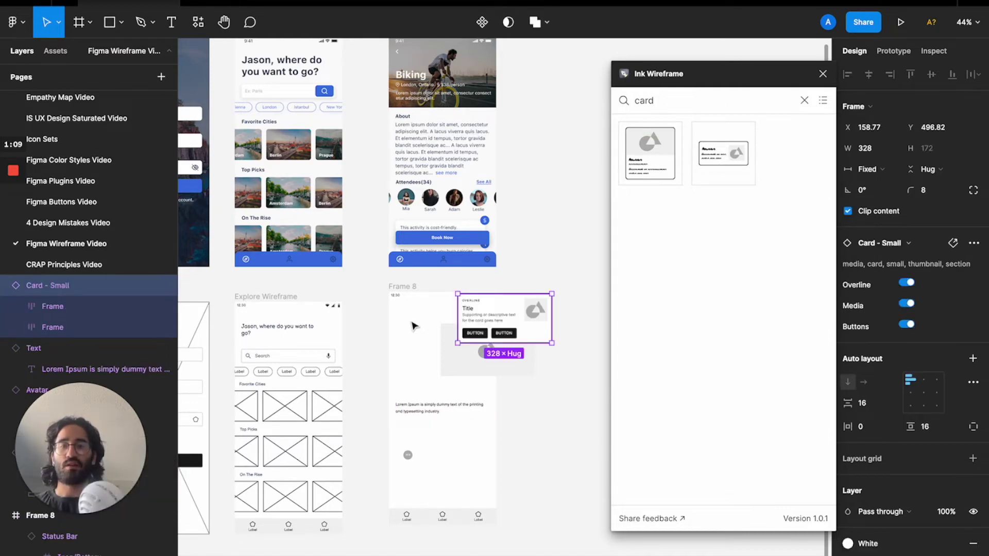
left_click_drag(496, 307, 497, 454)
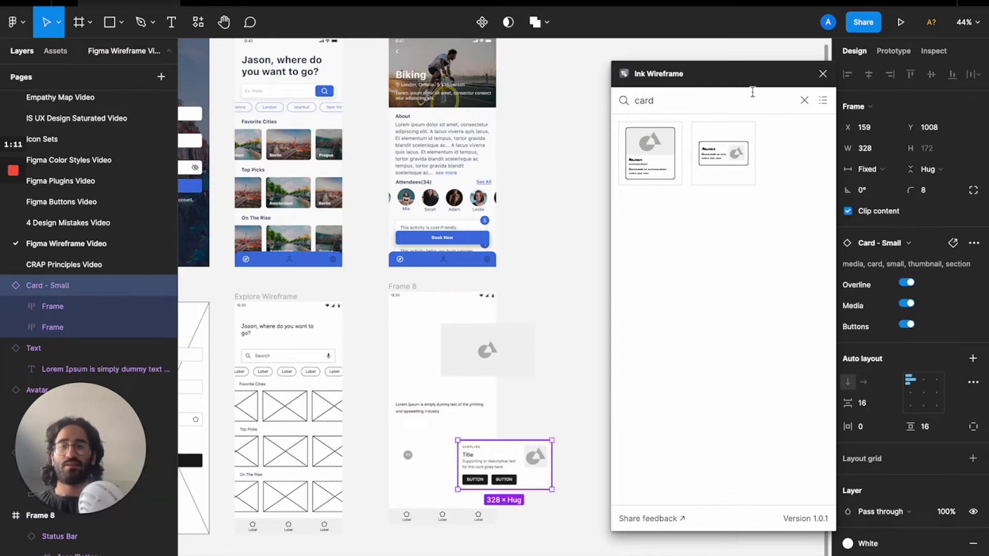
left_click(823, 75)
Fit the Image placeholder across the top of the new frame at X -82, Y 490, sized 375 by 219.
left_click(473, 346)
left_click_drag(473, 345, 422, 324)
left_click_drag(492, 320, 500, 321)
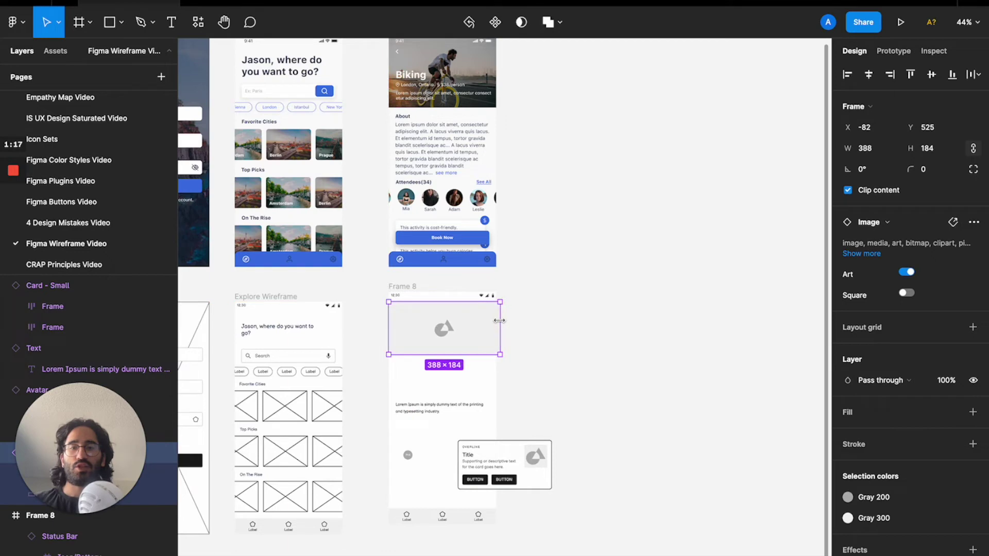
left_click_drag(443, 303, 442, 294)
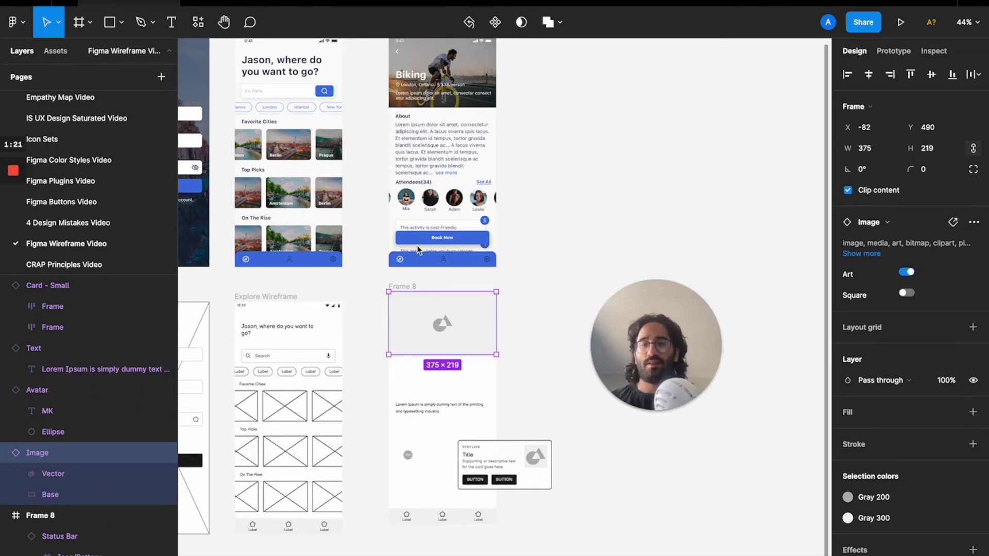
Rename the new frame as Details Wireframe.
double_click(405, 286)
type("D")
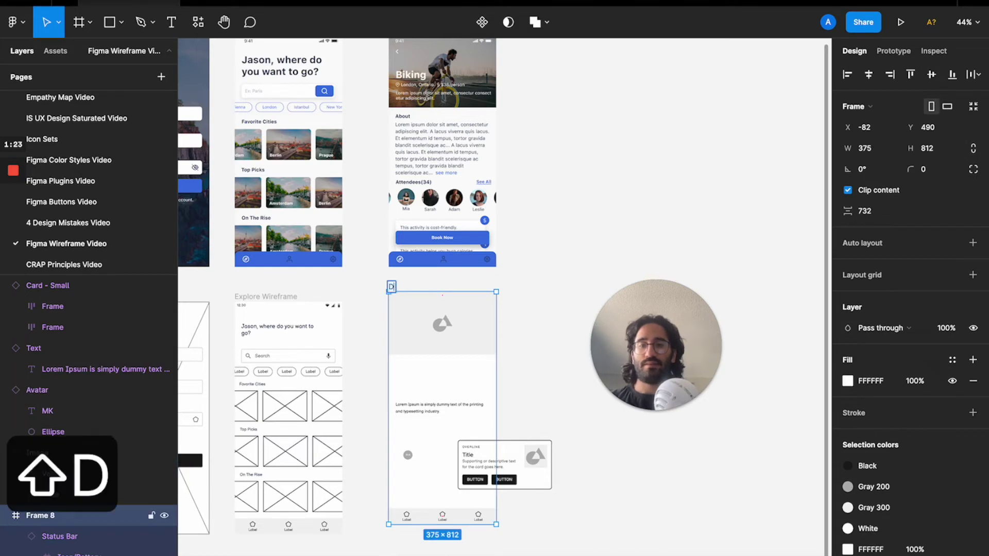
type("etails Wireframe")
key("Return")
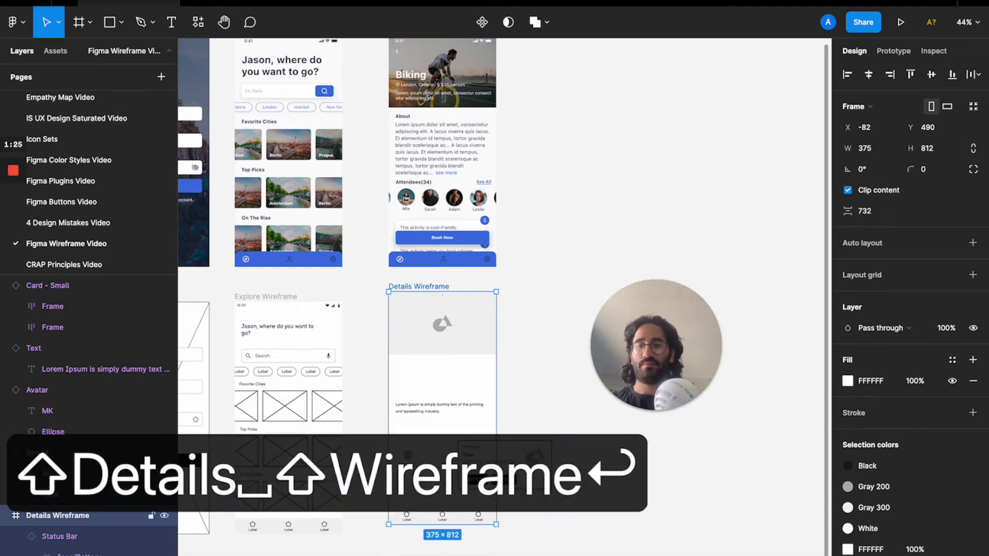
Move the Image layer into the Details Wireframe frame and order it directly beneath the Status Bar layer.
left_click(17, 456)
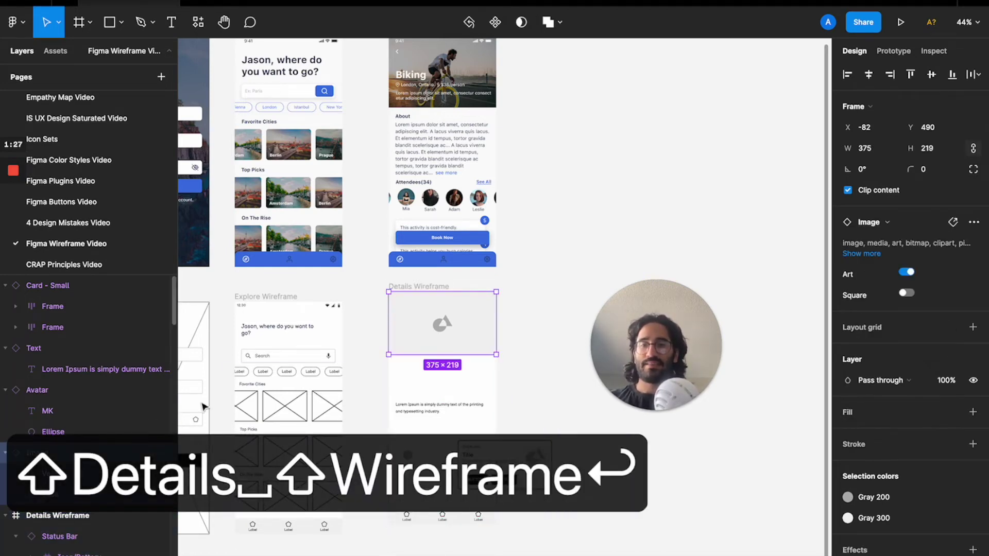
left_click(7, 454)
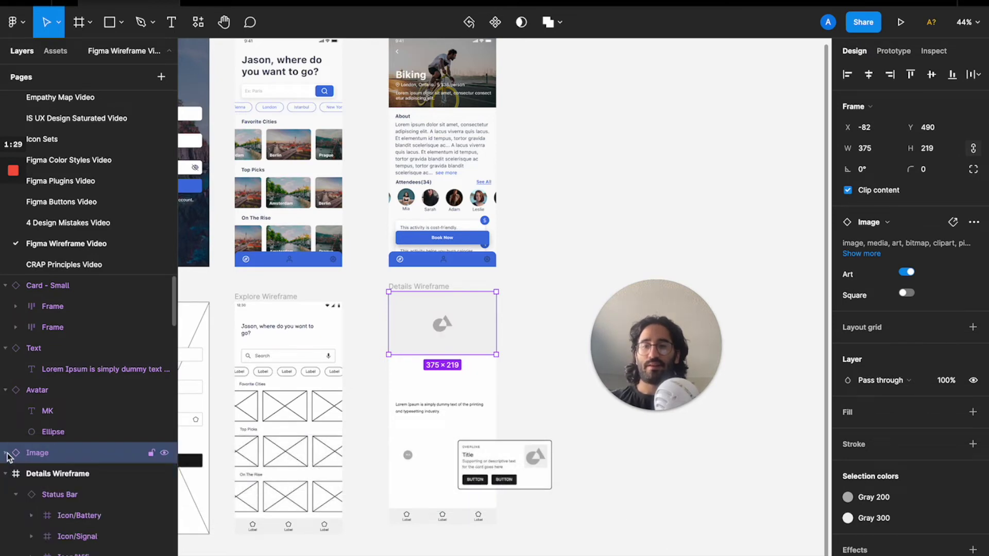
left_click_drag(19, 459, 41, 492)
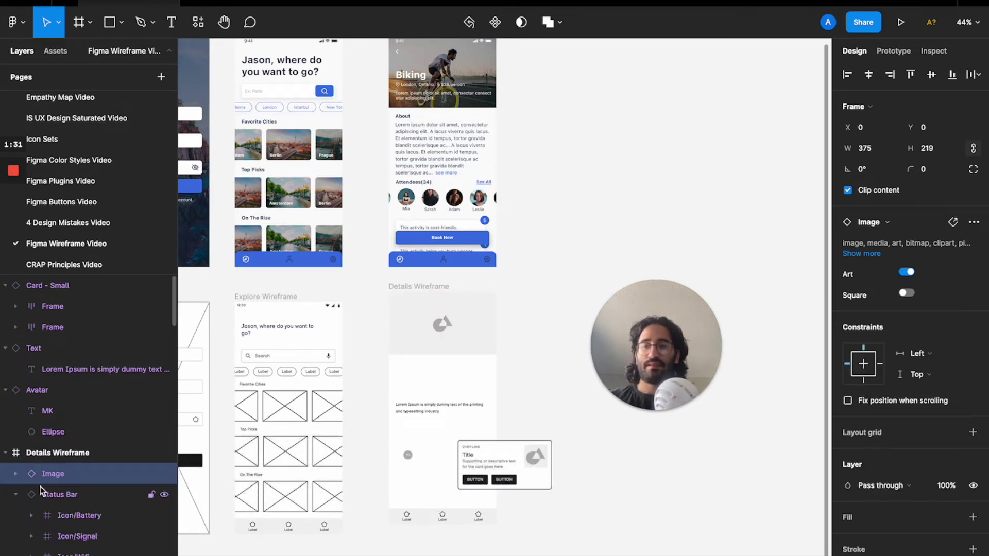
left_click(15, 495)
left_click(50, 476)
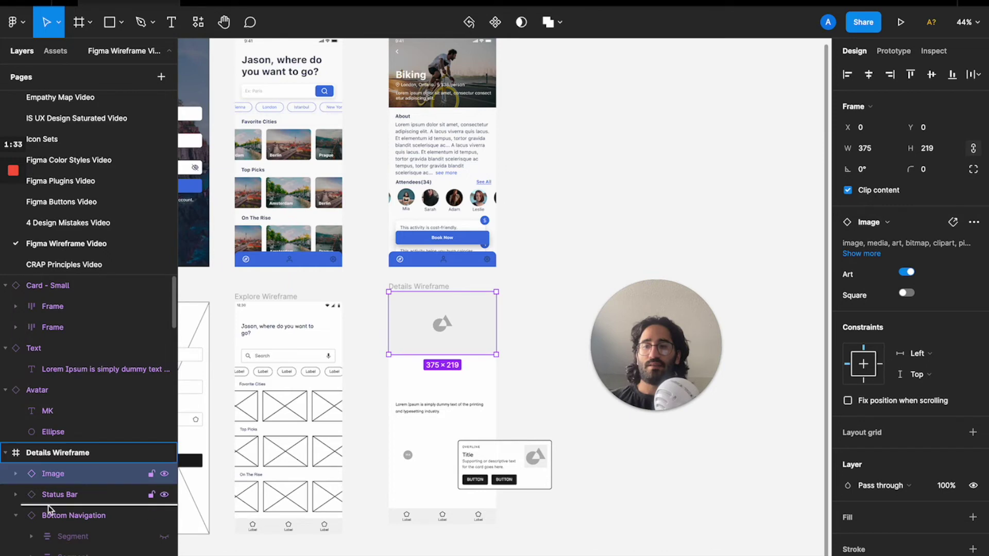
left_click_drag(49, 509, 49, 508)
scroll(460, 346, "up", 5)
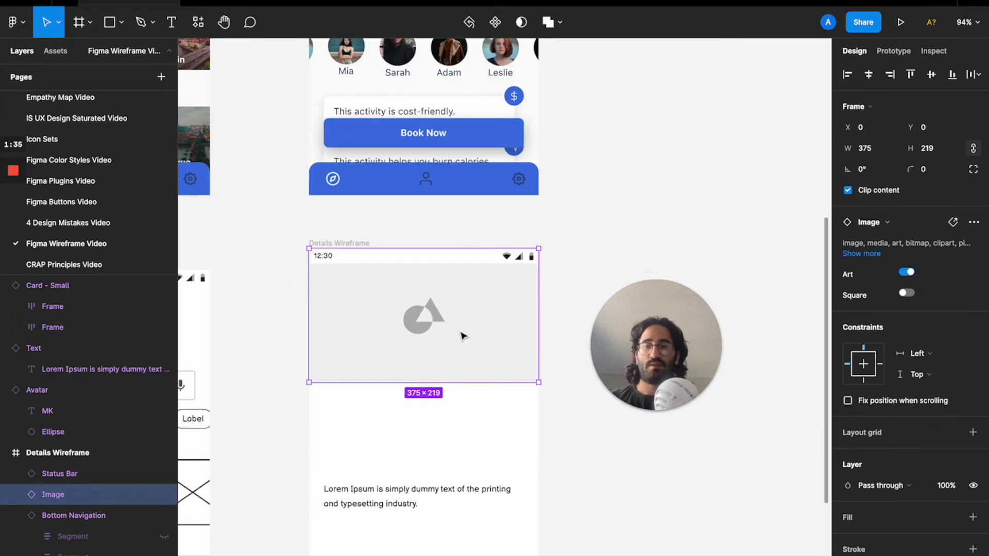
Turn off the Art property of the header image so it shows a crossed-box placeholder.
left_click(907, 273)
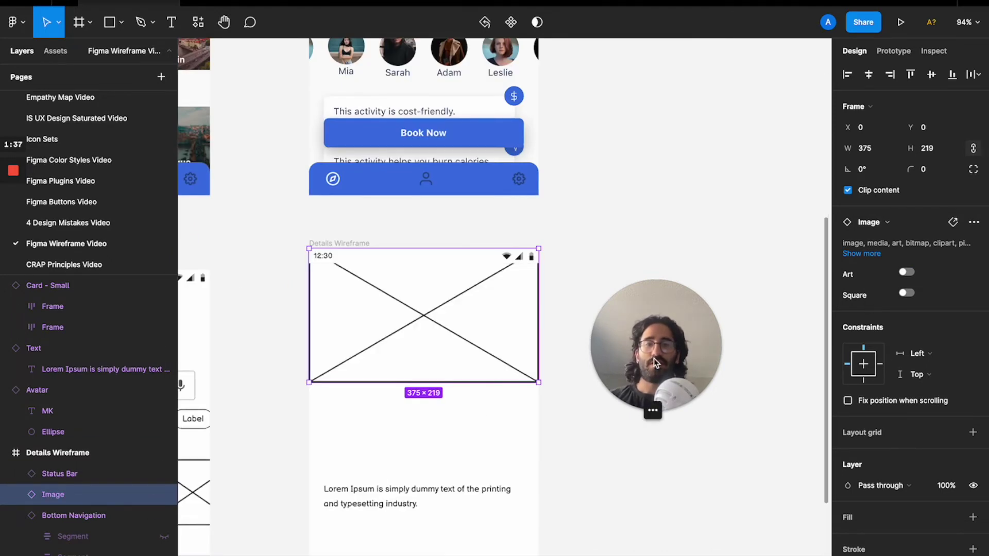
left_click(631, 199)
key("minus")
key("minus")
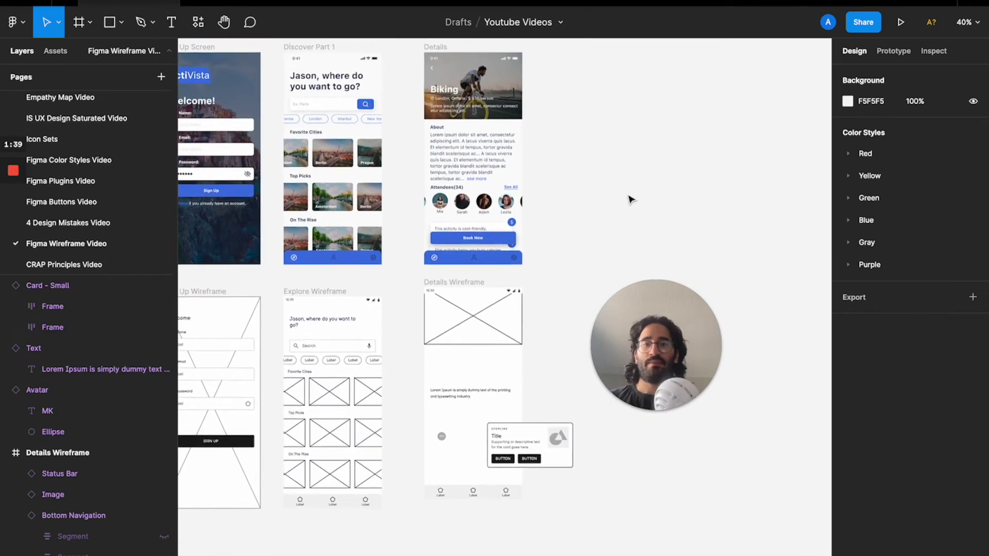
Move the Lorem Ipsum text component onto the header image placeholder, at about X -52, Y 599.
left_click(448, 306)
scroll(448, 308, "up", 4)
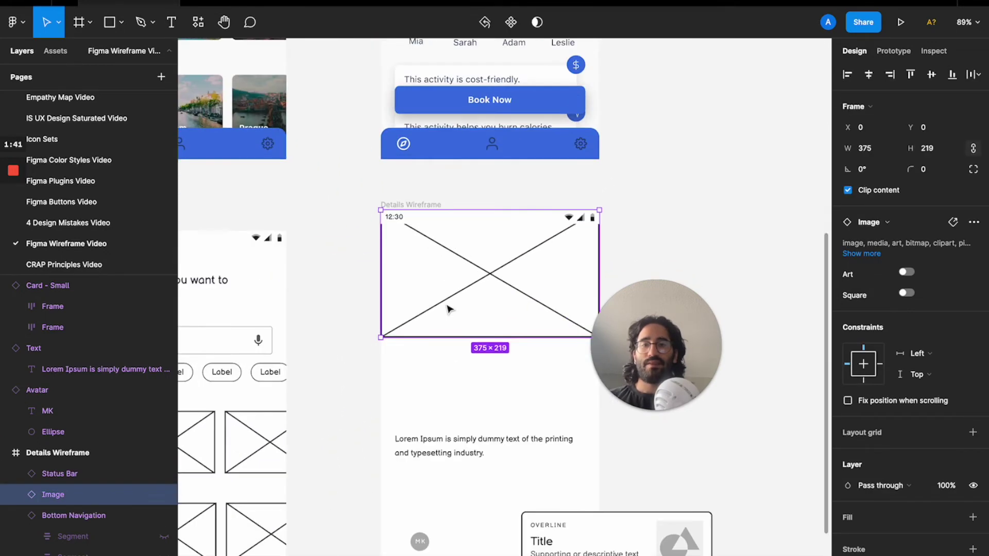
left_click(440, 438)
left_click_drag(437, 435, 442, 287)
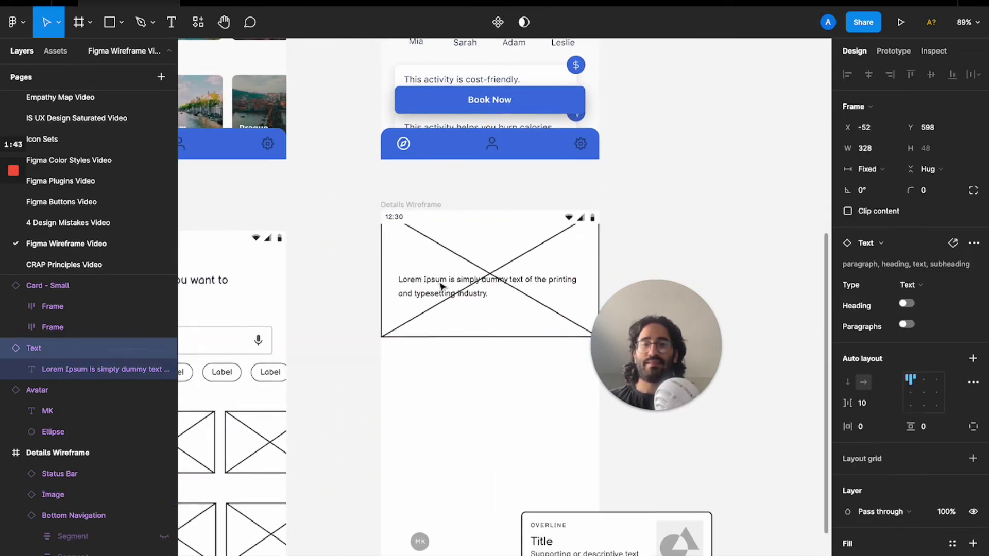
Replace the placeholder text on the header image with "Biking" copied from the Details design and set its fill to 000000.
scroll(441, 286, "up", 10)
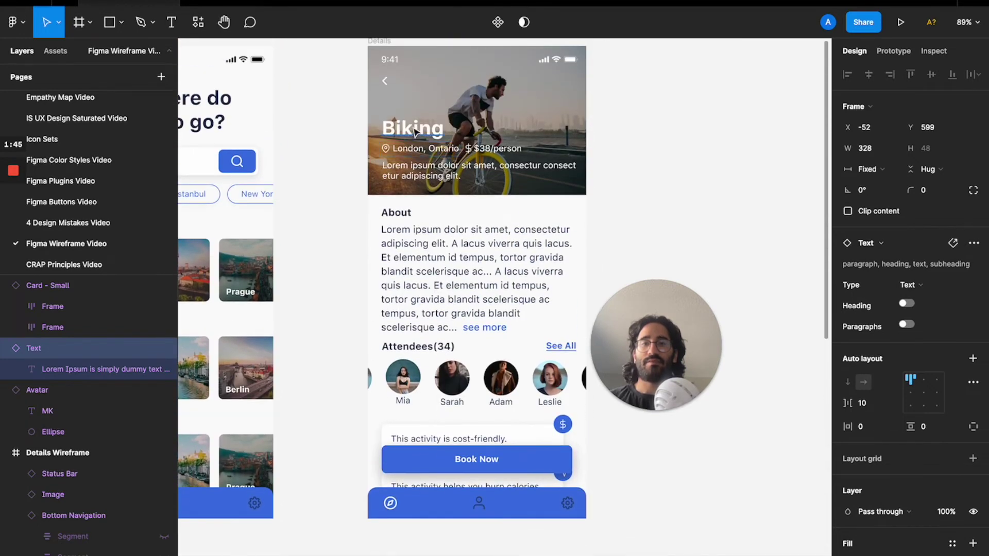
left_click(415, 133)
key("super+c")
scroll(440, 309, "down", 5)
double_click(439, 360)
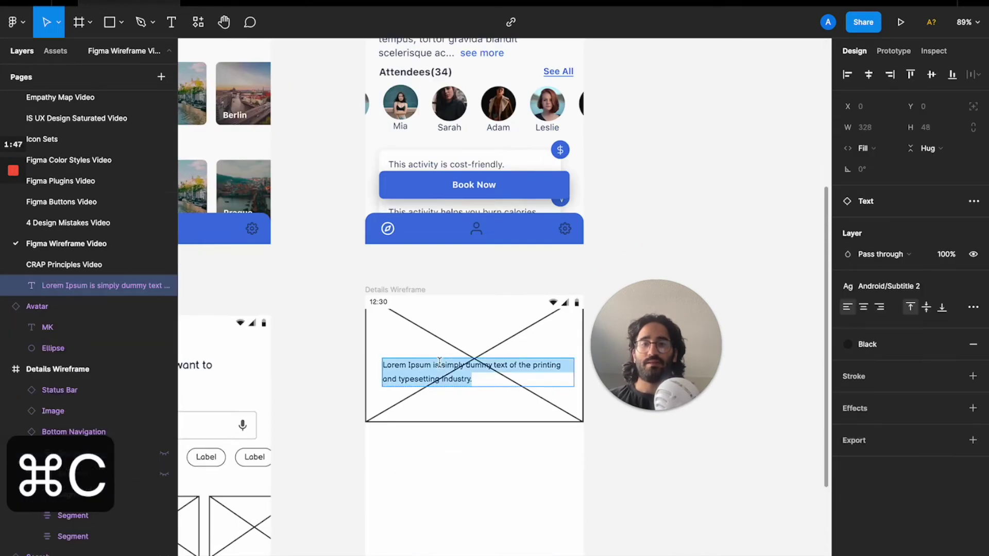
key("super+v")
left_click(872, 365)
type("000")
key("Return")
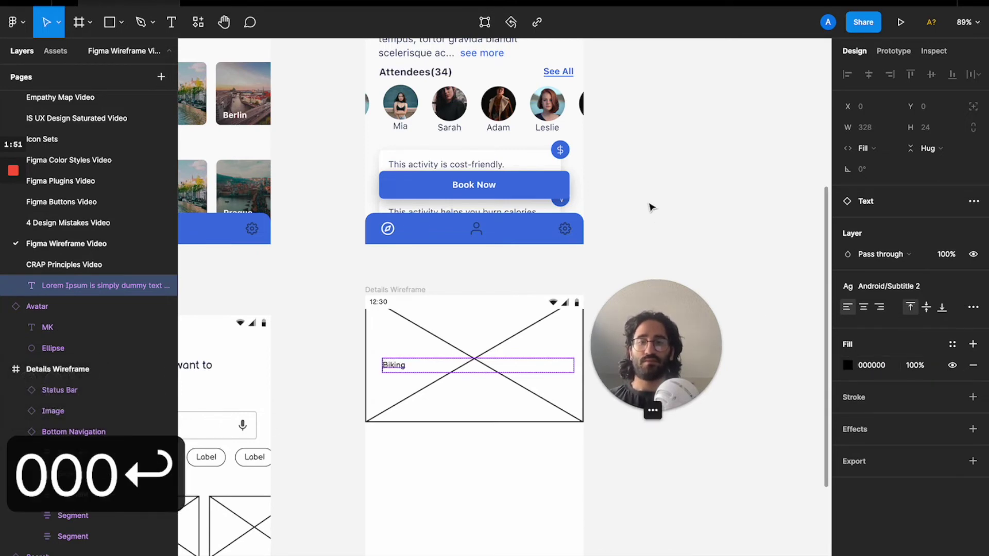
Turn on Heading for the Biking text at Y 586 and place a duplicate beneath it at about Y 617.
left_click(764, 263)
left_click(393, 365)
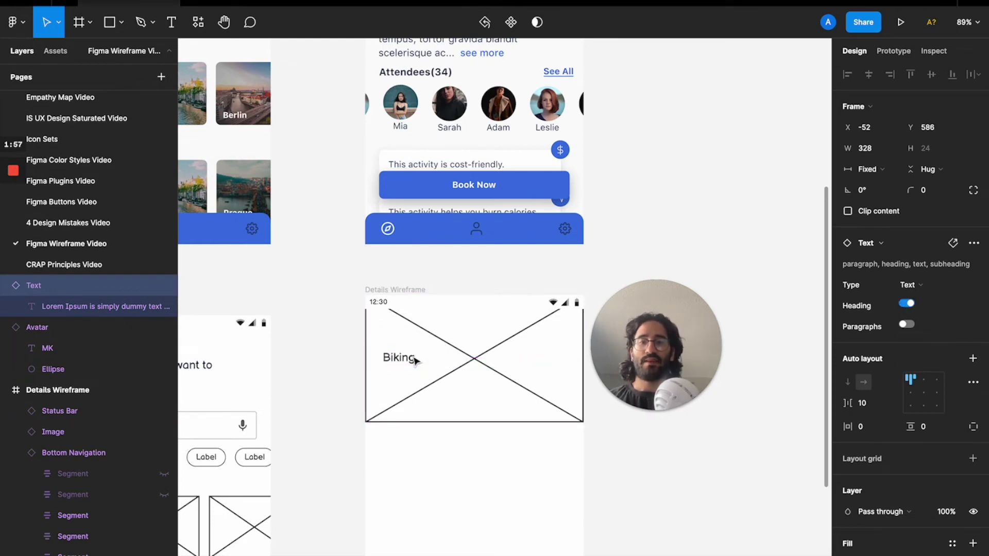
key("ctrl+d")
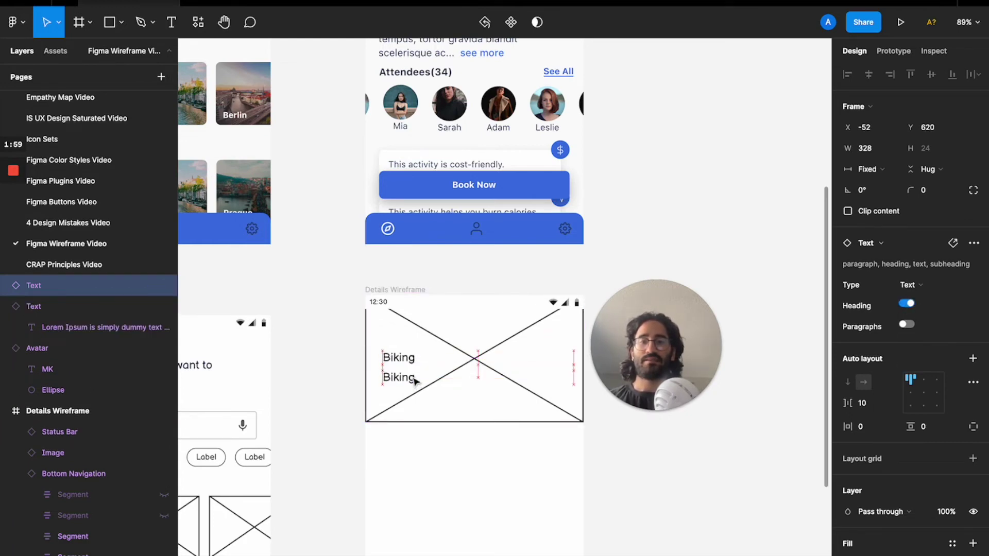
Replace the duplicate's text with the header description copied from the Details design and set its fill to 000000.
scroll(415, 375, "up", 8)
left_click(421, 230)
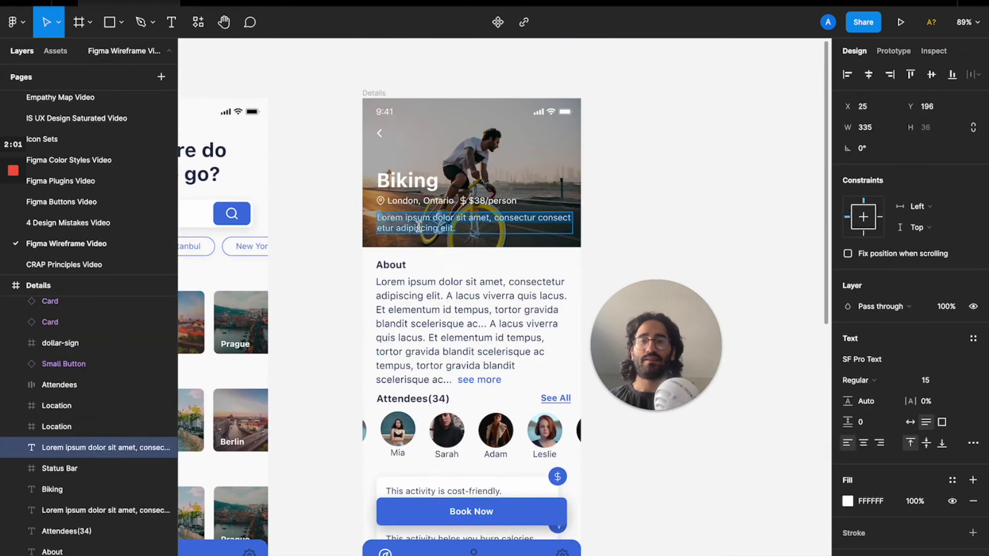
key("super+c")
scroll(419, 361, "down", 8)
left_click(419, 366)
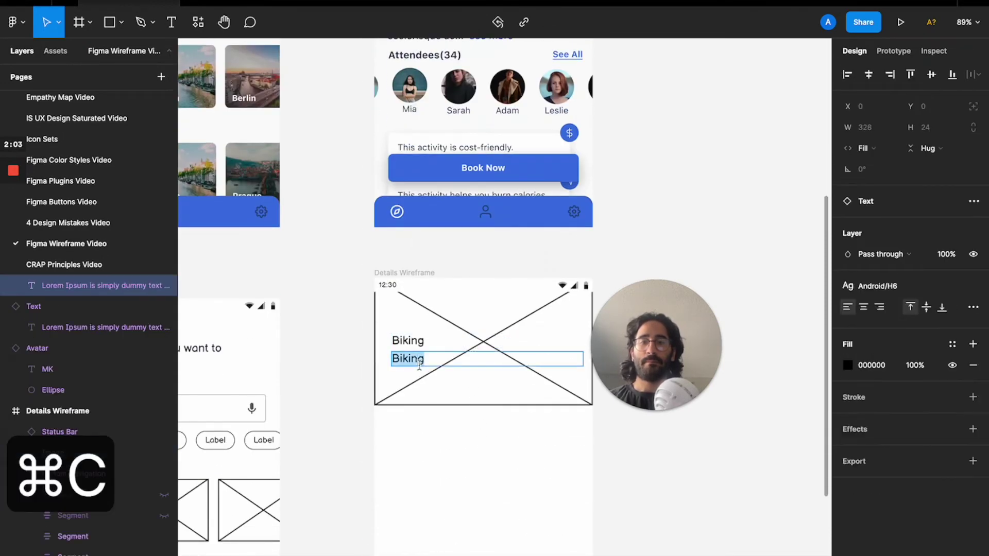
key("super+v")
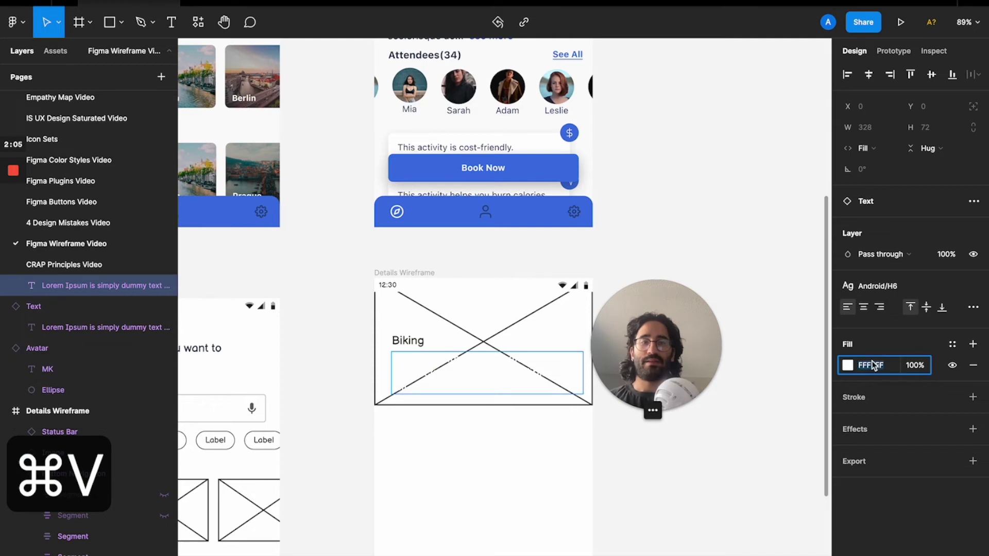
type("000")
key("Return")
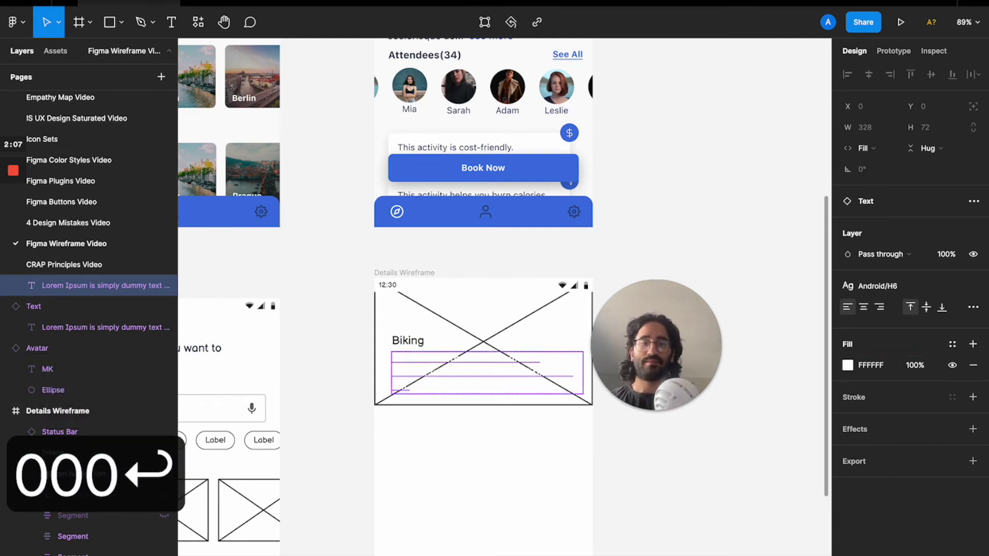
left_click(870, 365)
type("000")
key("Return")
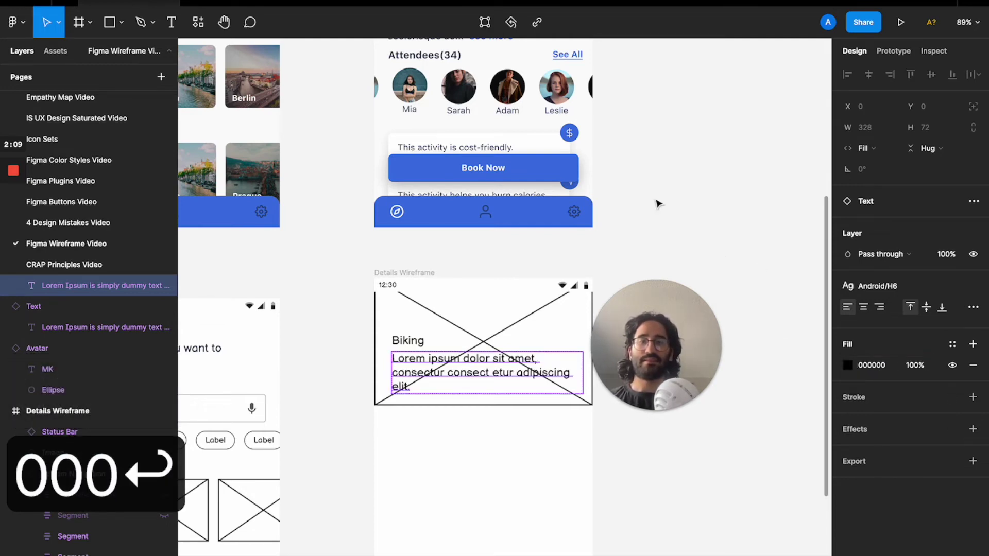
Turn off Heading for the description text under Biking.
left_click(686, 192)
scroll(687, 193, "down", 3)
scroll(687, 192, "up", 3)
left_click(515, 395)
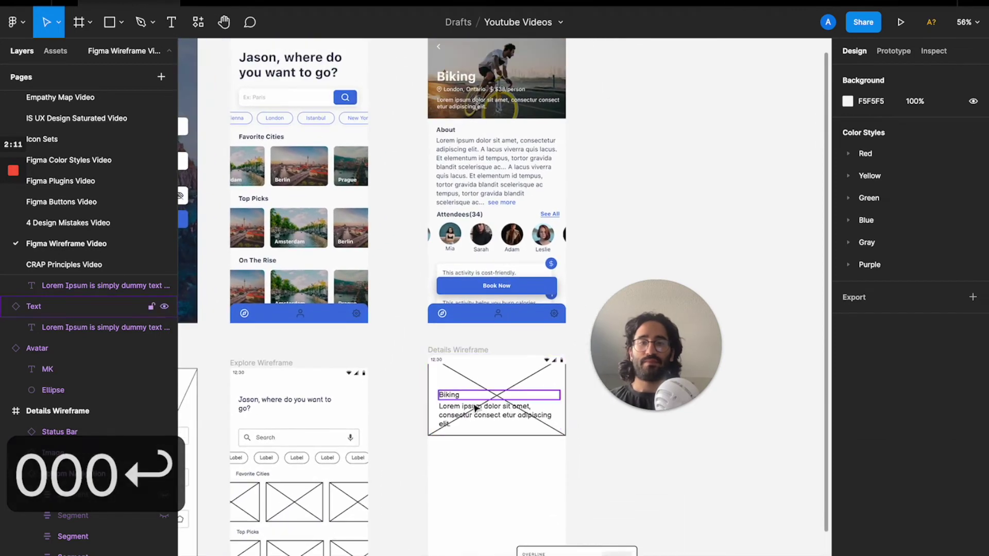
left_click(906, 303)
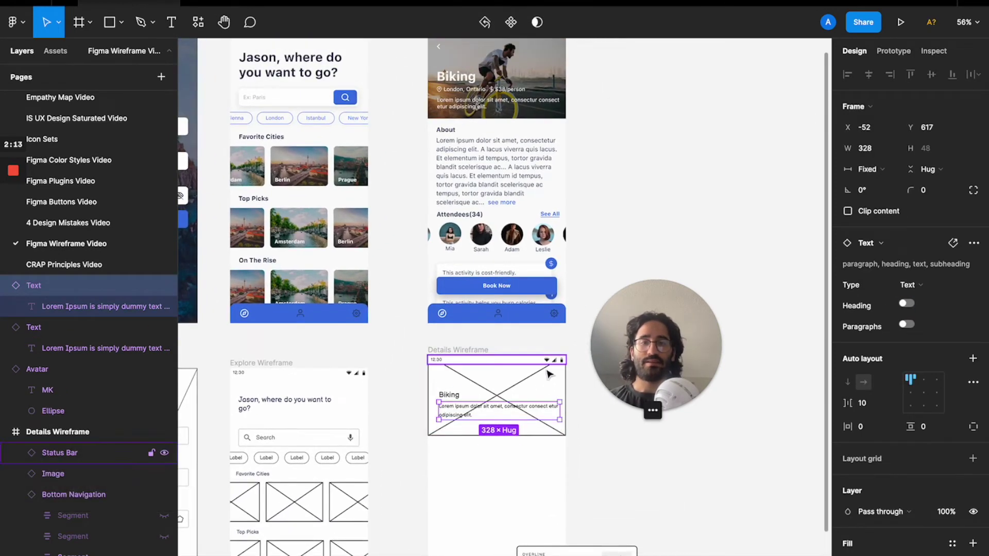
Shift the Biking heading and its description up on the header image, with the description at about Y 601.
scroll(481, 396, "up", 5)
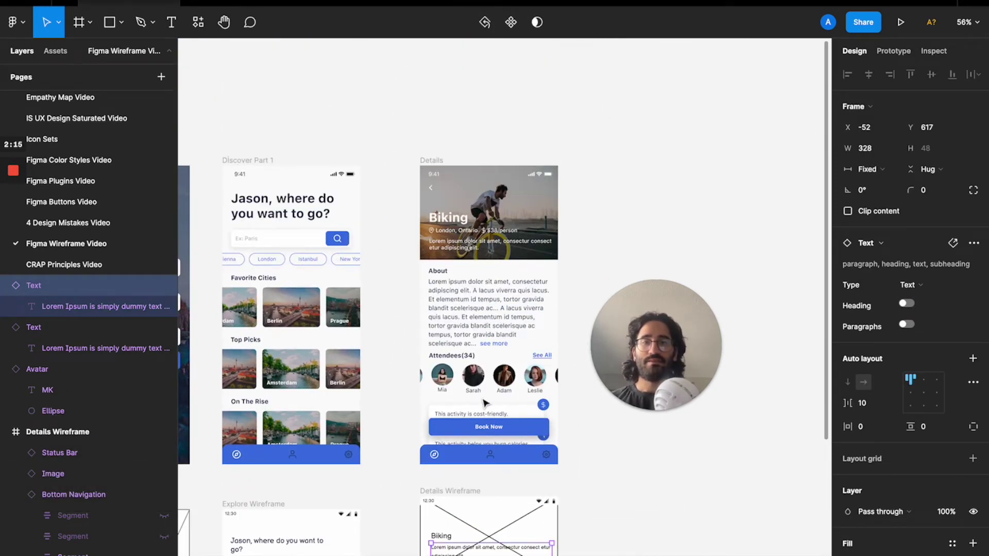
scroll(483, 402, "up", 5)
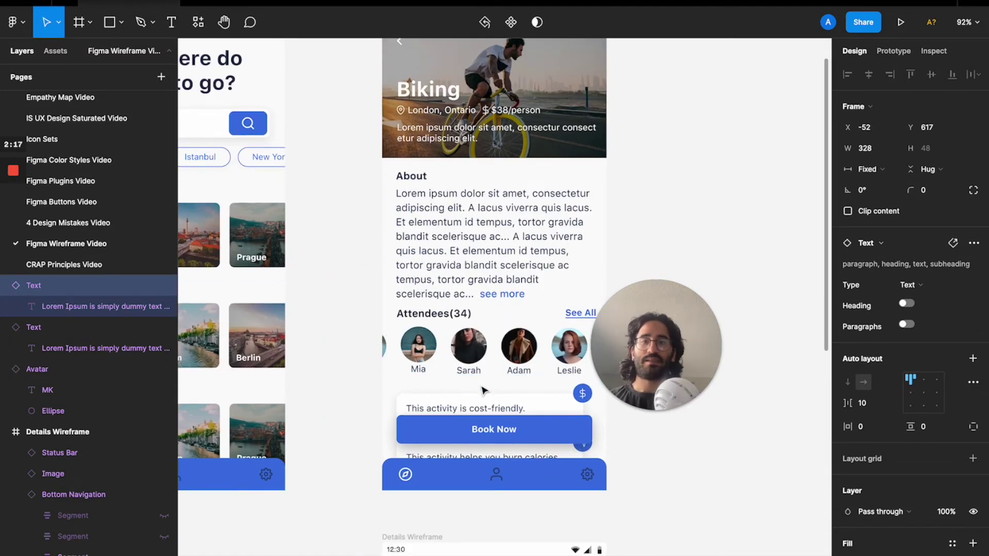
scroll(483, 390, "down", 9)
left_click(412, 333)
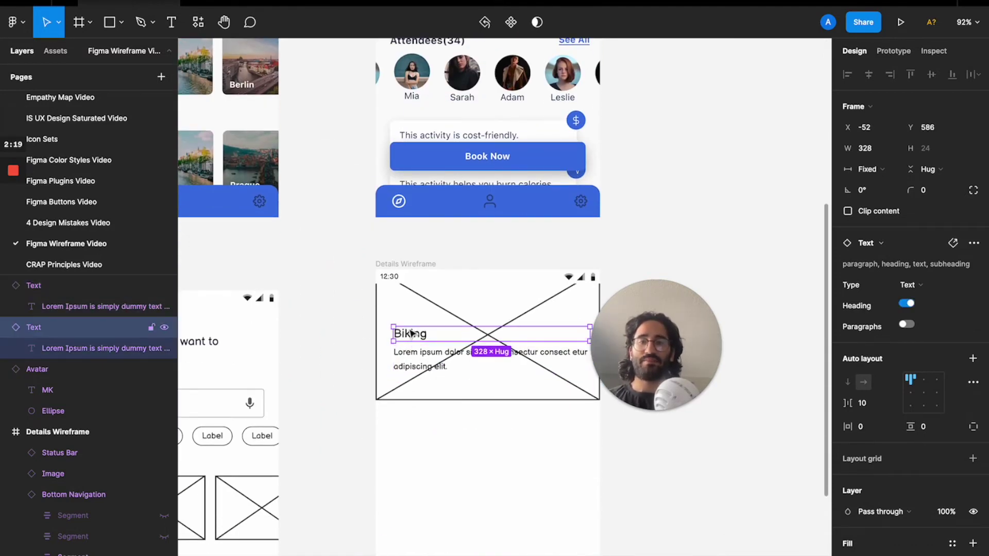
left_click(566, 350)
left_click_drag(602, 360, 726, 456)
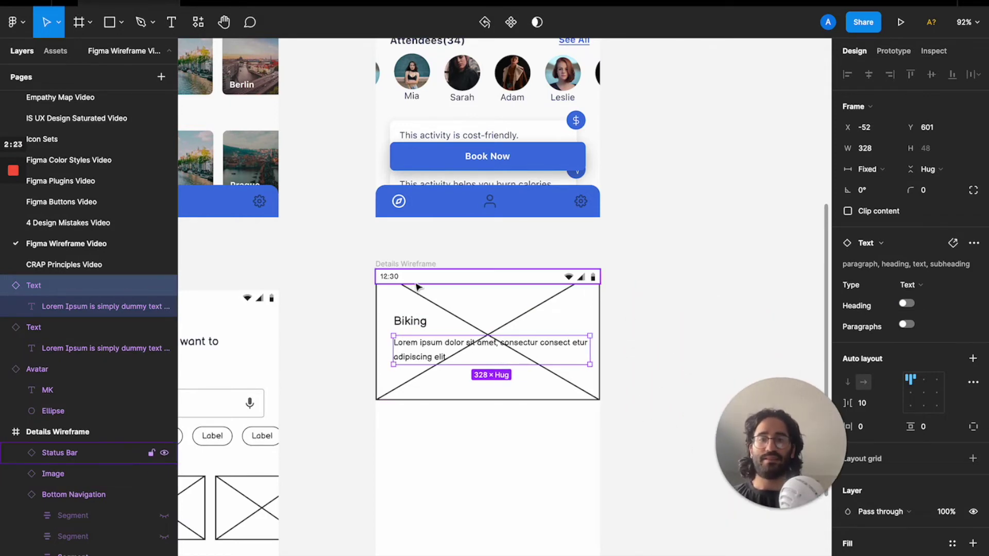
Search the Ink Wireframe plugin for "icon" and "image", and close the plugin.
left_click(418, 264)
key("super+slash")
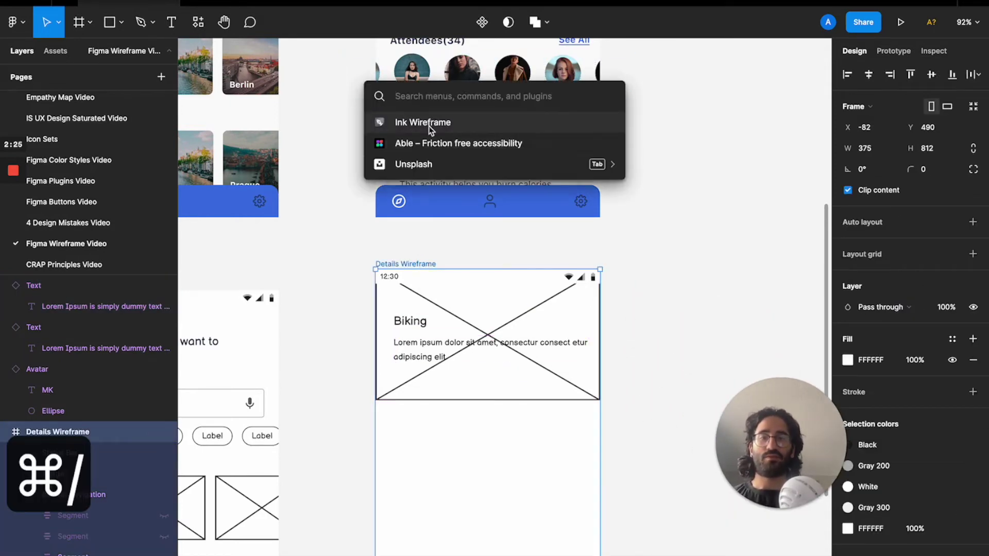
left_click(430, 123)
left_click(705, 102)
type("icon")
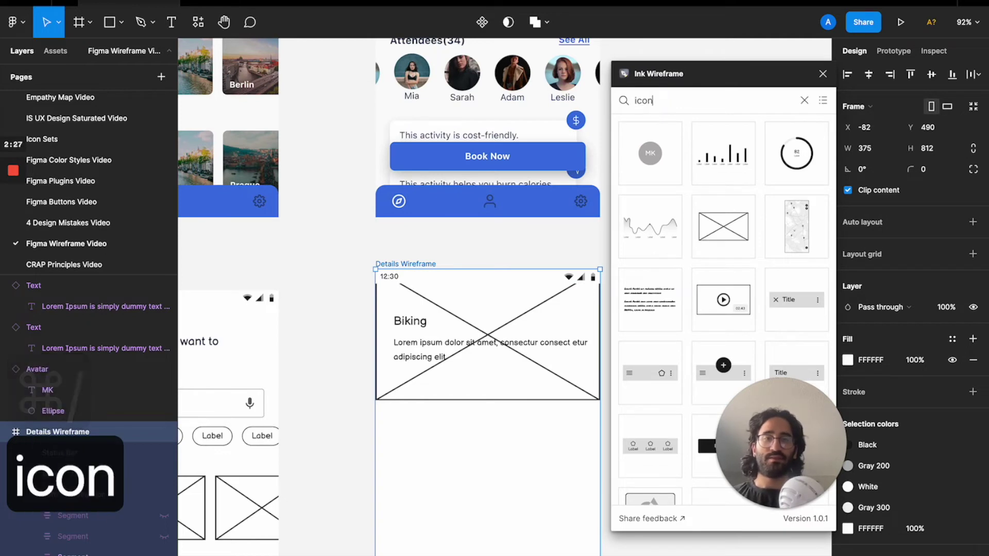
key("BackSpace")
key("BackSpace")
key("BackSpace")
key("BackSpace")
key("BackSpace")
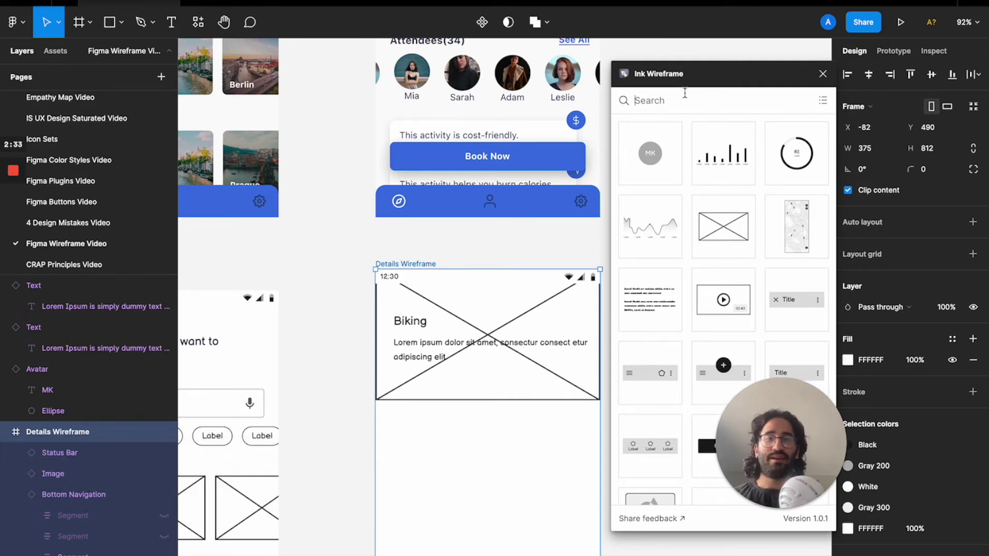
type("image")
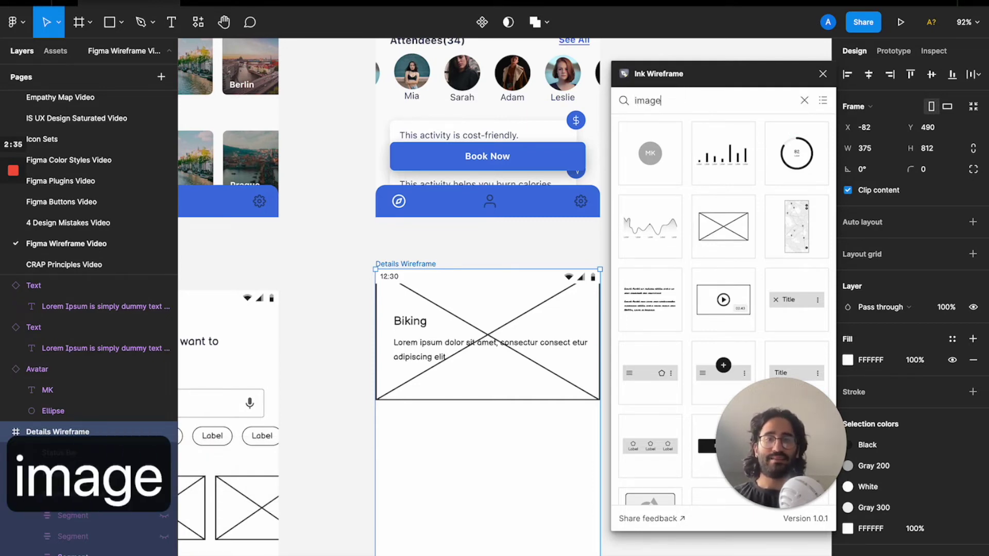
left_click(822, 74)
scroll(535, 312, "down", 2, "ctrl")
scroll(535, 312, "down", 6)
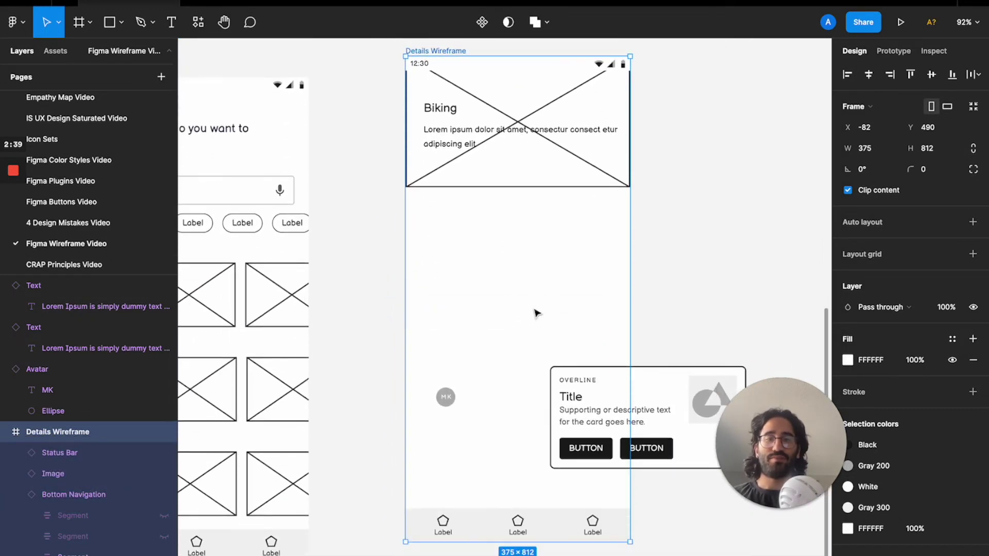
scroll(535, 312, "up", 7)
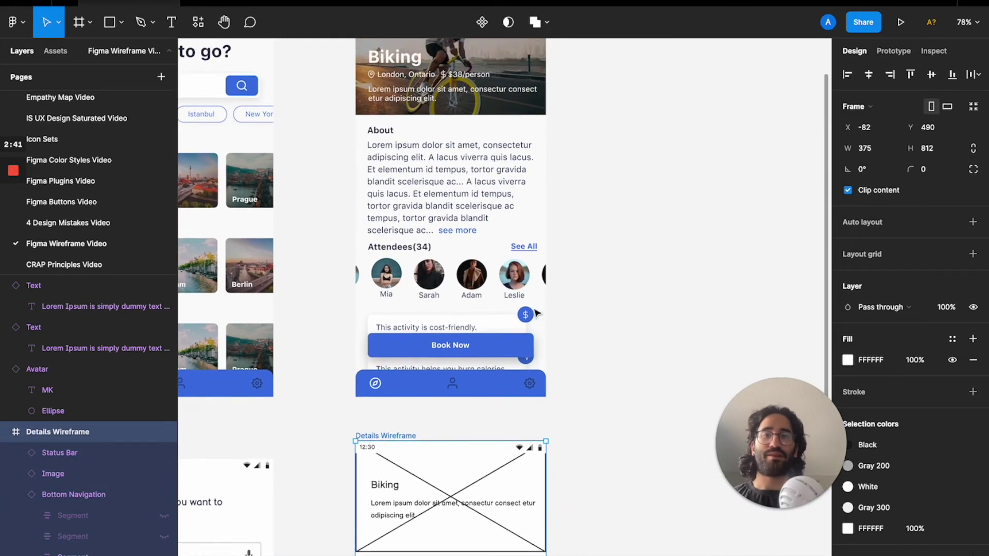
scroll(535, 312, "up", 5)
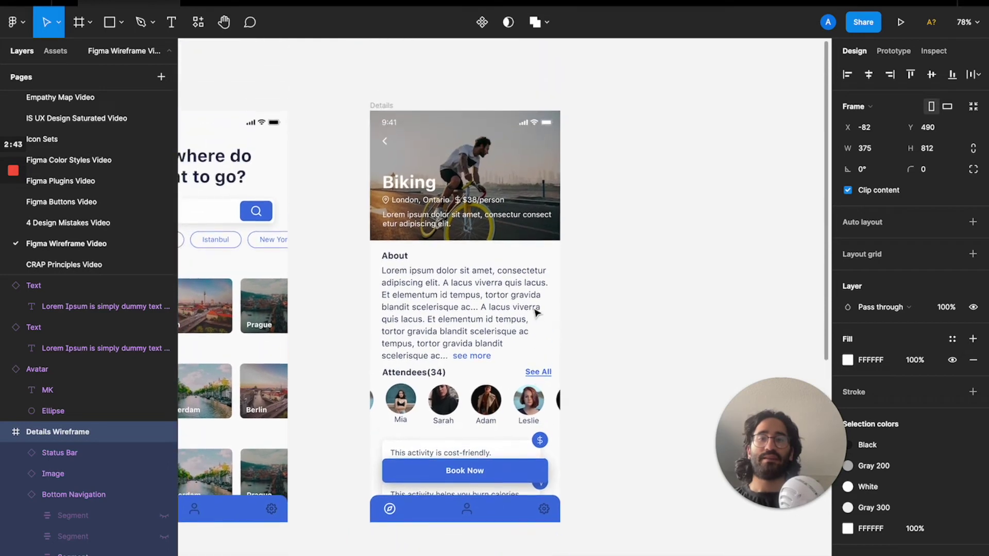
scroll(536, 312, "down", 10)
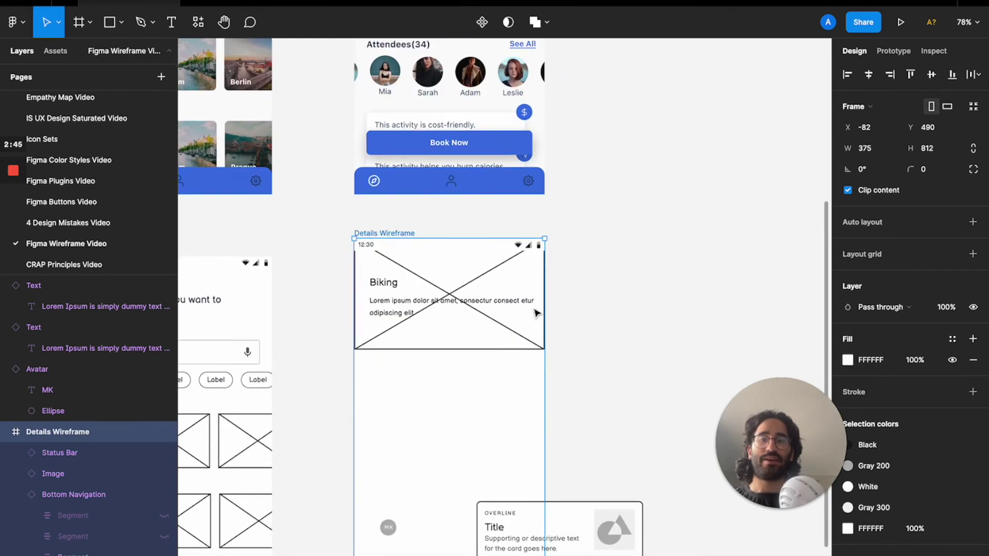
Duplicate the header description just below the header image and replace the copy's text with "About".
left_click(439, 307)
left_click_drag(439, 307, 435, 366, "alt")
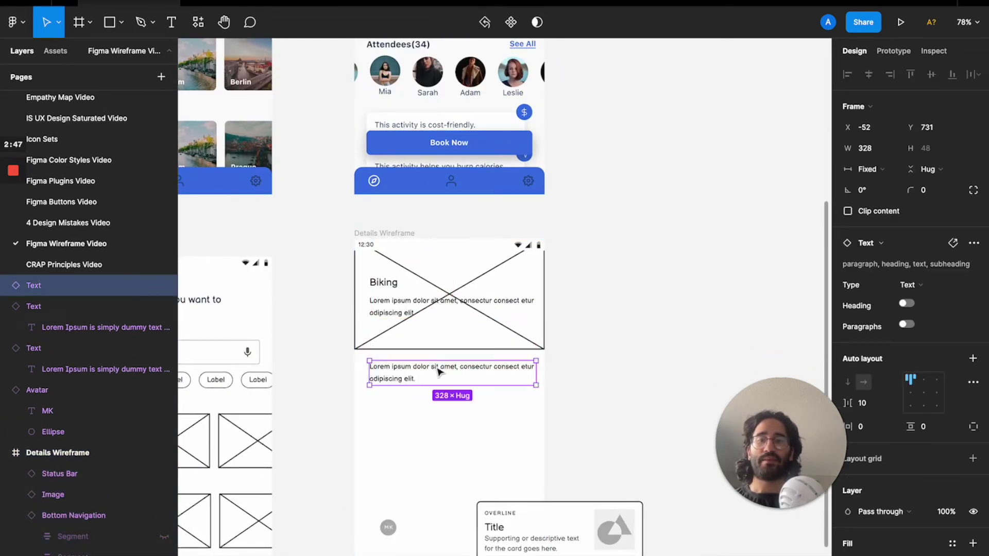
double_click(438, 371)
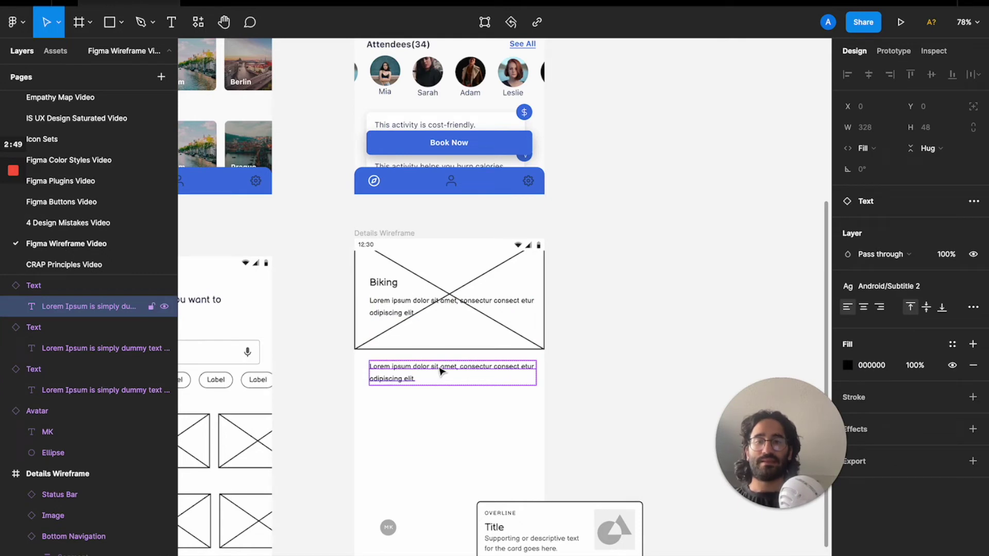
scroll(403, 371, "down", 1)
left_click_drag(402, 347, 399, 364)
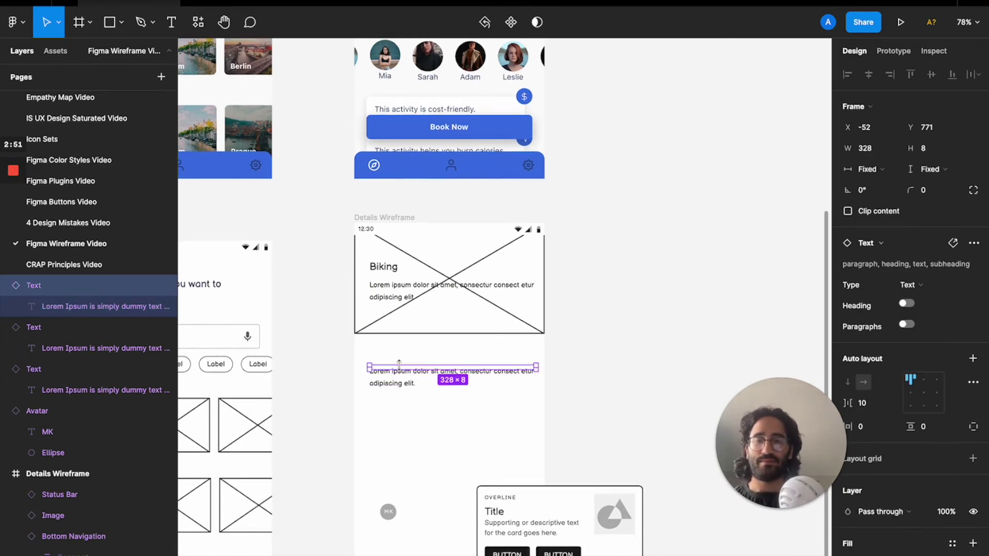
key("ctrl+z")
double_click(398, 363)
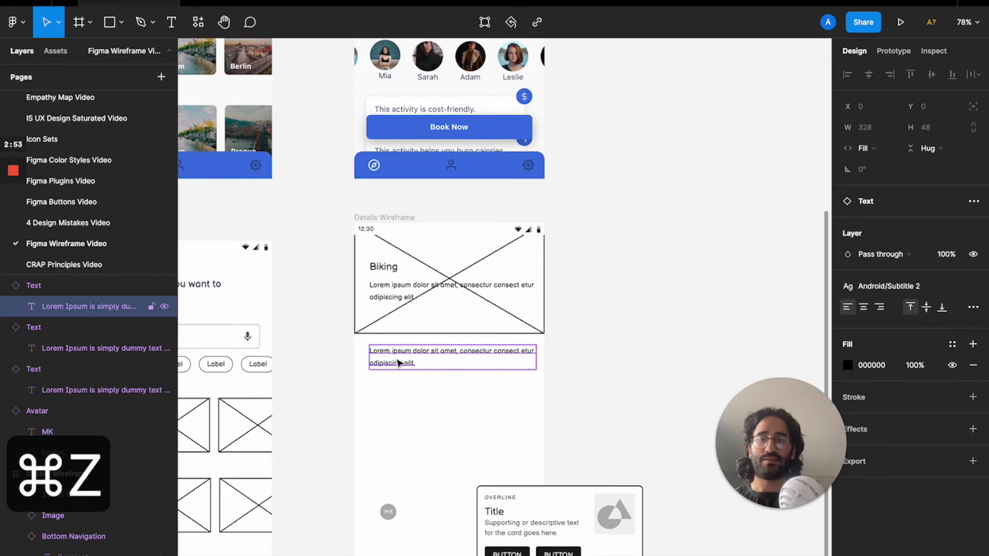
double_click(398, 357)
type("About")
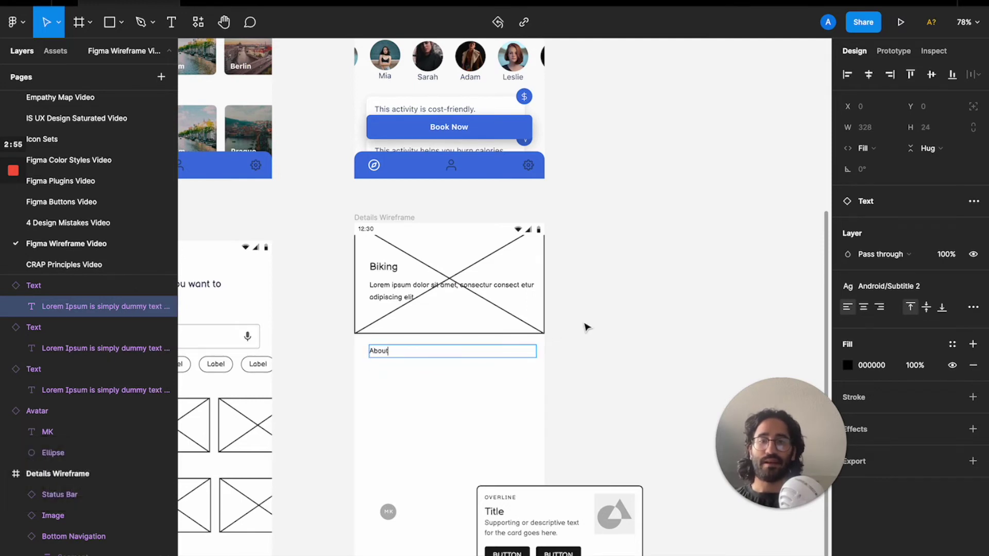
Duplicate the About text below itself at Y 787 and turn on Paragraphs for the copy.
scroll(587, 324, "up", 5)
scroll(587, 324, "down", 3)
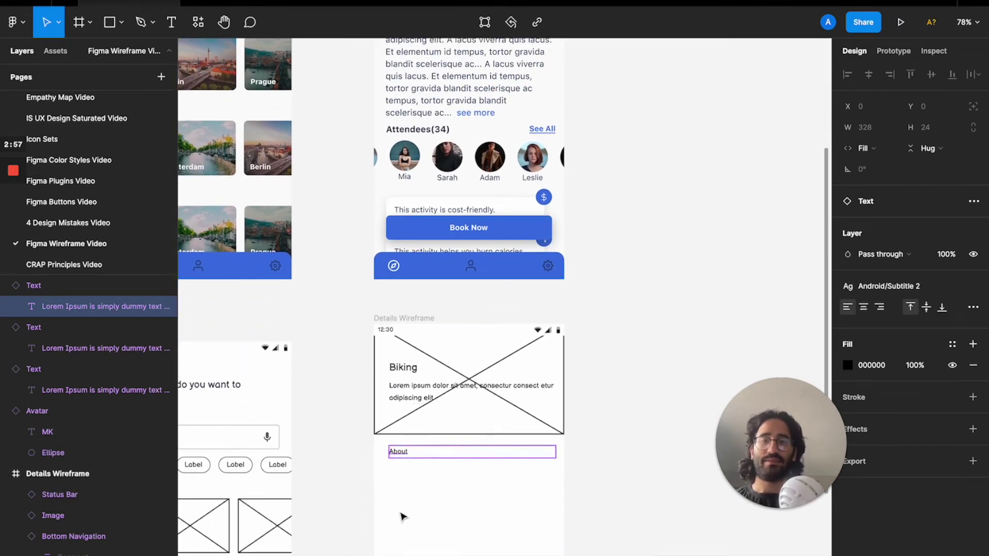
left_click(401, 516)
left_click(401, 451)
left_click_drag(402, 451, 403, 480)
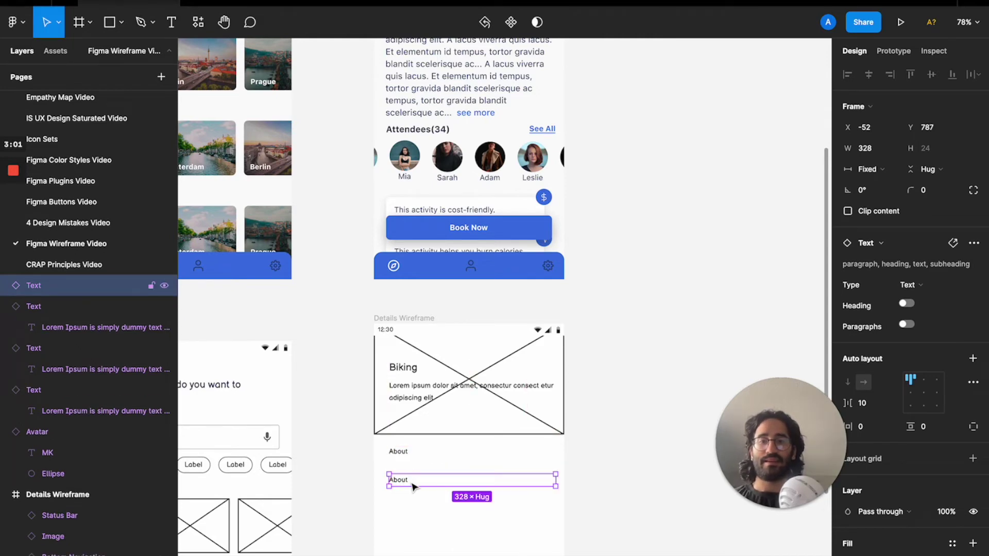
left_click(905, 324)
Shorten the dummy paragraphs under About so the text ends with "scrambled it to.".
scroll(549, 457, "down", 1)
scroll(549, 457, "down", 3)
double_click(464, 368)
key("Return")
key("Escape")
key("Escape")
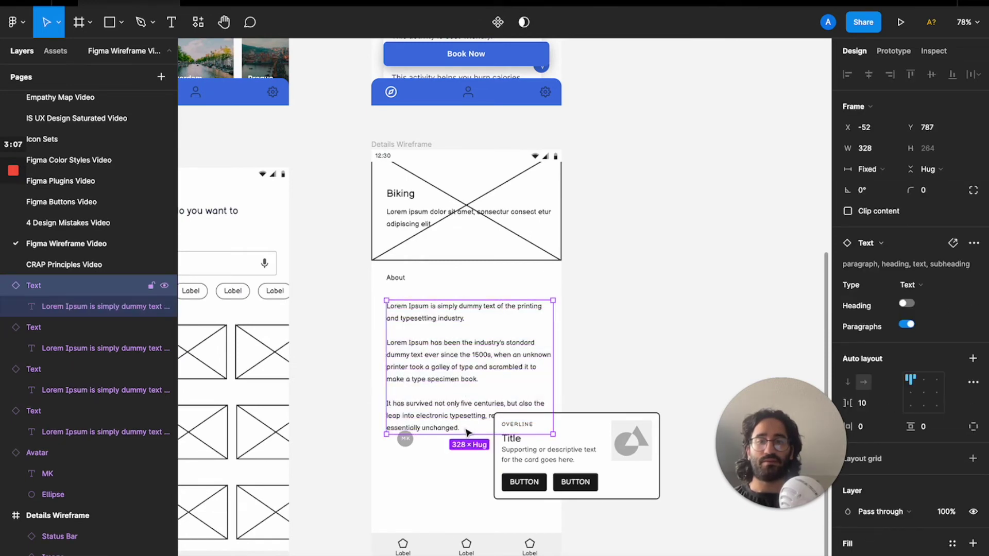
double_click(446, 428)
left_click_drag(461, 428, 389, 384)
key("BackSpace")
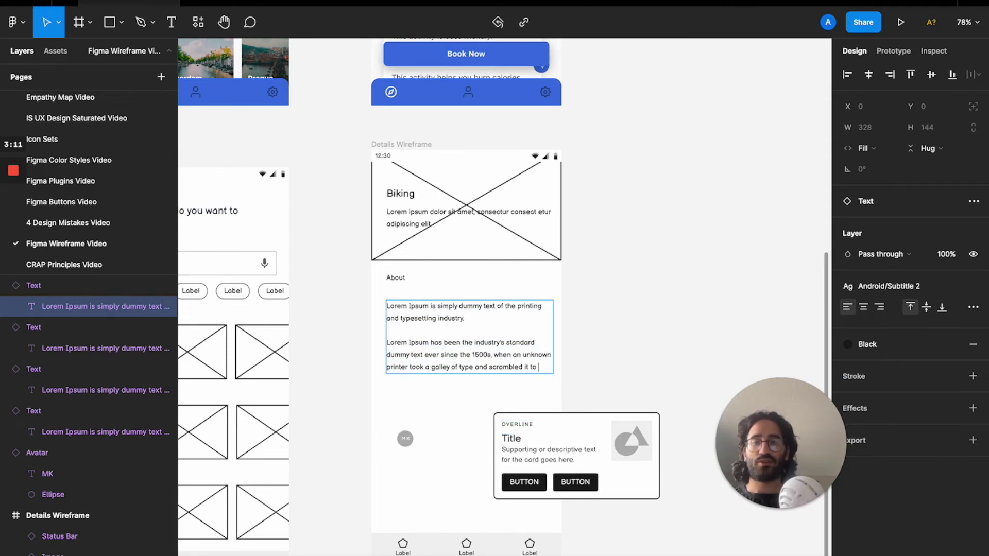
key("Escape")
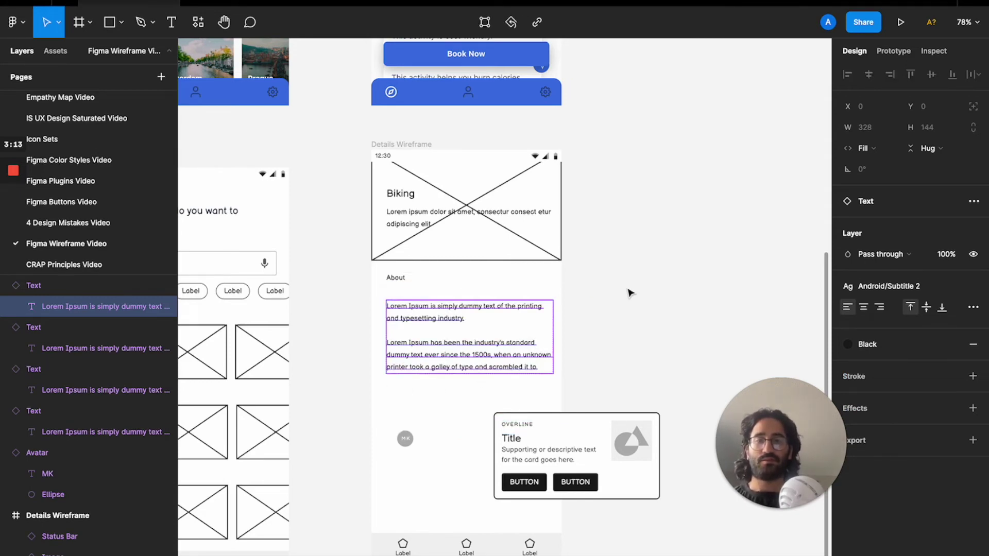
Move the paragraph text up closer beneath the About heading, to Y 767.
left_click_drag(481, 325, 474, 315)
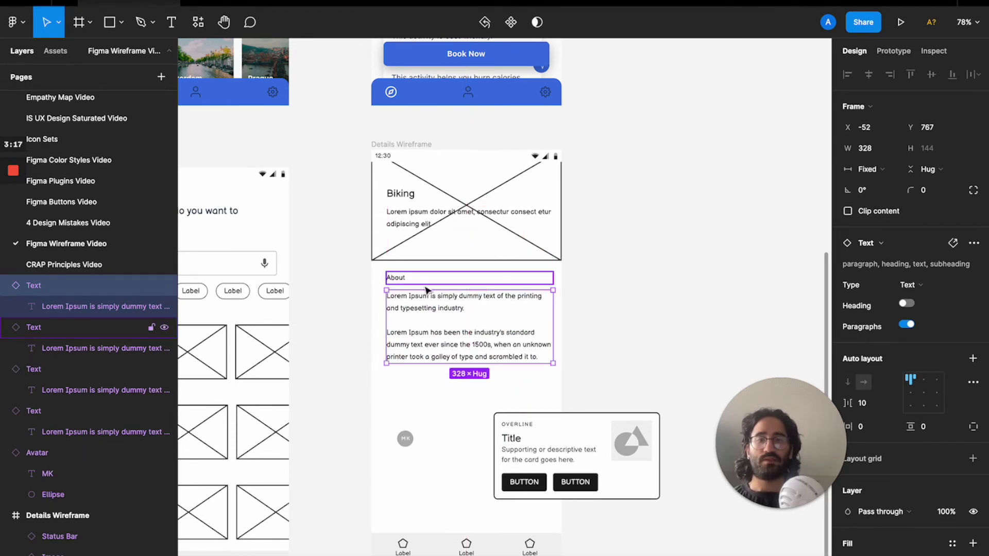
left_click(403, 280)
left_click(629, 255)
Set the avatar's size to X Large and place it below the paragraphs near the wireframe's left edge, at about X -62, Y 993.
scroll(629, 256, "up", 10)
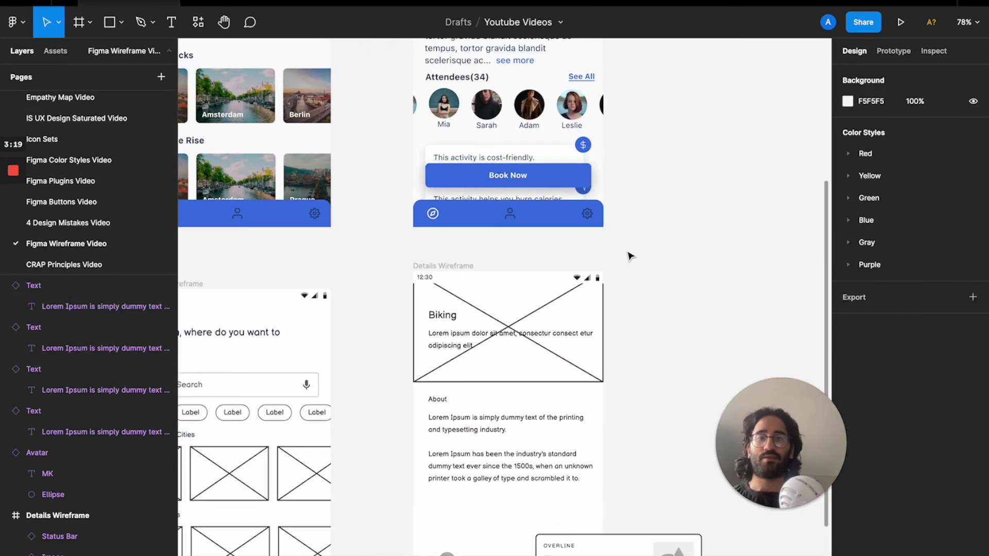
scroll(629, 256, "down", 1)
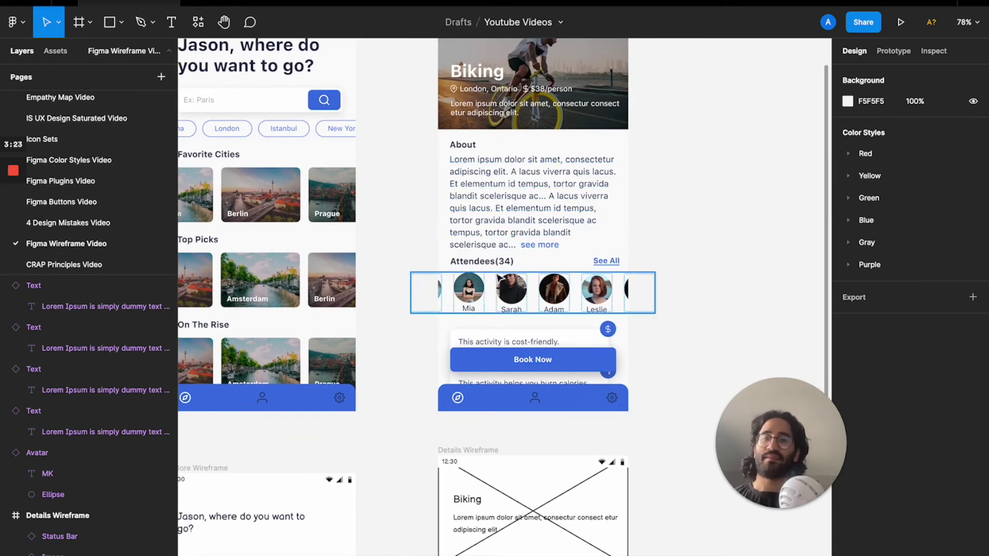
scroll(502, 281, "down", 10)
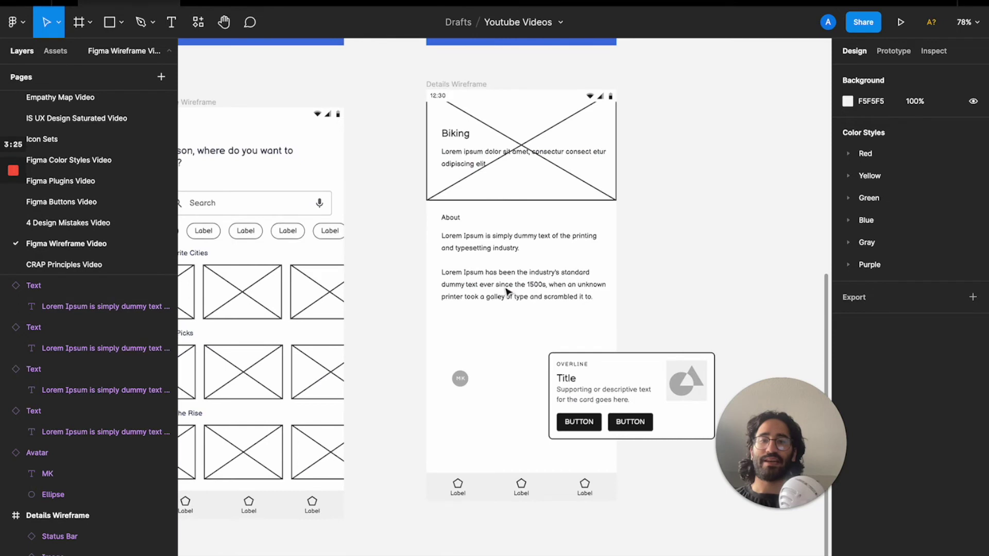
left_click(460, 379)
left_click(923, 265)
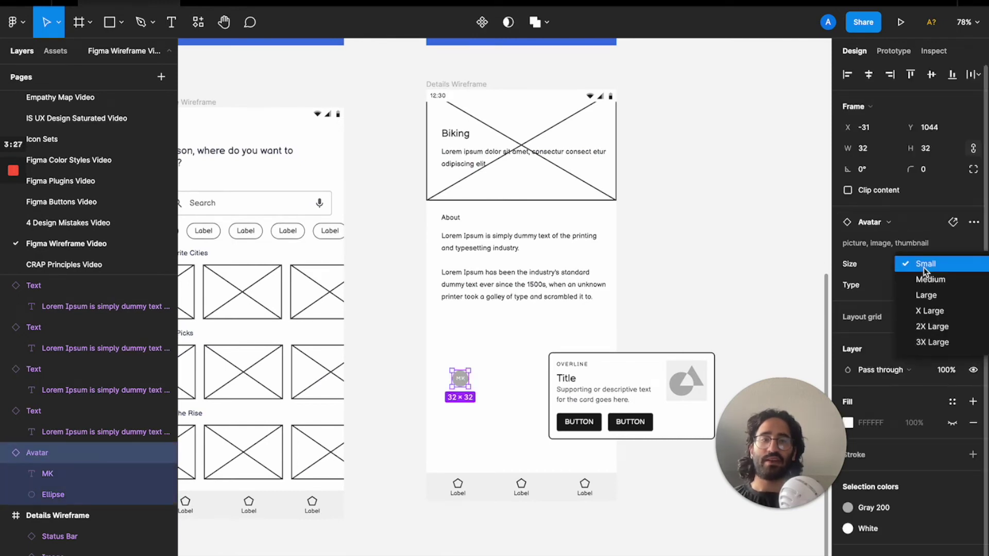
left_click(931, 299)
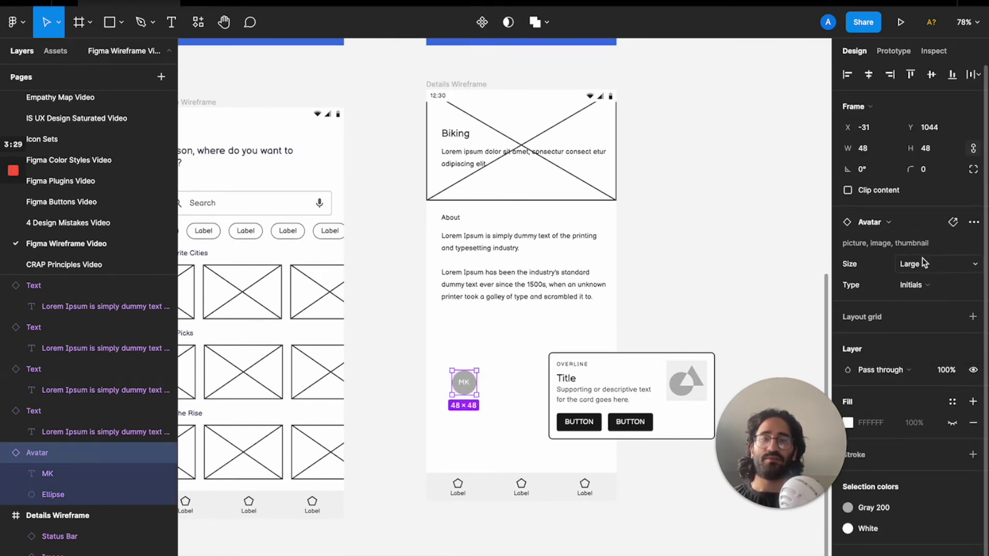
left_click(921, 264)
left_click(927, 279)
left_click_drag(463, 394, 448, 366)
Move the small card out of the avatar row's way, to about X 276, Y 1079.
scroll(438, 370, "up", 4)
scroll(438, 370, "right", 1)
scroll(448, 367, "up", 1)
scroll(447, 367, "down", 4)
scroll(448, 368, "left", 1)
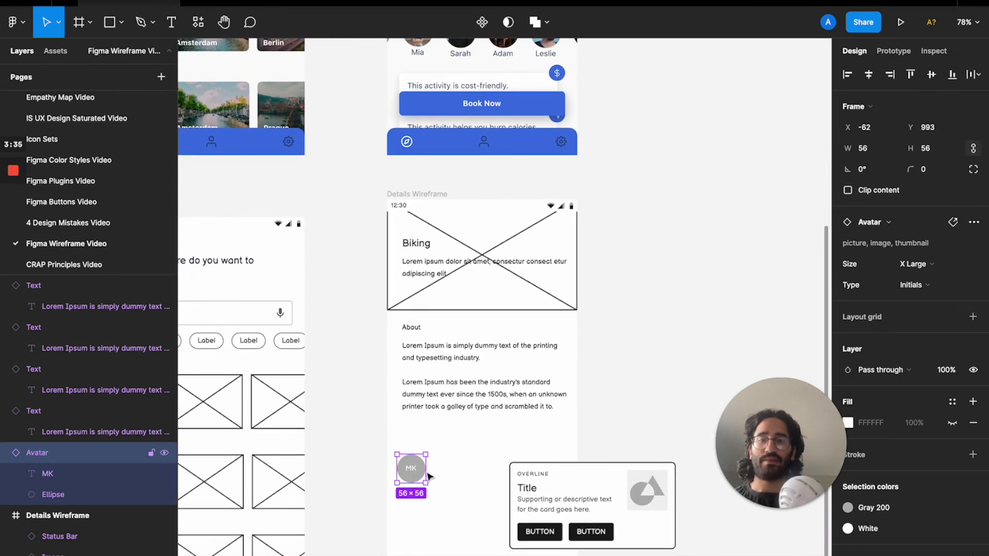
left_click(554, 479)
left_click_drag(554, 479, 613, 515)
Duplicate the avatar horizontally at even spacing to make a row of five.
left_click(412, 470)
left_click_drag(412, 469, 495, 473)
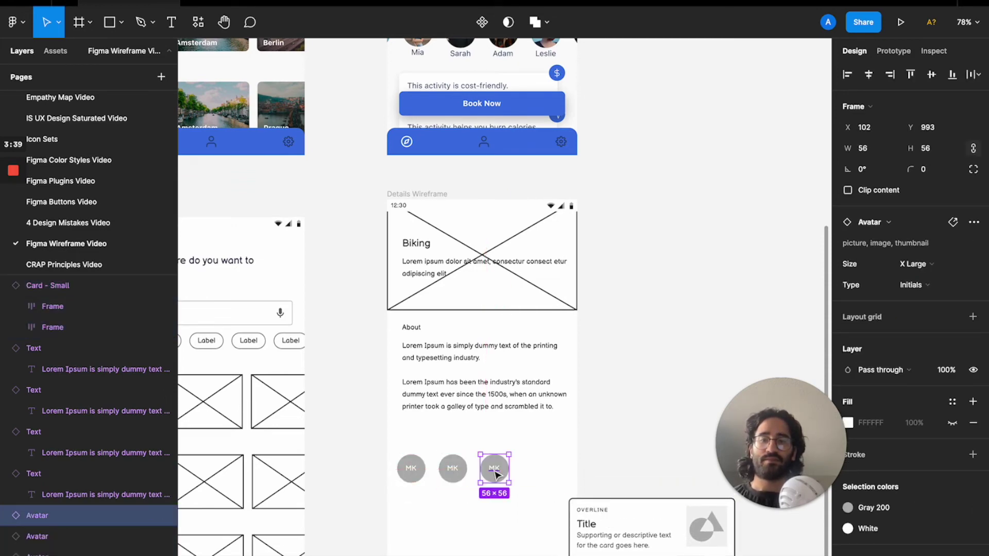
key("ctrl+d")
key("ctrl+d")
Frame the five avatars together, apply horizontal auto layout with 16 spacing, and shift the row to X -68.
left_click(545, 471, "shift")
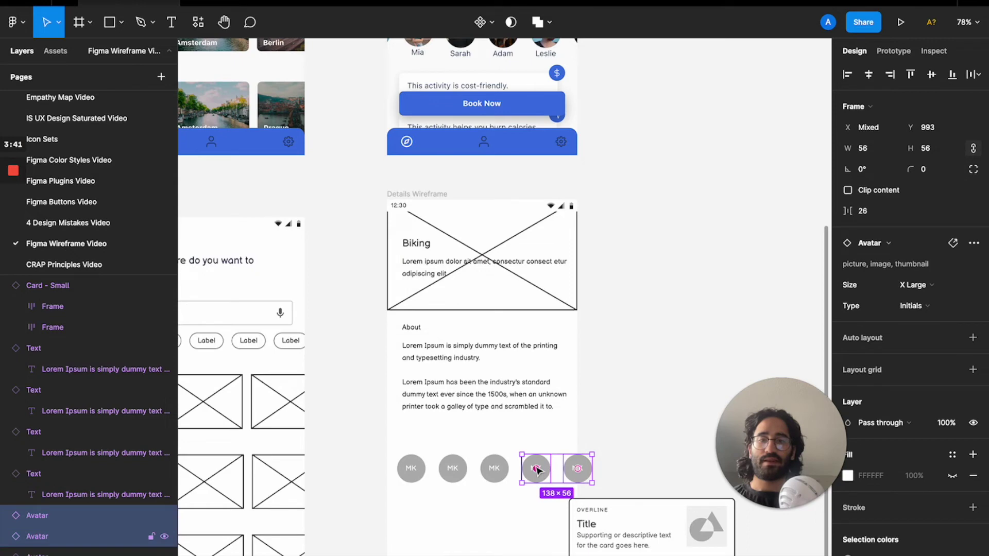
left_click(483, 471, "shift")
left_click(423, 478, "shift")
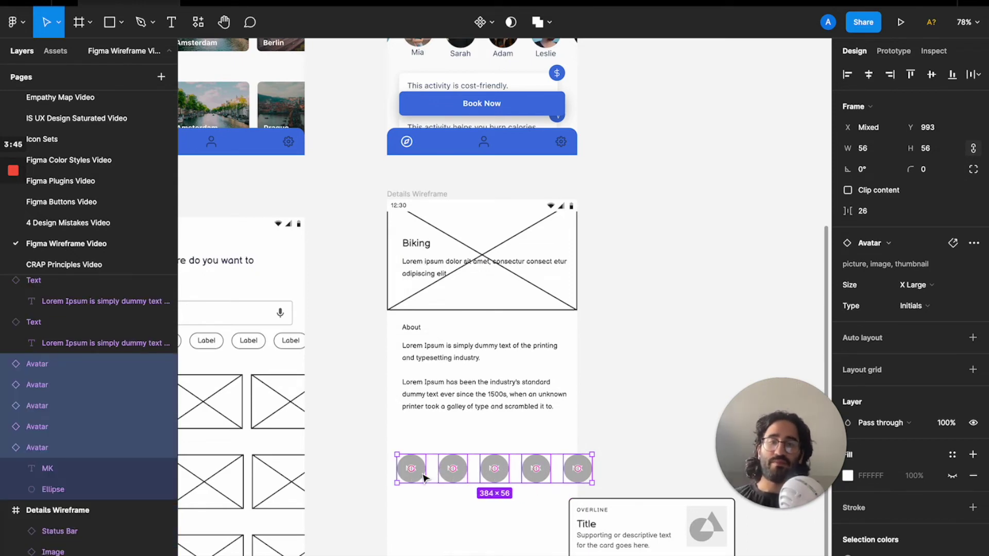
key("ctrl+alt+g")
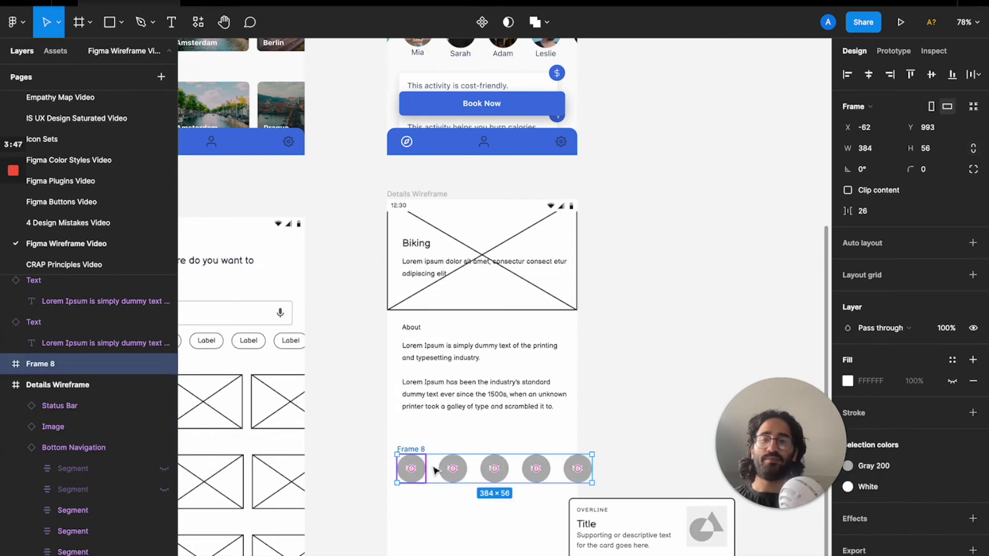
left_click(971, 243)
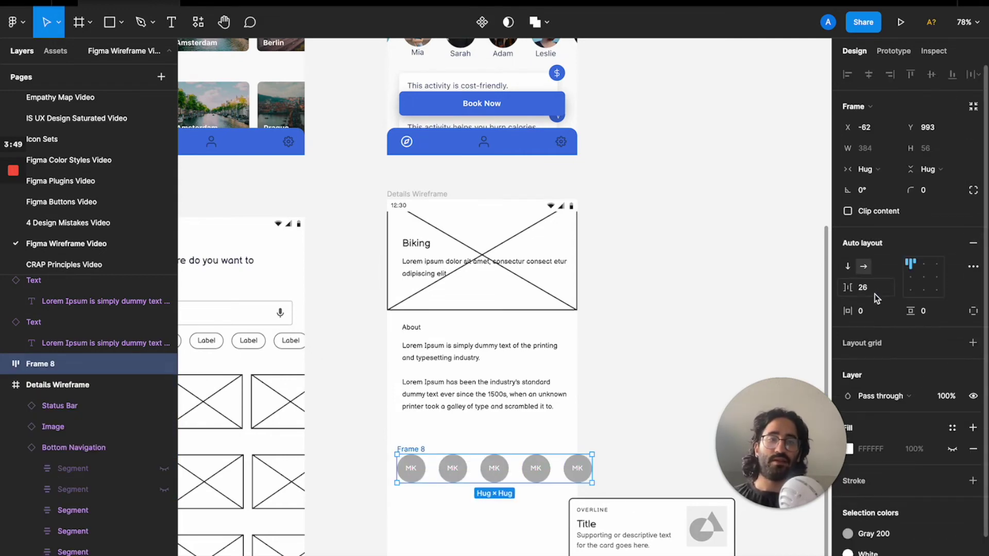
type("16")
key("Return")
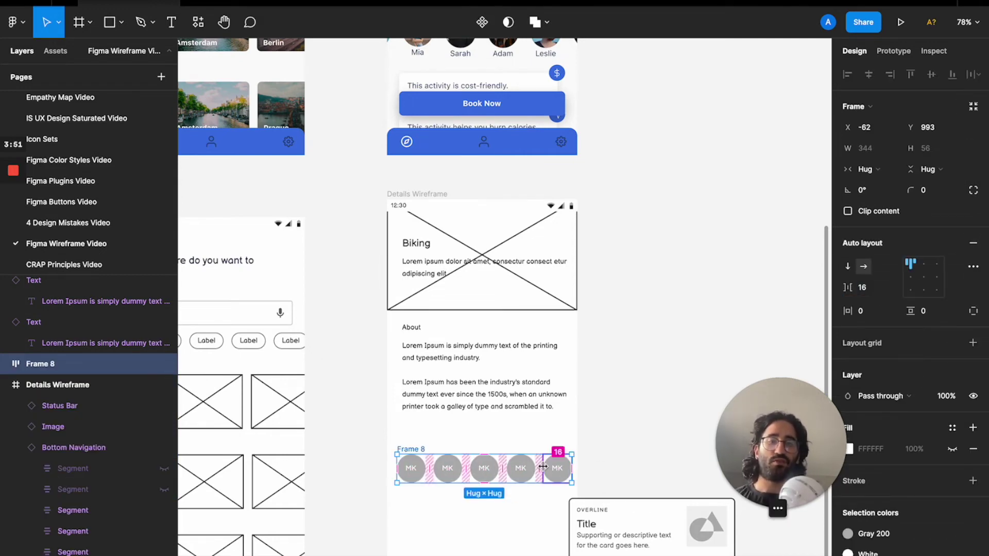
left_click_drag(490, 471, 486, 470)
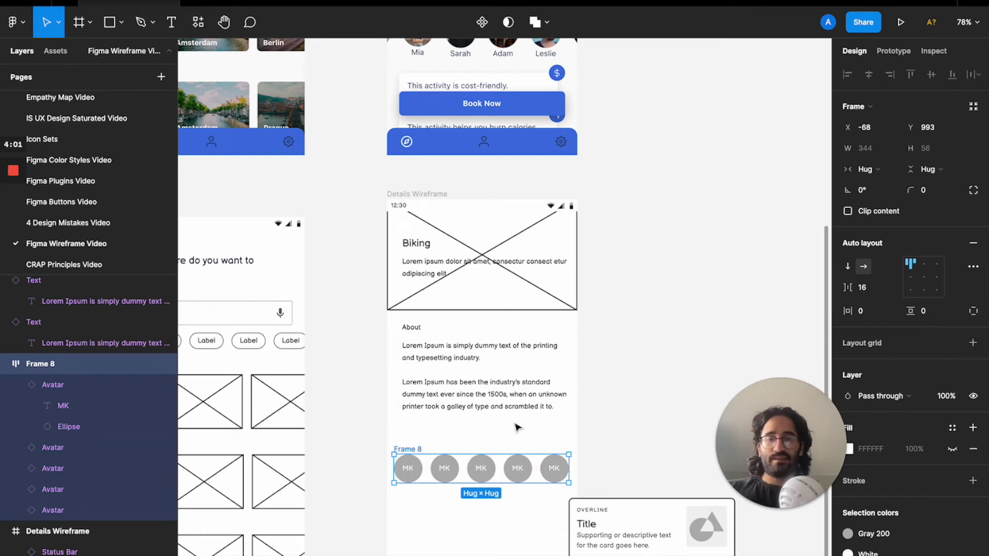
left_click(442, 466)
left_click(432, 431)
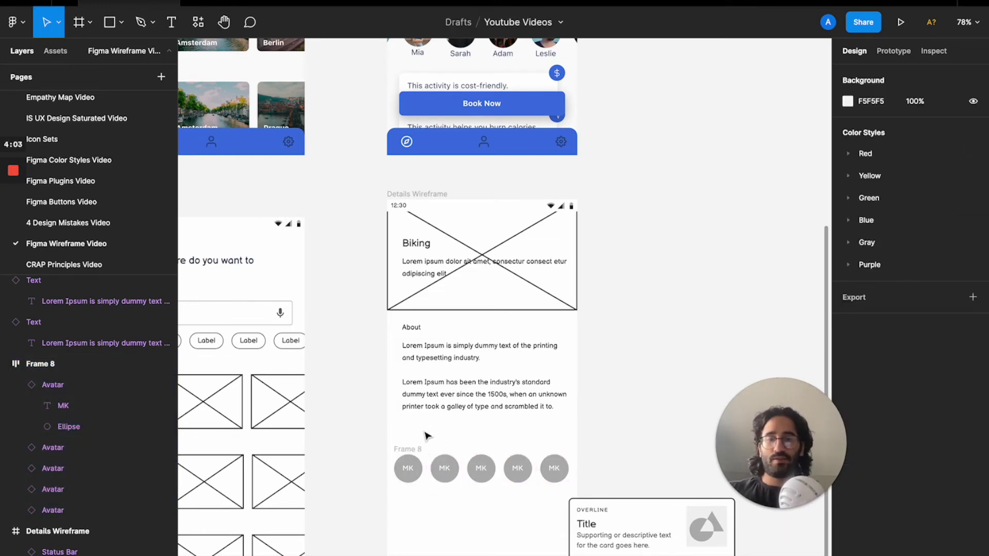
Duplicate the About heading between the paragraphs and the avatar row, and change its text to "Attendees".
key("t")
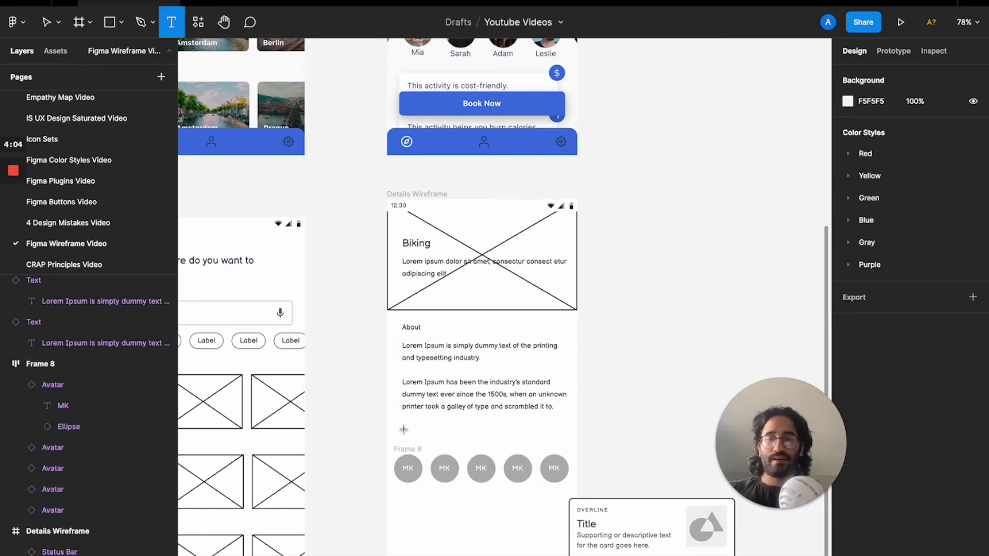
key("v")
left_click(415, 327)
left_click_drag(415, 327, 417, 427)
double_click(417, 426)
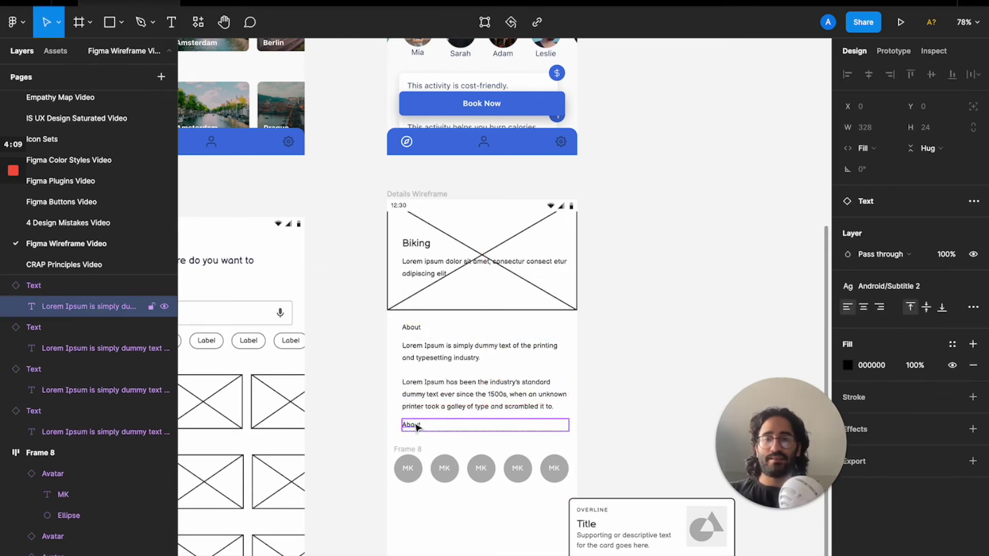
double_click(417, 427)
type("Attendees")
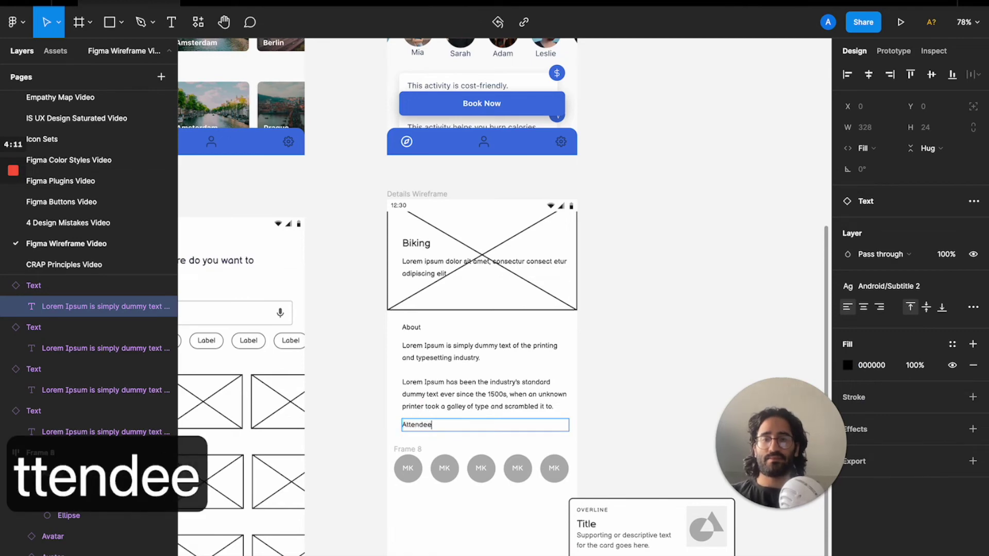
left_click(621, 392)
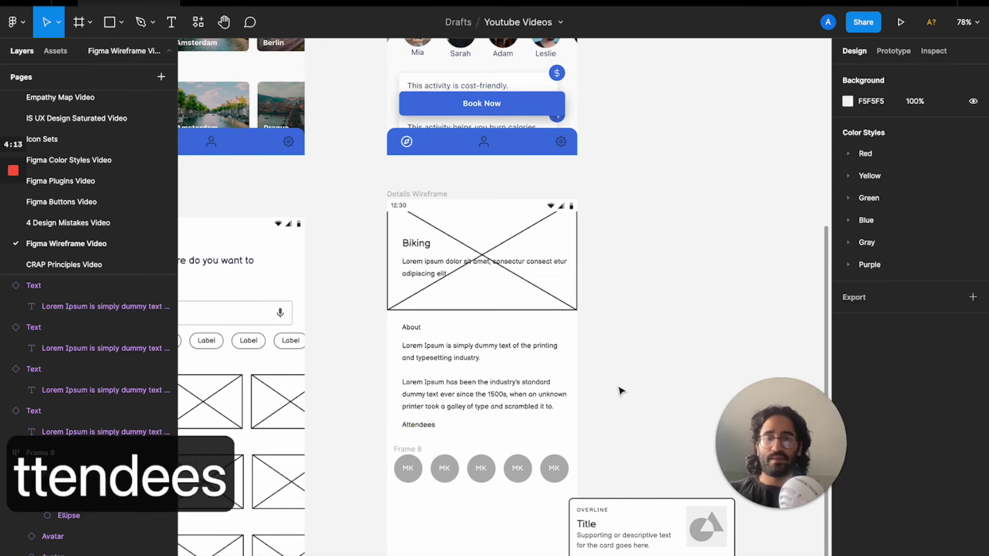
Compare the wireframe's avatar row and small card with the attendees and activity sections of the Details design.
left_click(479, 466)
scroll(579, 373, "up", 3)
scroll(583, 370, "down", 5)
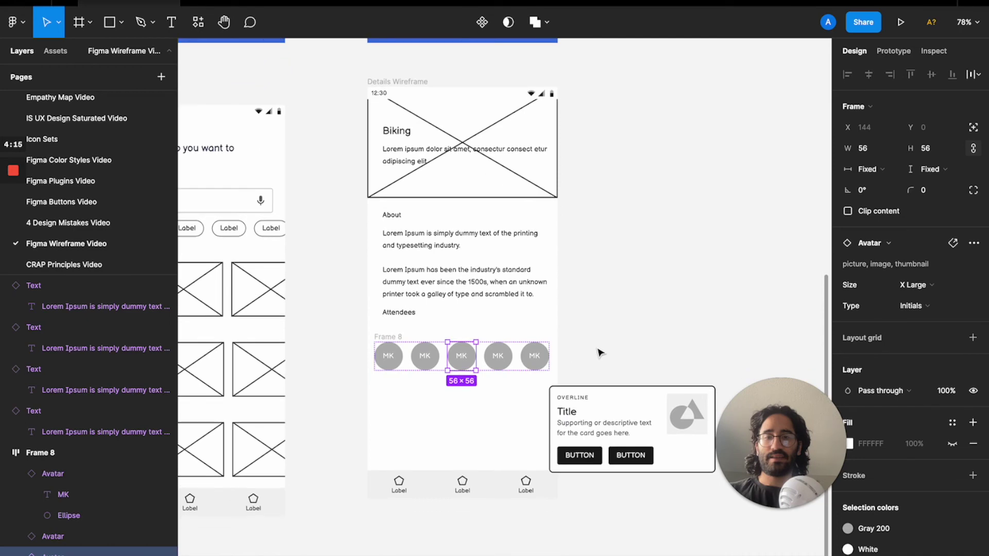
left_click(625, 325)
scroll(640, 397, "down", 2)
left_click(628, 403)
scroll(625, 405, "up", 1)
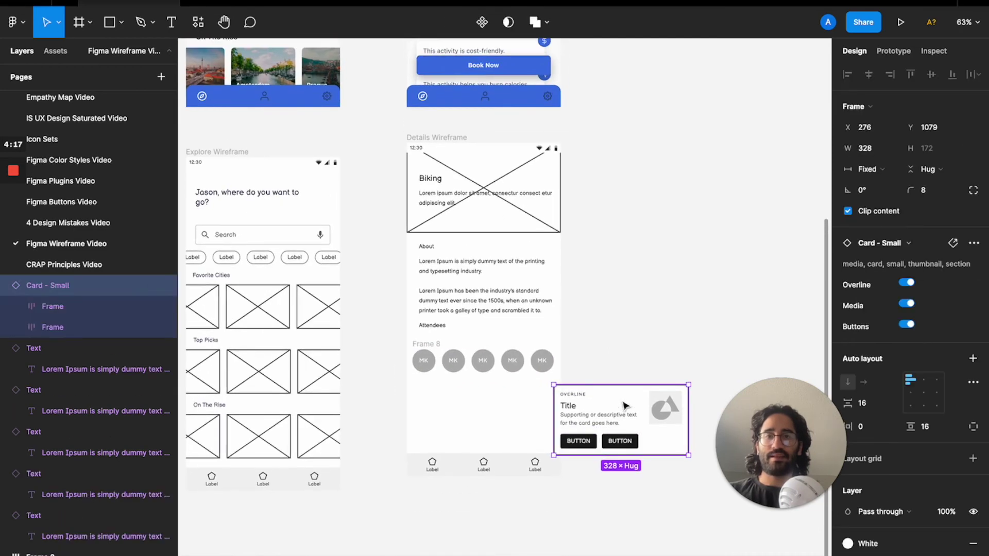
scroll(625, 407, "up", 3)
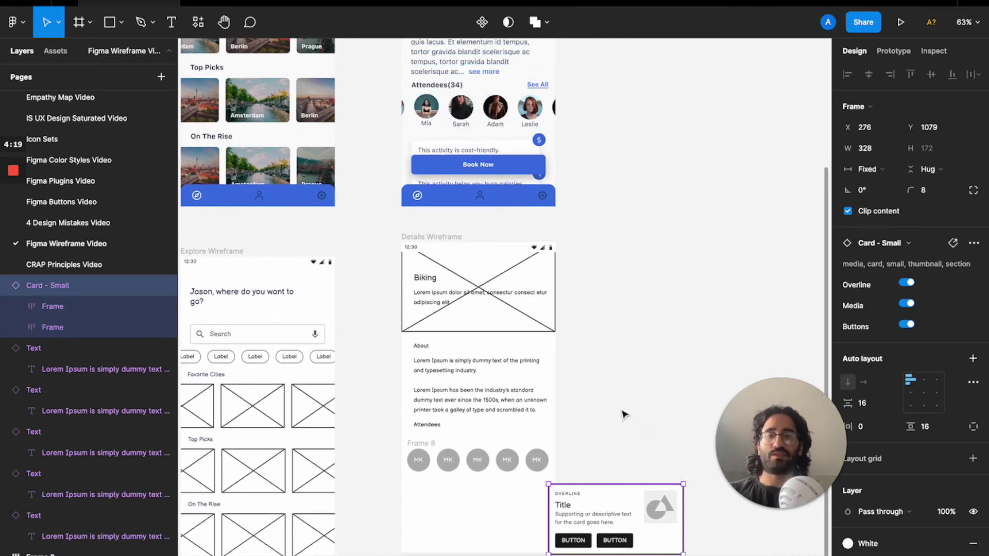
left_click(470, 462)
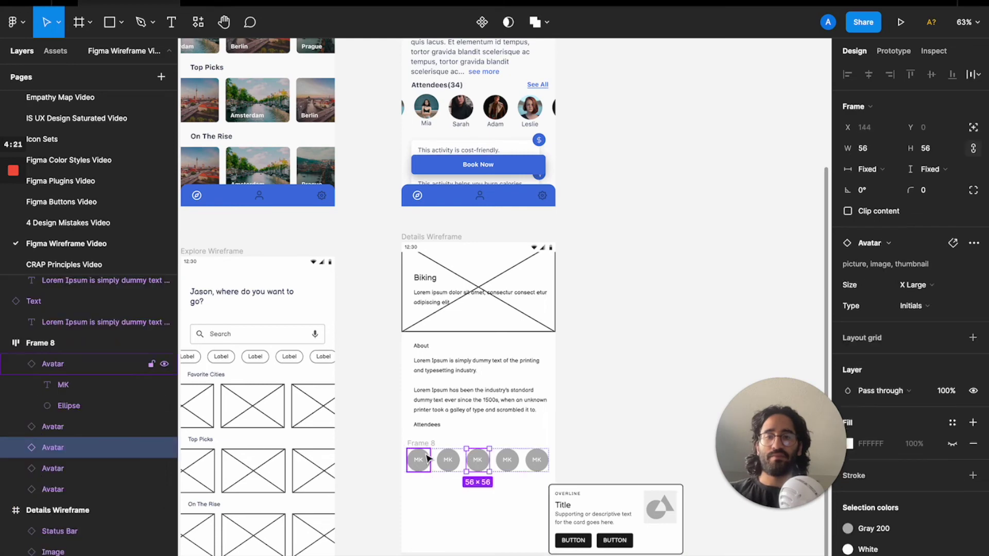
Move the Attendees heading slightly down, closer to the avatar row and aligned nearer its left edge.
left_click(426, 448)
left_click_drag(436, 427, 435, 437)
left_click(434, 440)
left_click(435, 431, "shift")
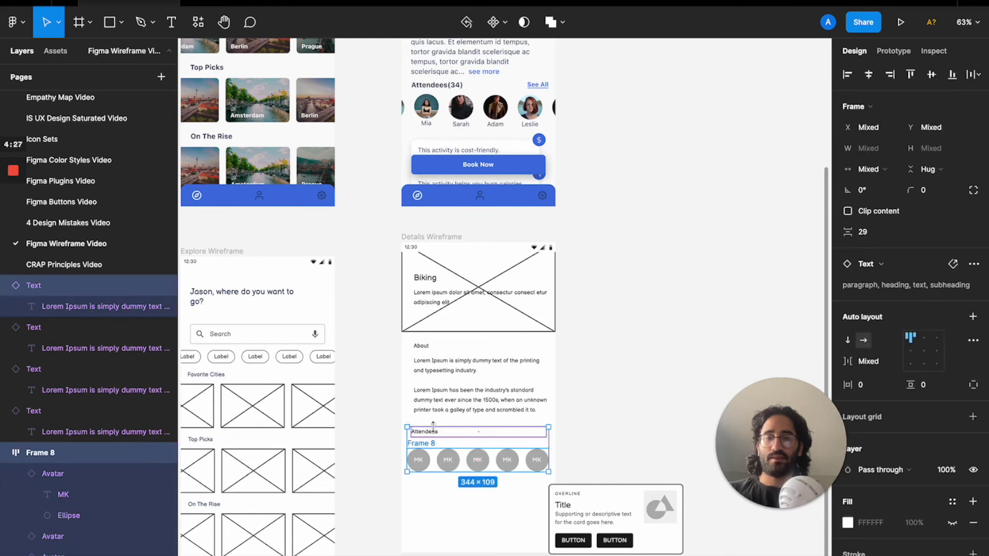
left_click(611, 389)
Turn off the buttons, media and overline on the small card beside the Details Wireframe.
left_click(601, 519)
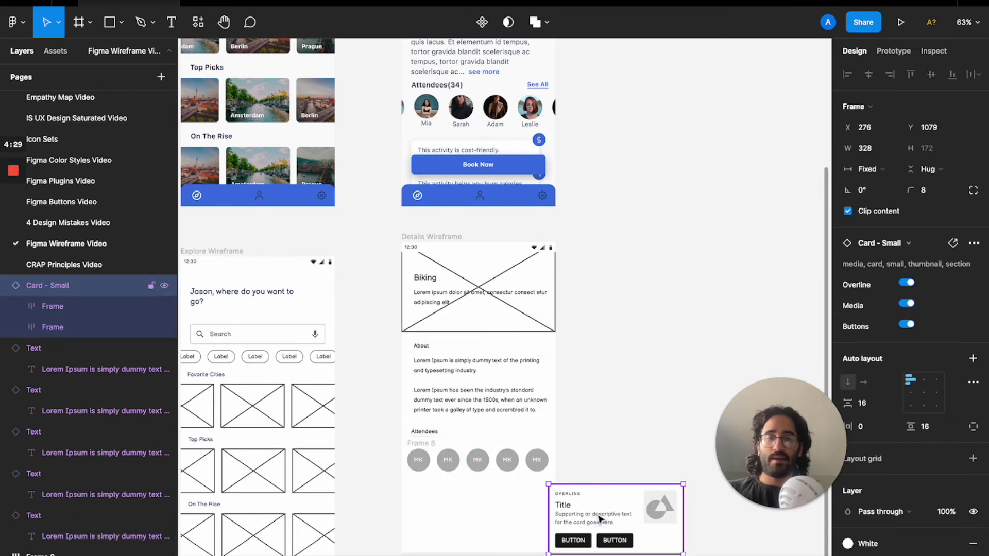
left_click(907, 324)
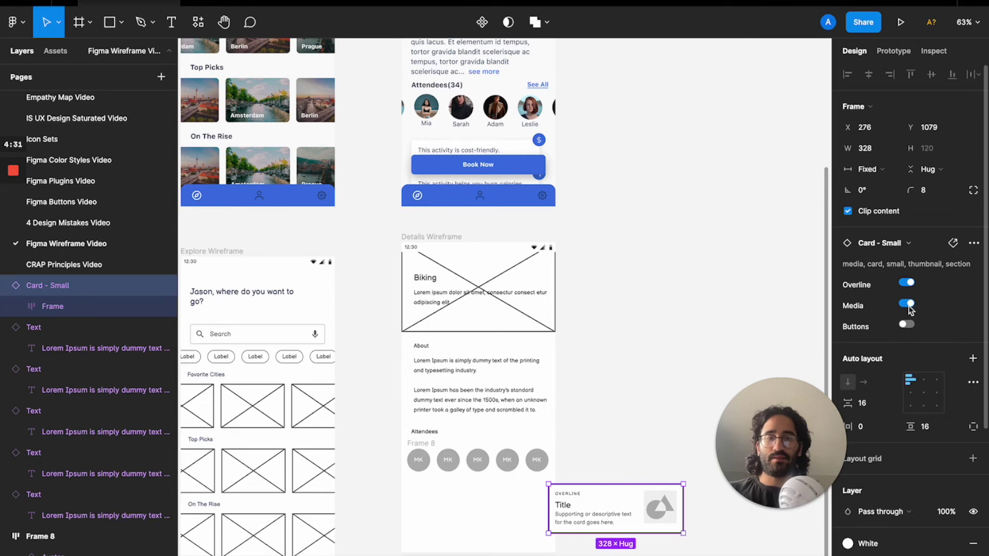
left_click(906, 303)
left_click(915, 282)
scroll(585, 546, "up", 1)
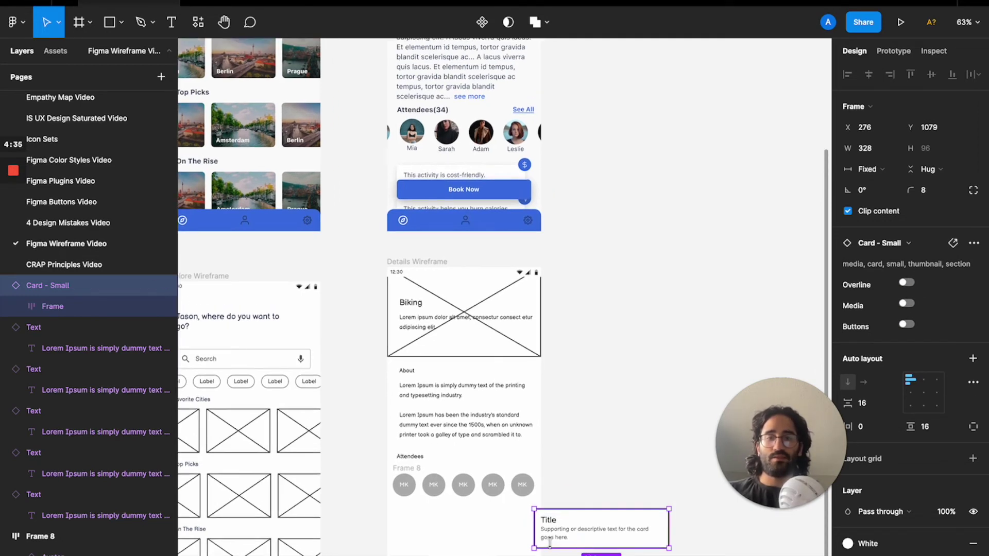
Delete the small card's title and place the card below the avatar row at X 18, Y 594.
double_click(553, 525)
double_click(553, 525)
double_click(552, 525)
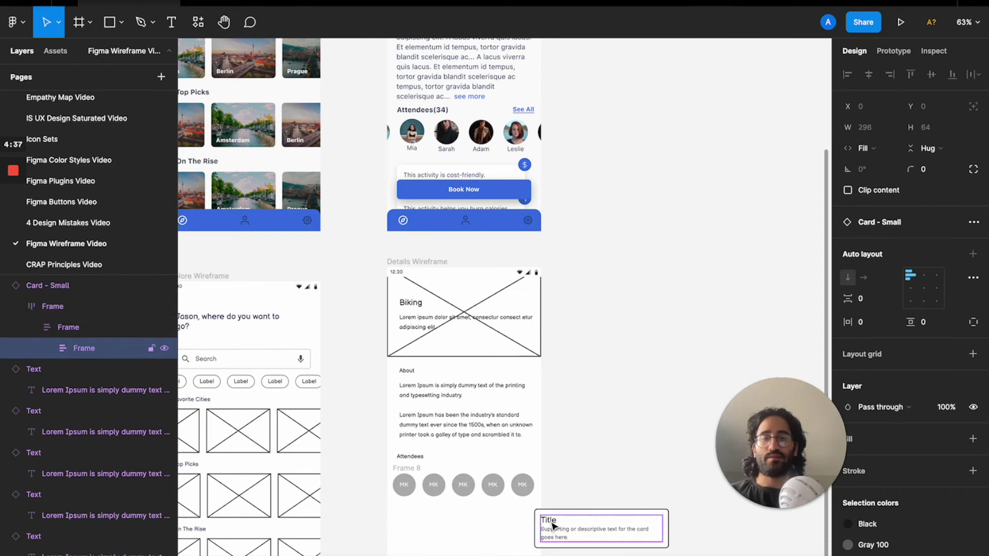
double_click(552, 525)
key("BackSpace")
left_click(585, 522)
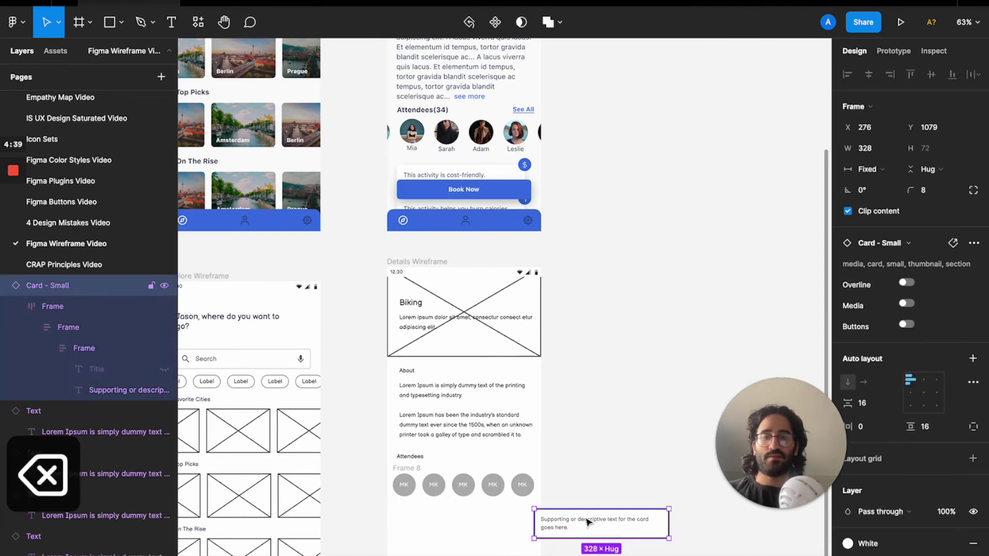
left_click_drag(598, 527, 459, 529)
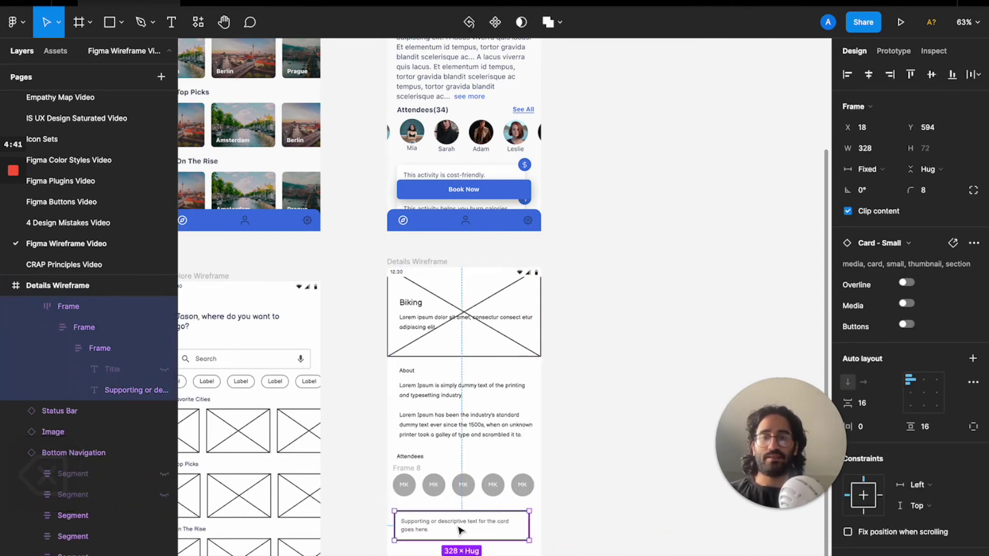
Replace the card's supporting text with "This activity is cost-friendly." copied from the first activity card in the Details design.
left_click(435, 175)
double_click(436, 174)
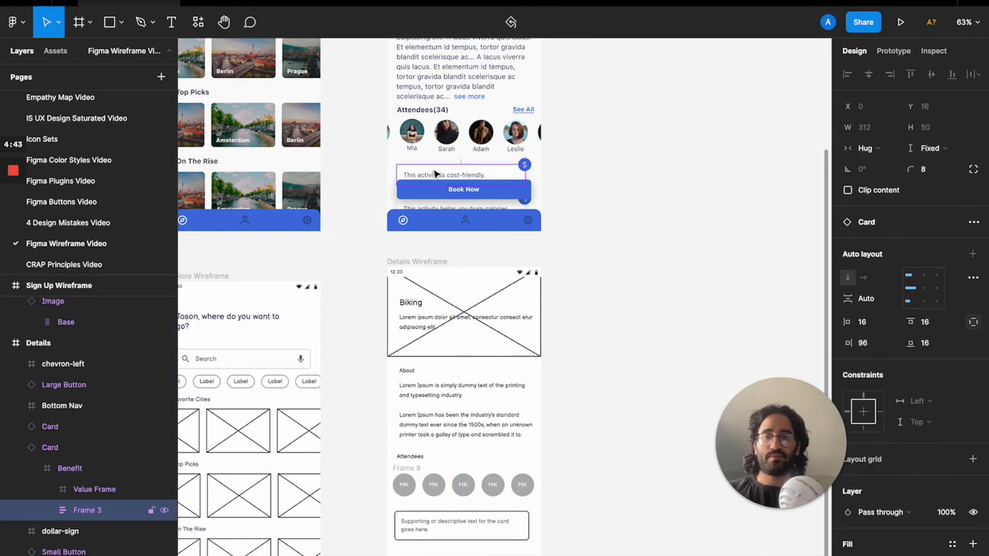
left_click(435, 175)
key("super+c")
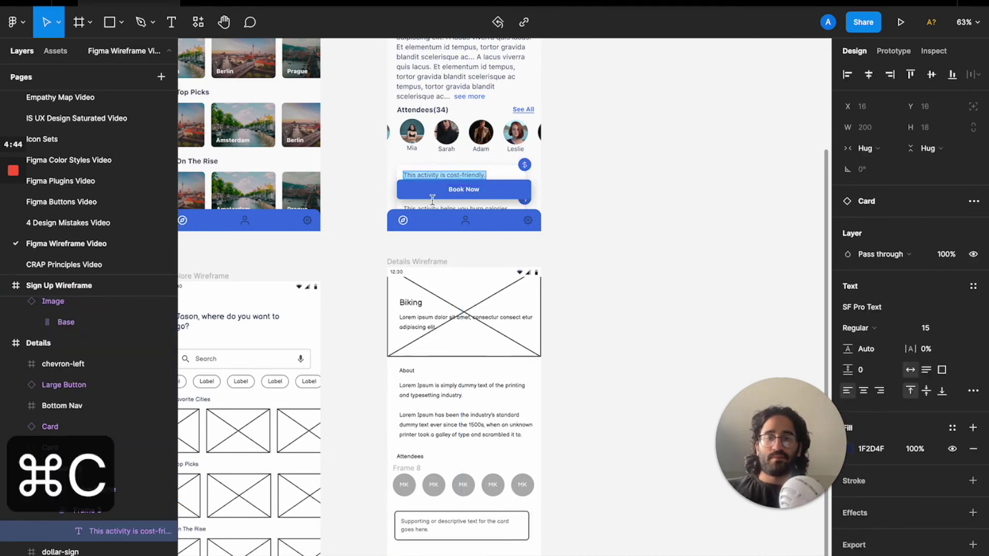
double_click(420, 521)
key("super+a")
key("super+v")
key("Escape")
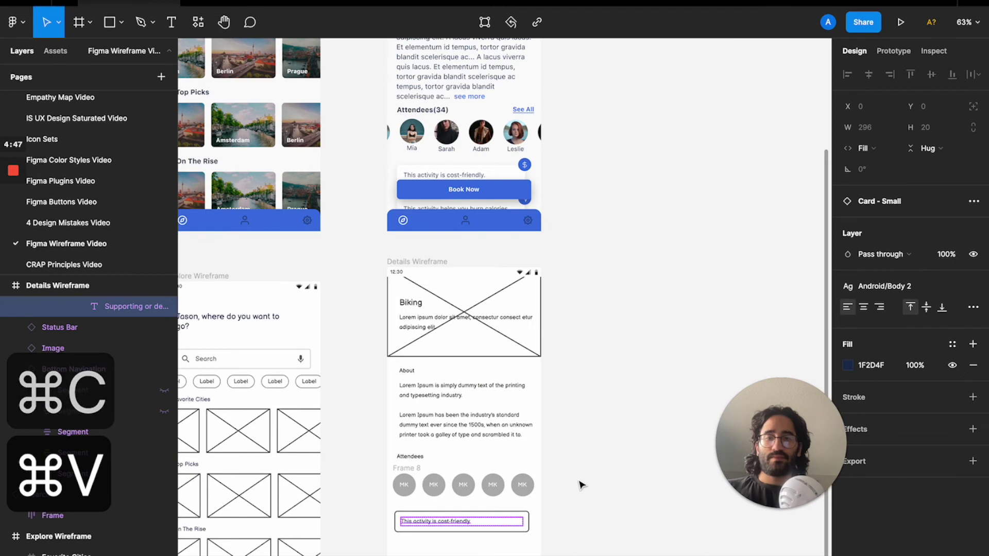
left_click(580, 484)
Duplicate the cost-friendly card directly beneath the first one at X 18, Y 658.
left_click(508, 527)
key("super+v")
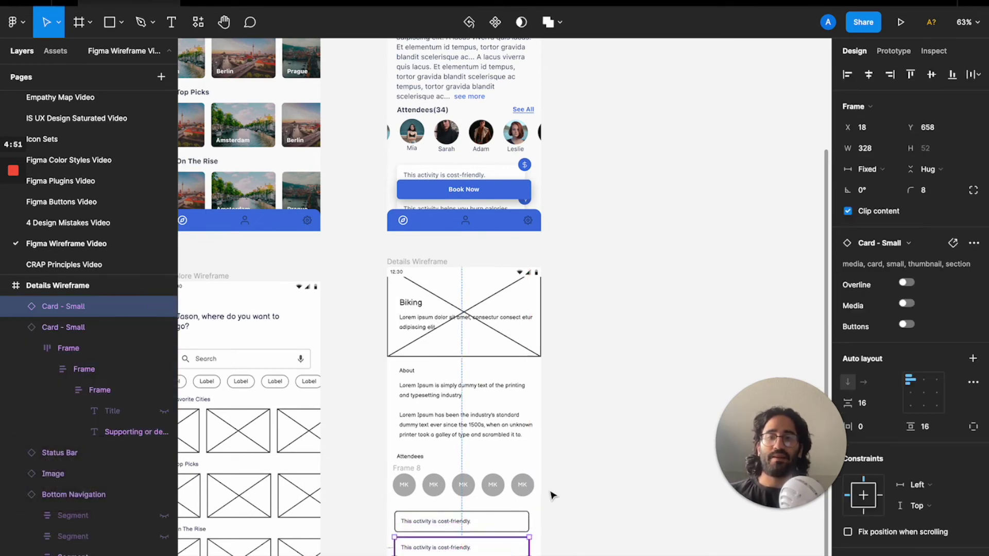
scroll(550, 495, "down", 2)
left_click(622, 448)
Copy the Sign Up Wireframe's button and place the copy on the Details Wireframe over the Attendees heading.
scroll(621, 447, "down", 4)
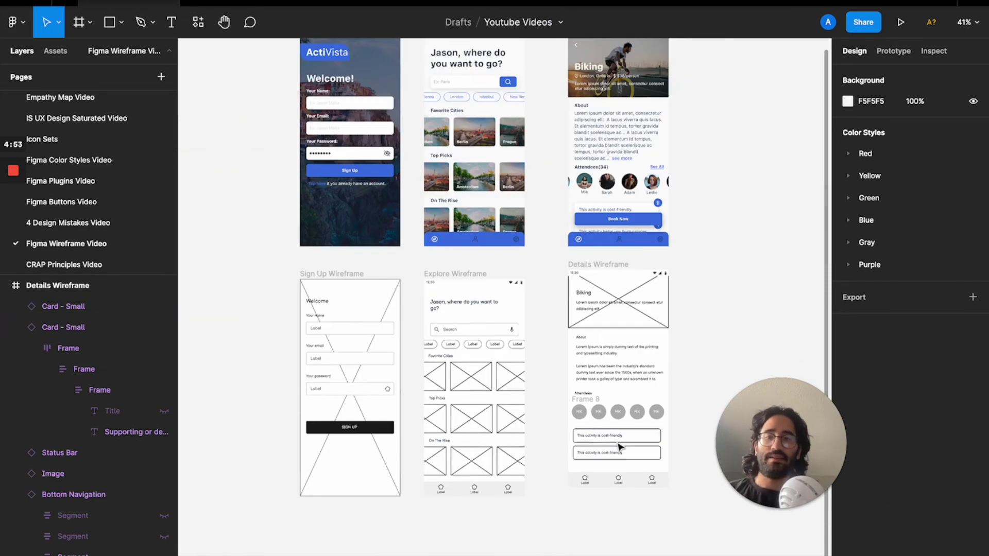
left_click(377, 429)
key("super+c")
key("super+v")
left_click_drag(378, 430, 646, 399)
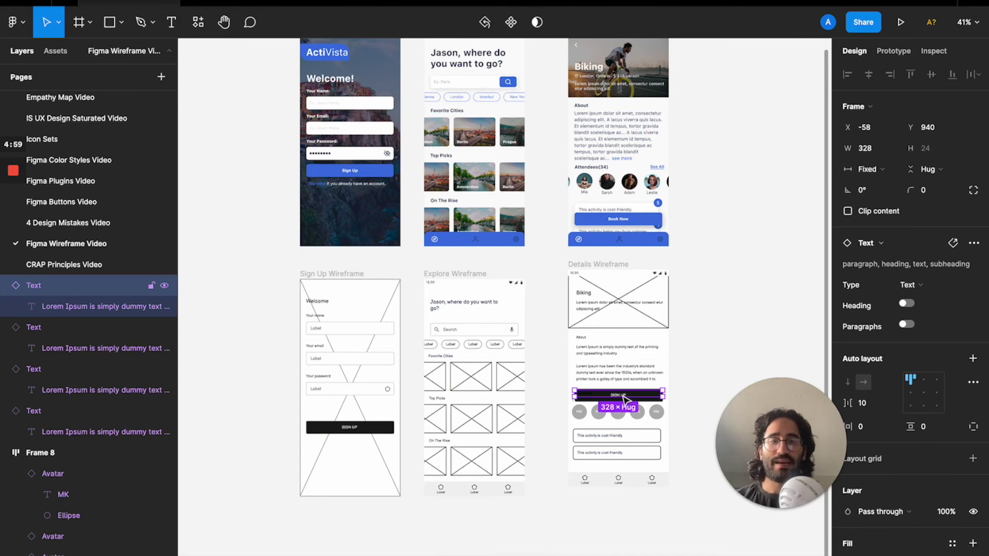
scroll(624, 398, "up", 5)
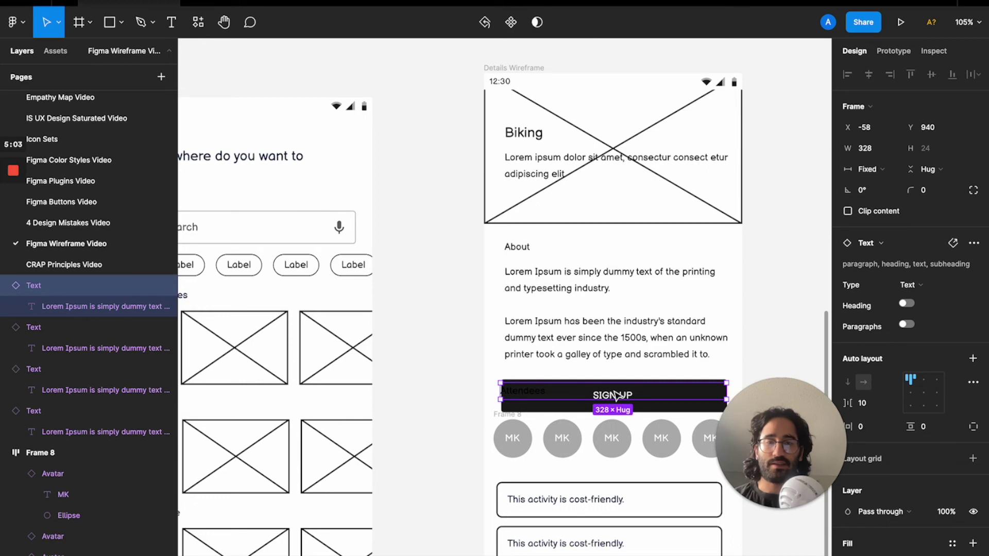
key("Escape")
left_click(608, 398)
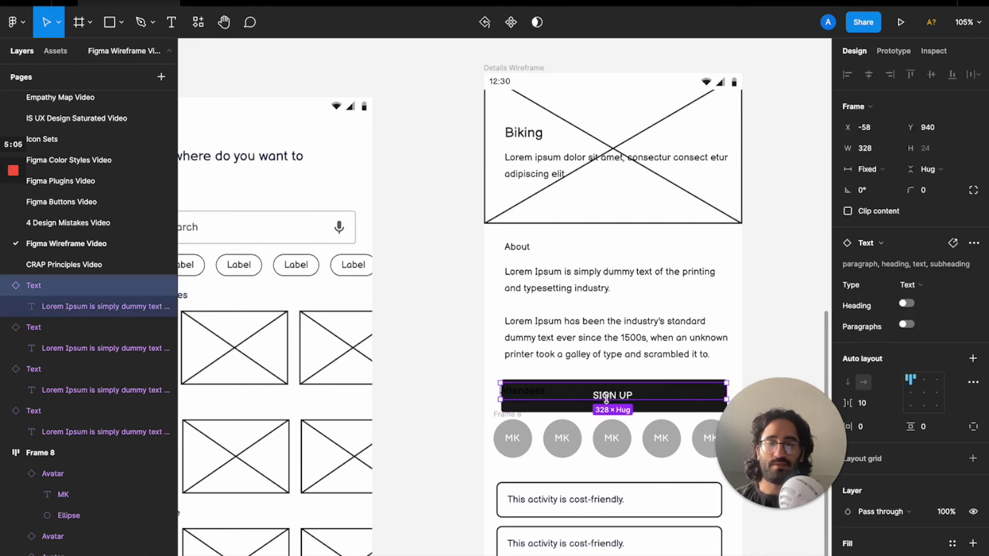
left_click(64, 306)
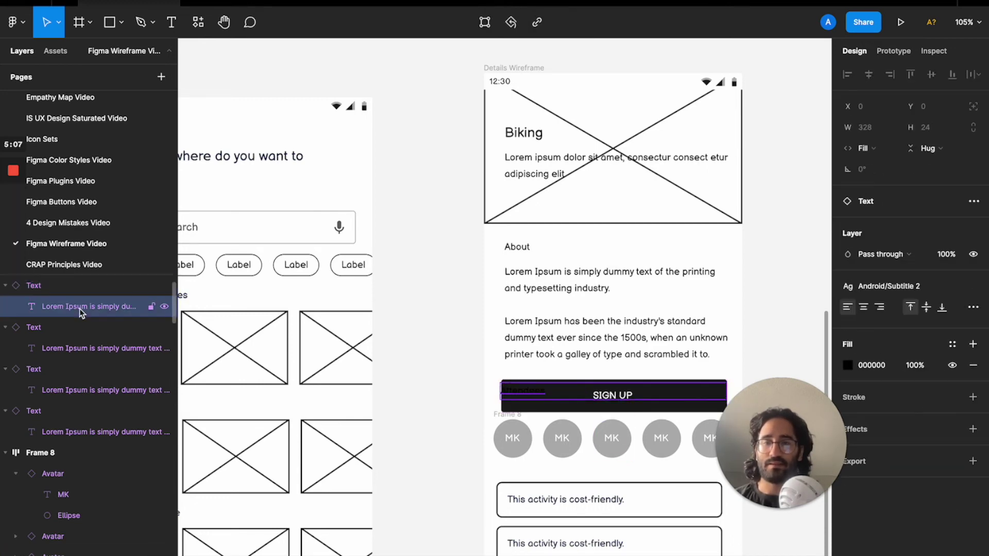
left_click(608, 396)
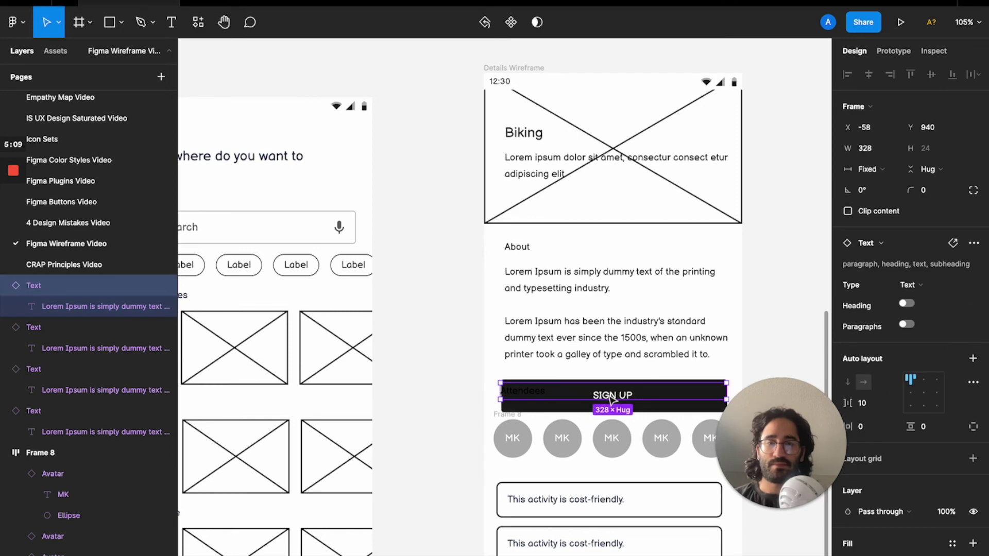
left_click(769, 320)
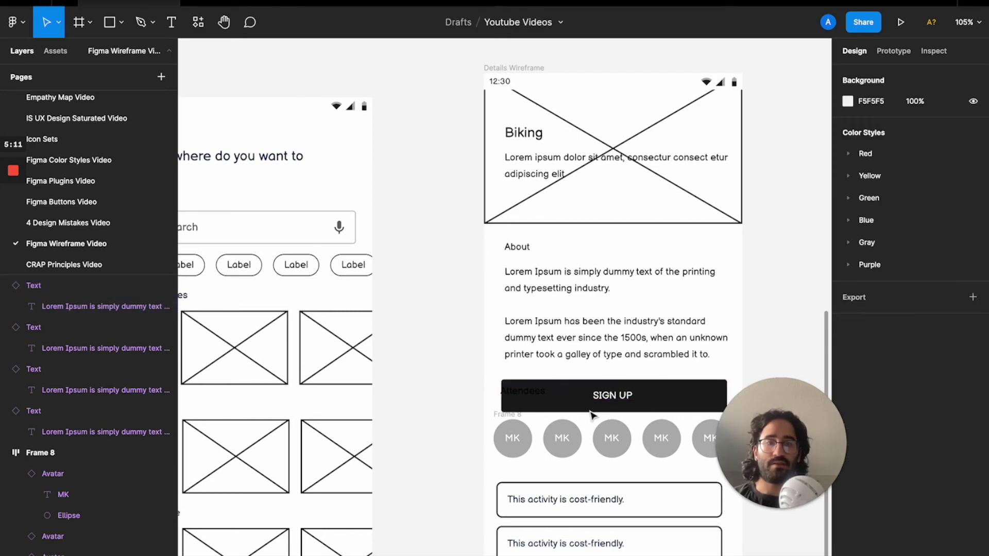
Move the copied button to X 32, Y 694, overlapping the second card, and change its label to "Book Now".
left_click_drag(569, 404, 605, 435)
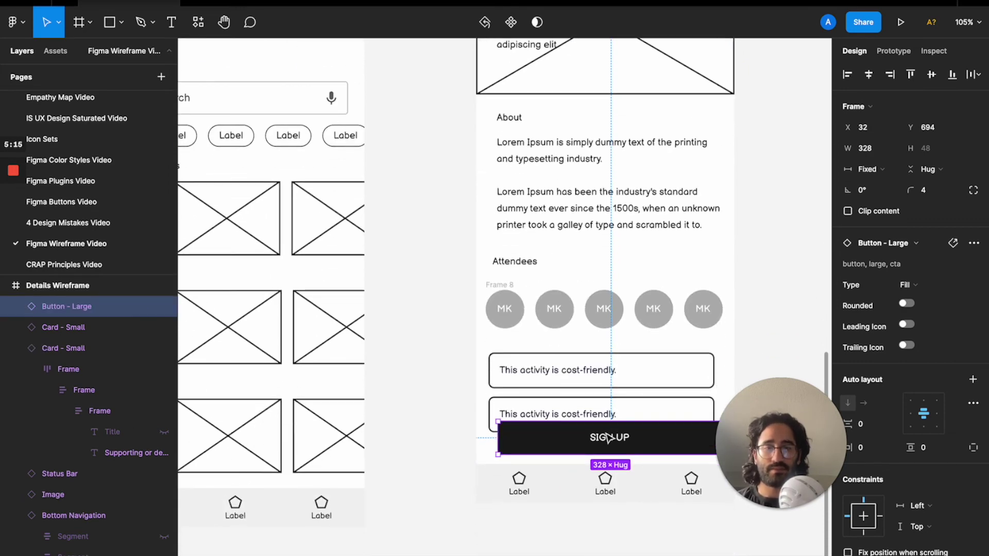
double_click(608, 437)
key("shift+b")
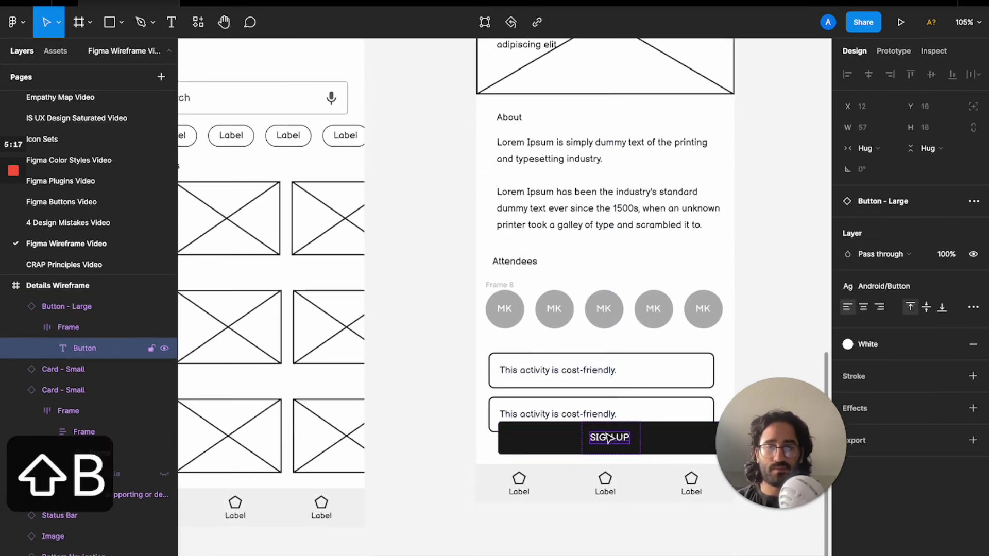
double_click(600, 442)
type("Book Now")
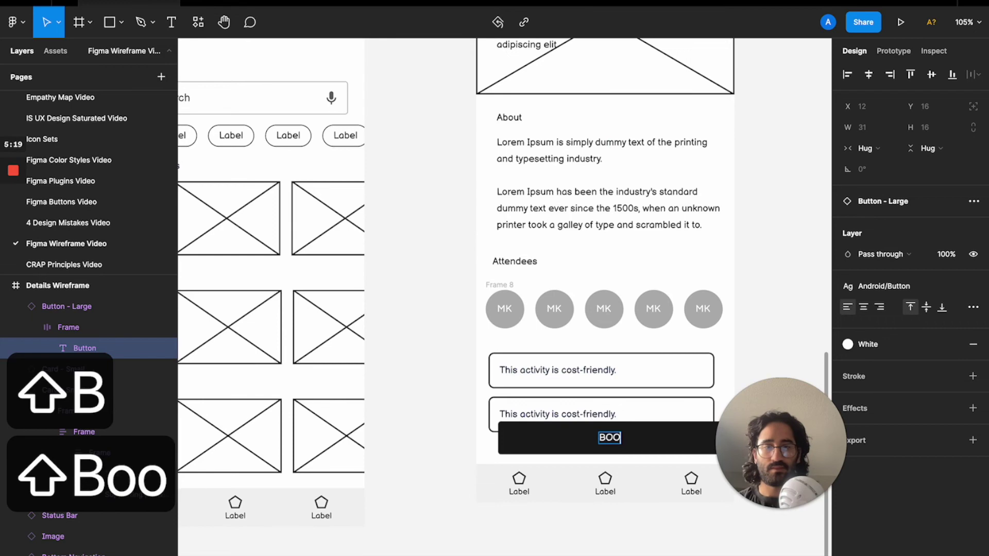
left_click(822, 322)
scroll(808, 322, "down", 5)
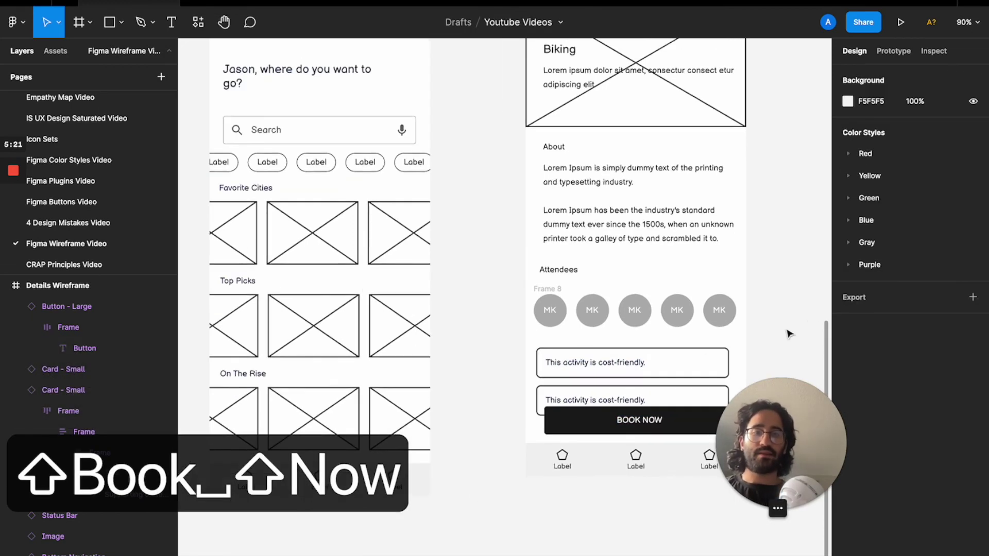
Shift the avatar row to X -60, Y 986 and duplicate one of its avatars to make six in the row.
scroll(660, 343, "up", 1)
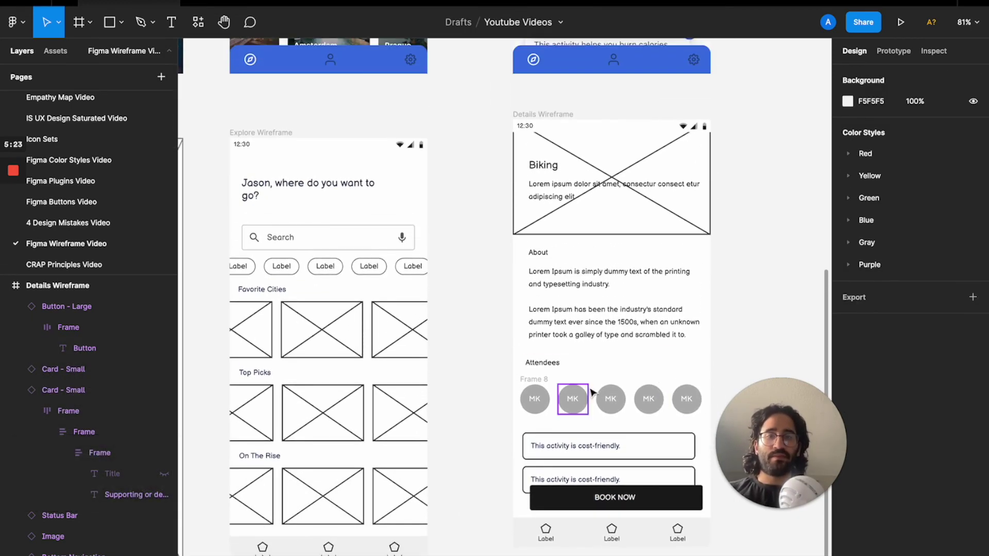
left_click(541, 384)
left_click_drag(540, 382, 545, 379)
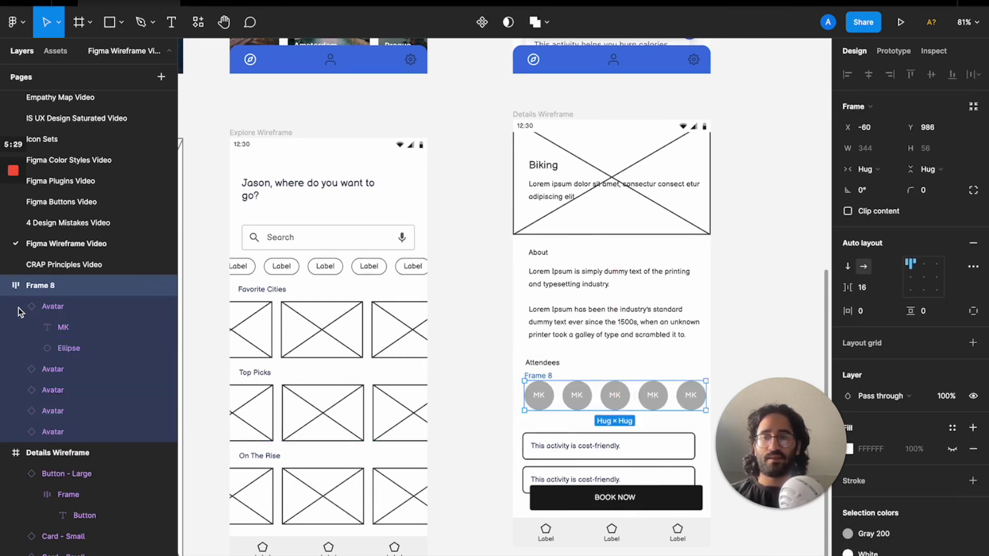
left_click(53, 309)
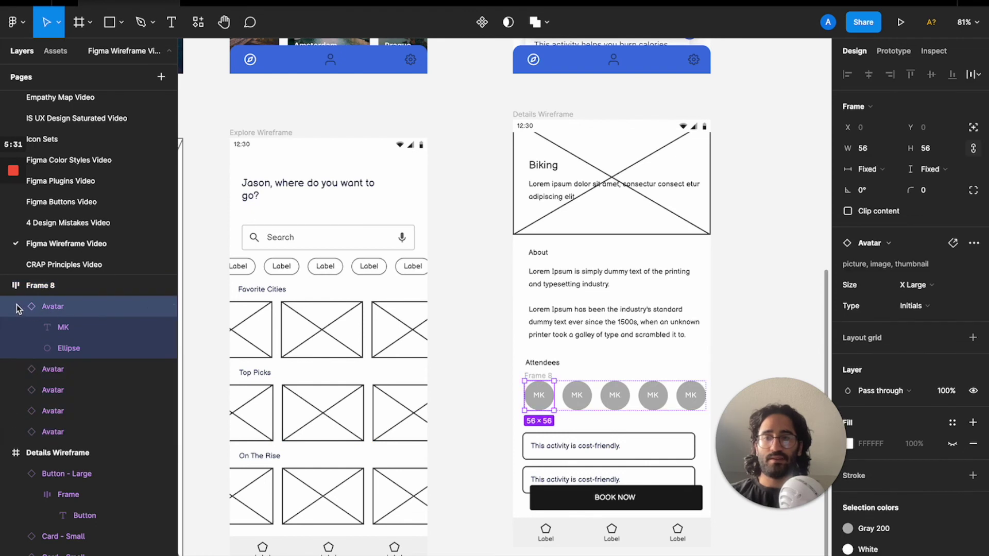
left_click(42, 370)
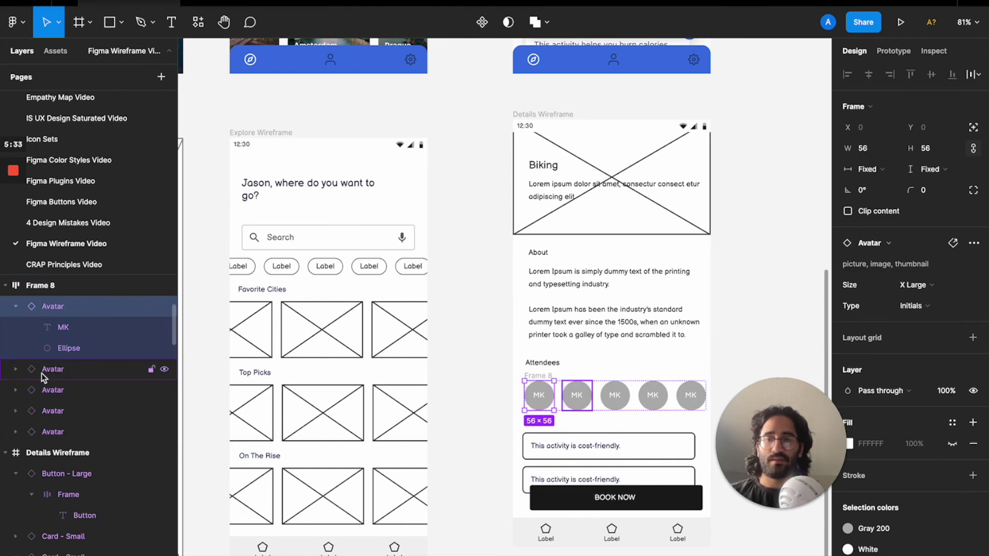
key("super+c")
key("super+v")
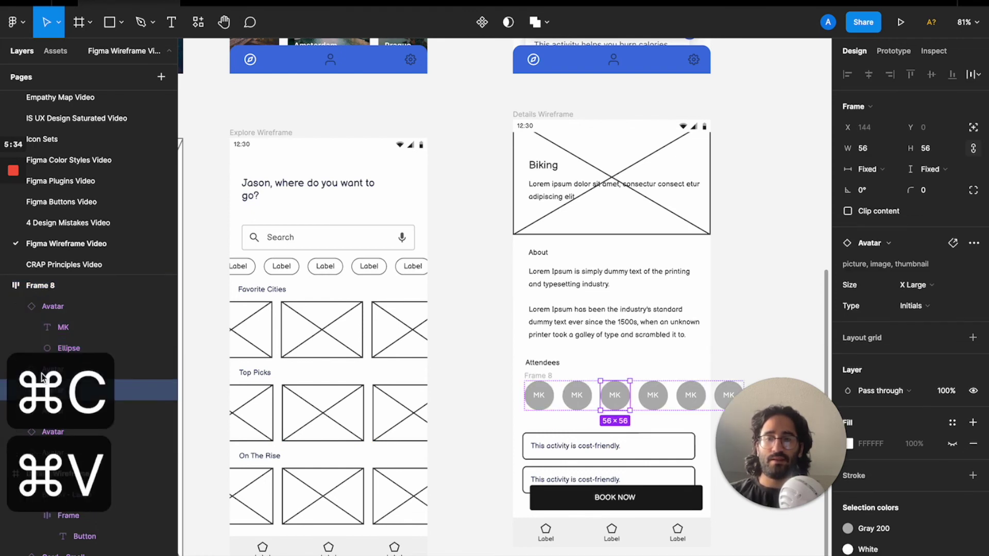
left_click(772, 365)
Nest the avatar row frame inside the Details Wireframe frame.
left_click(652, 395)
left_click(709, 385)
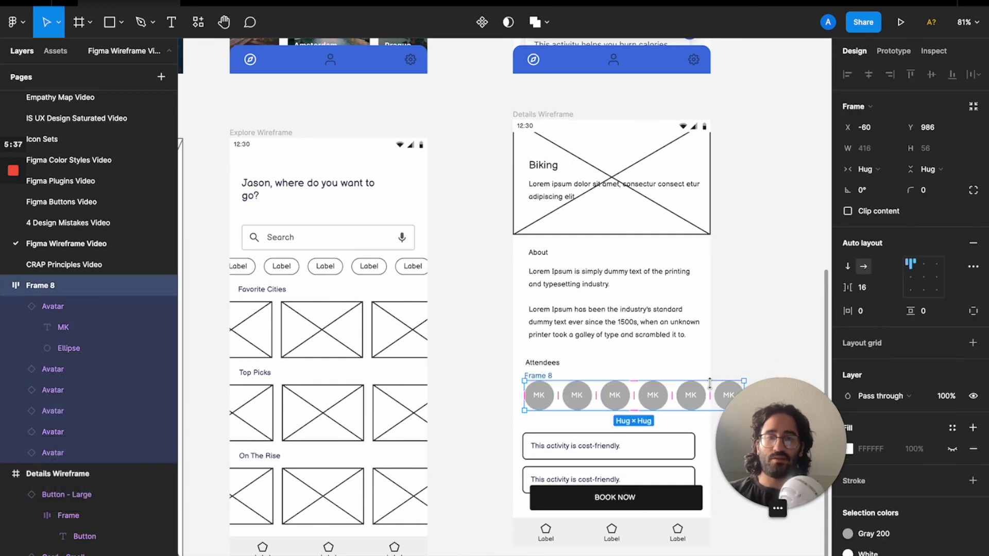
left_click(710, 386)
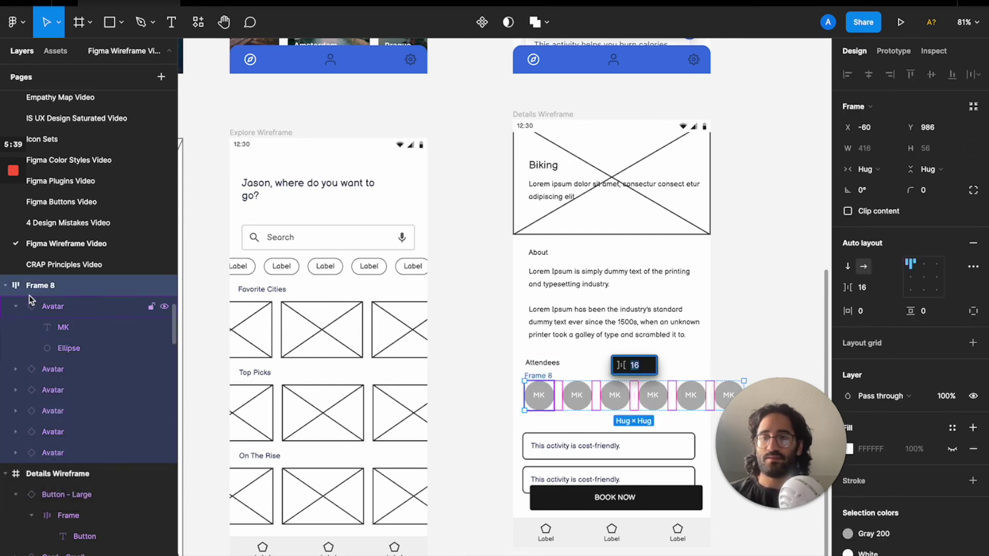
left_click(42, 284)
left_click_drag(68, 496, 70, 490)
Set the avatar row's spacing to 12 and centre it horizontally in the Details Wireframe at X -10, Y 492.
mouse_move(613, 406)
left_mouse_down()
mouse_move(587, 404)
mouse_move(598, 396)
left_mouse_up()
left_click(861, 287)
type("12")
key("Return")
scroll(599, 399, "up", 1)
scroll(600, 399, "up", 5)
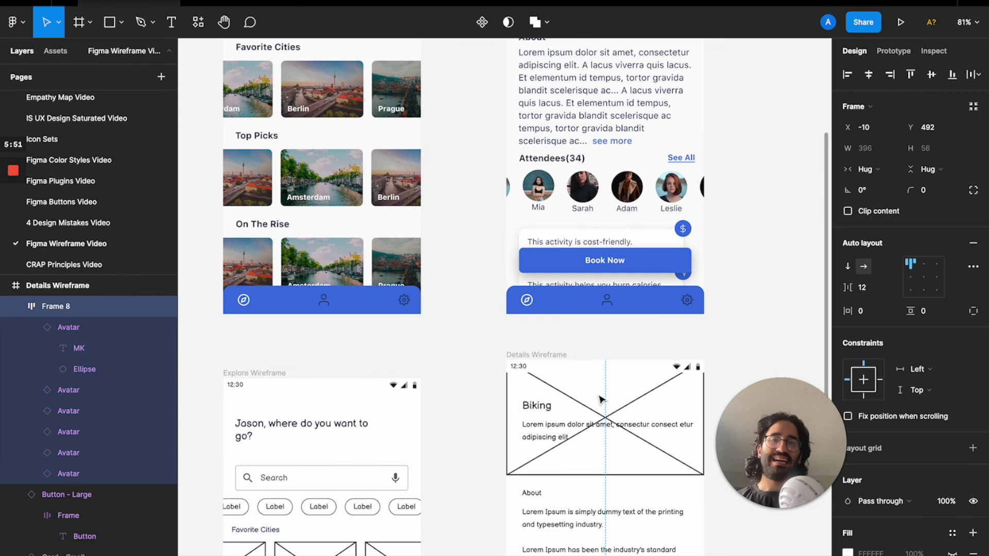
scroll(620, 206, "down", 7)
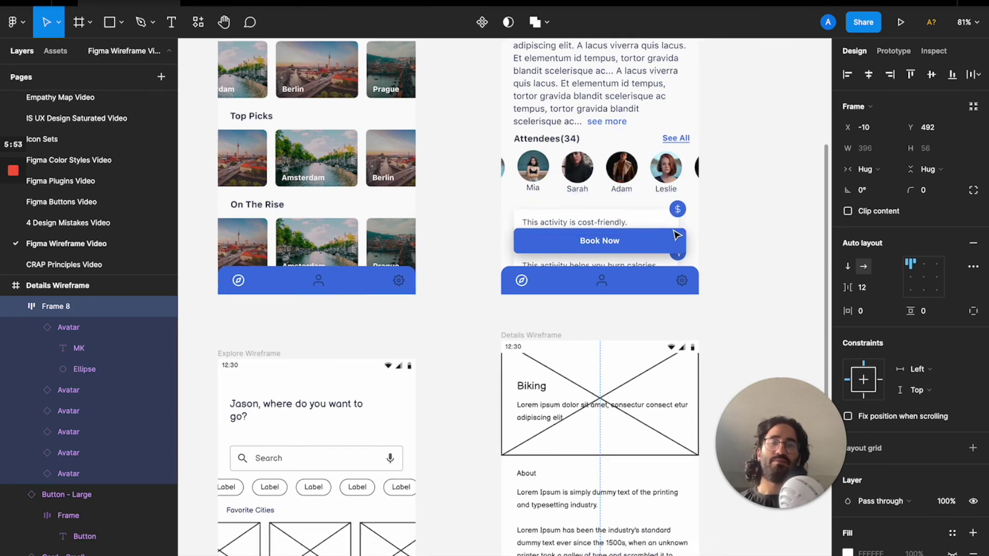
Duplicate the About heading beneath the first fully visible avatar and change its text to an attendee's first name.
left_click(534, 211)
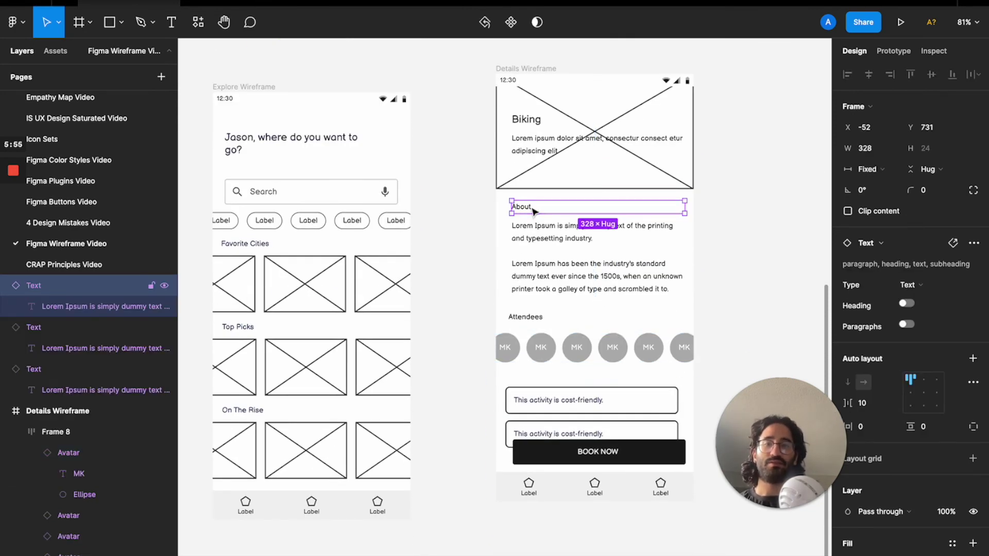
left_click_drag(528, 211, 547, 374)
double_click(543, 369)
type("Leslie")
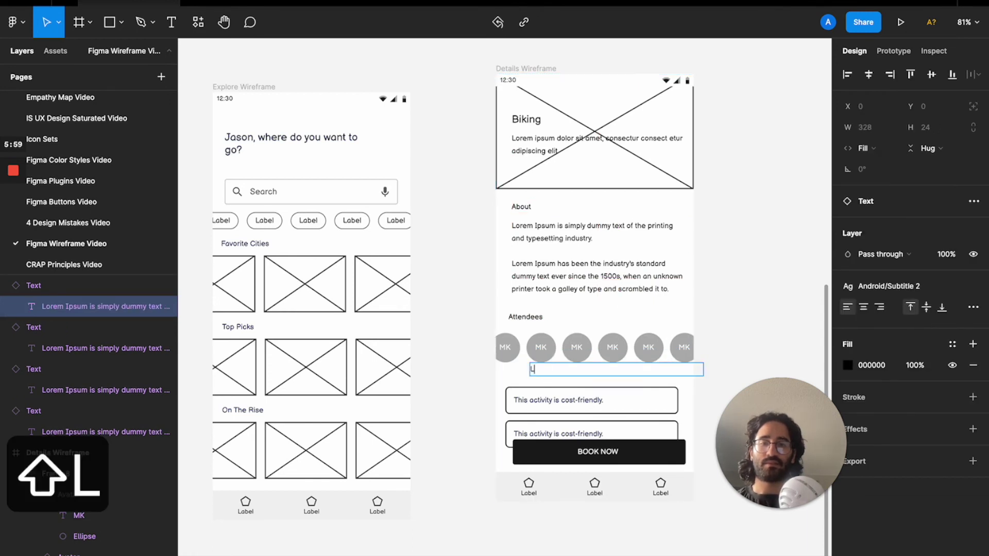
key("Escape")
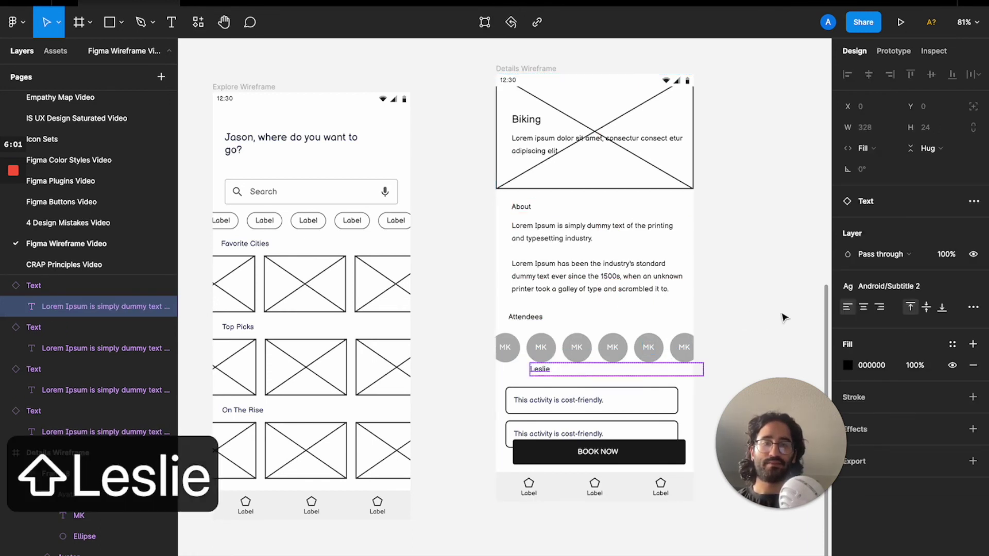
left_click(782, 317)
Duplicate the attendee name label beneath each of the four avatars that follow in the row.
left_click(607, 370)
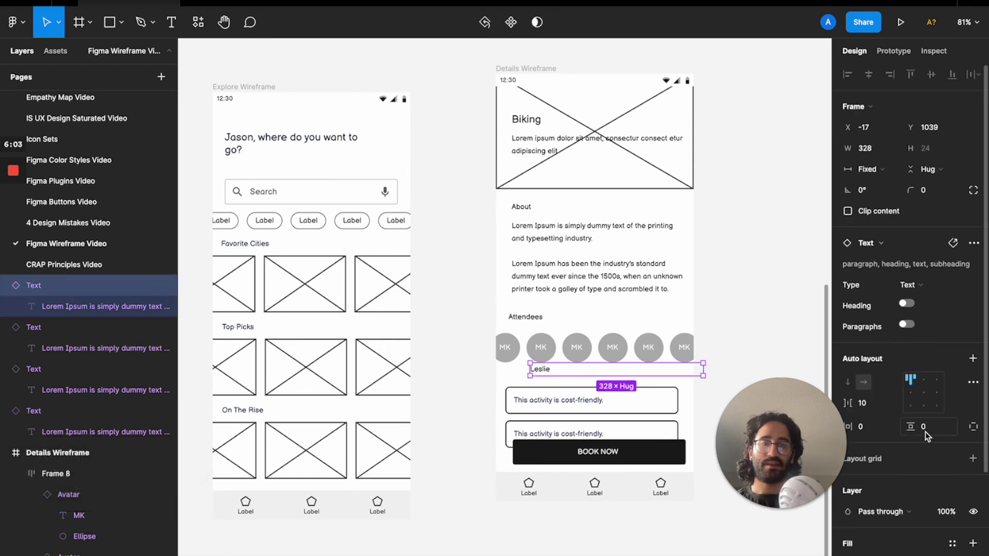
scroll(927, 436, "down", 3)
left_click_drag(548, 371, 687, 371)
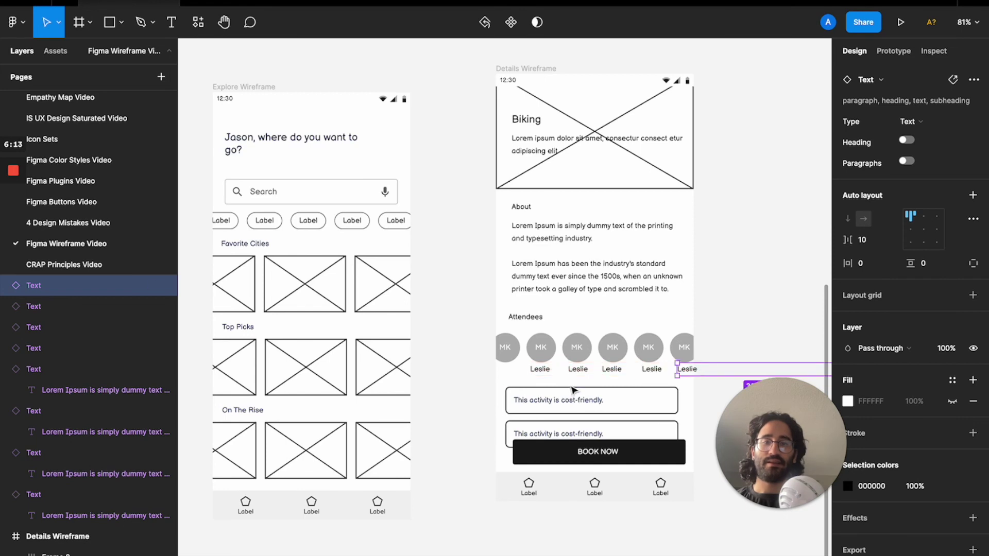
Duplicate the attendee name label beneath the partly cut-off first avatar in the Details Wireframe.
left_click(545, 371)
left_click_drag(546, 372, 512, 372)
left_click(710, 300)
scroll(711, 302, "down", 3)
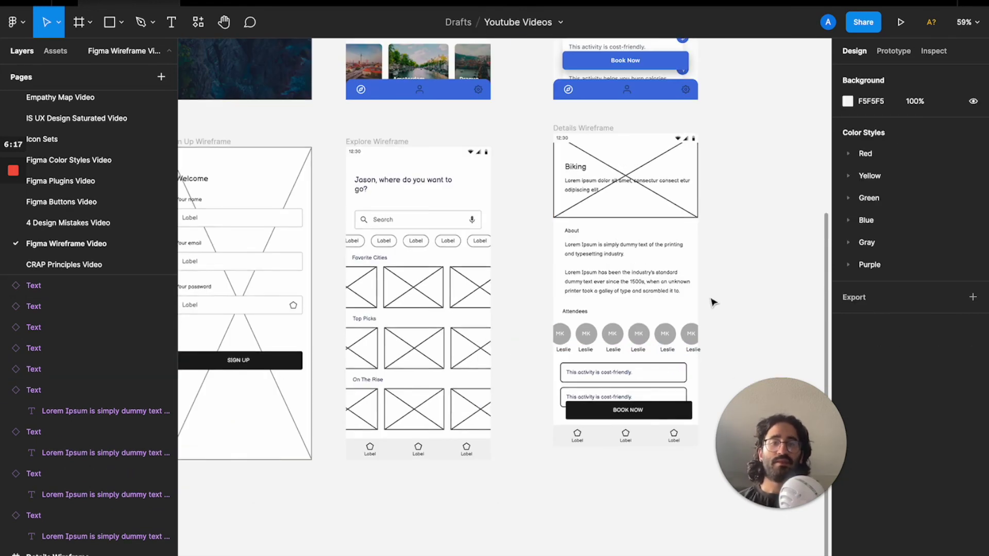
scroll(711, 301, "up", 1)
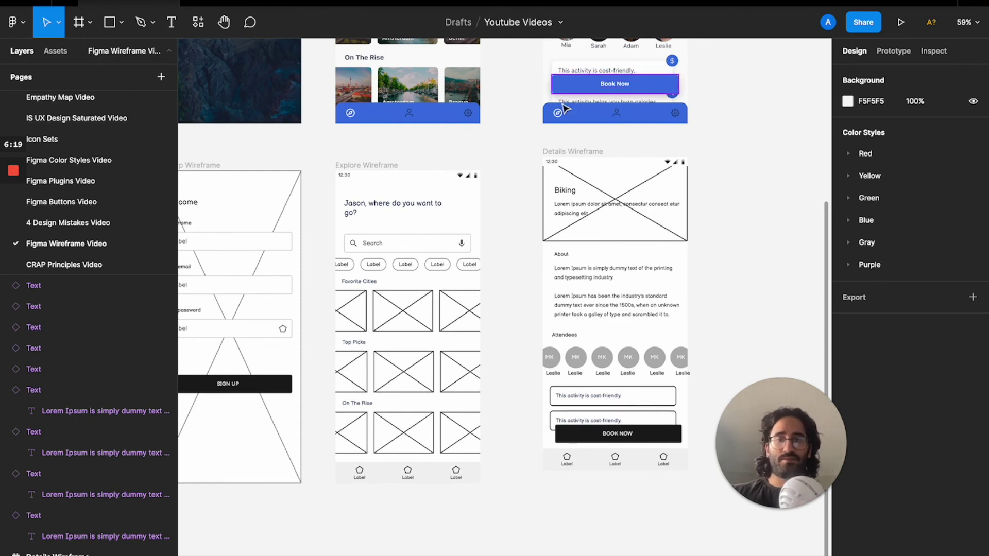
Try to move the Details Wireframe frame down to line it up with the Explore Wireframe.
left_click_drag(569, 153, 570, 165)
key("ctrl+z")
left_click_drag(523, 139, 690, 510)
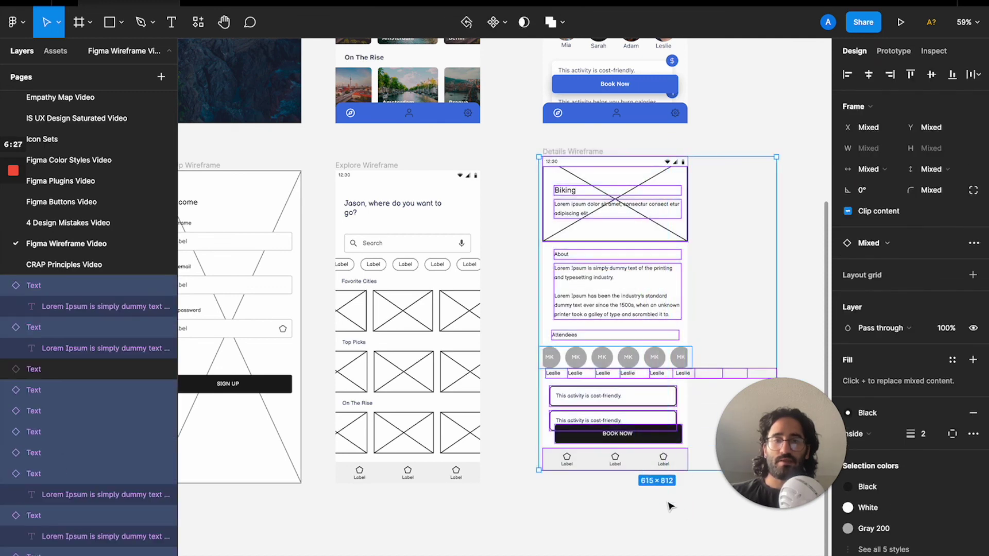
left_click(664, 505)
left_click_drag(591, 154, 592, 177)
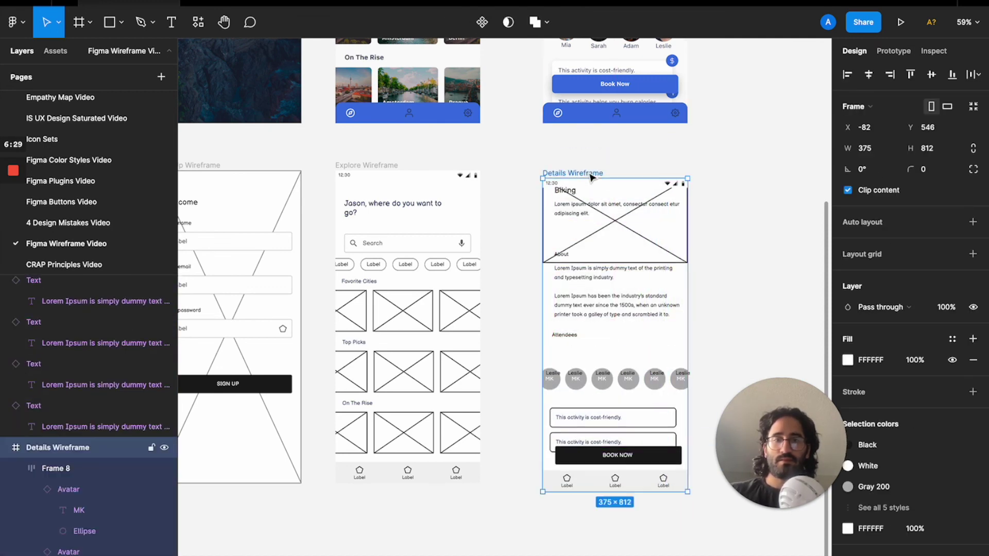
key("ctrl+z")
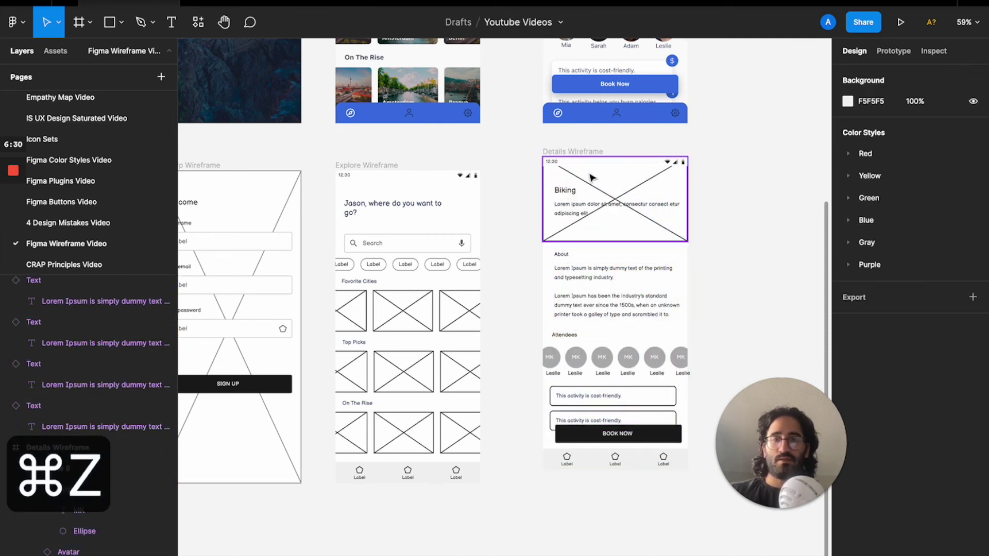
Nest the Biking title and its description text inside the Details Wireframe frame.
left_click(29, 328)
left_click(5, 363)
left_click(6, 385)
left_click(31, 364)
left_click(23, 384, "shift")
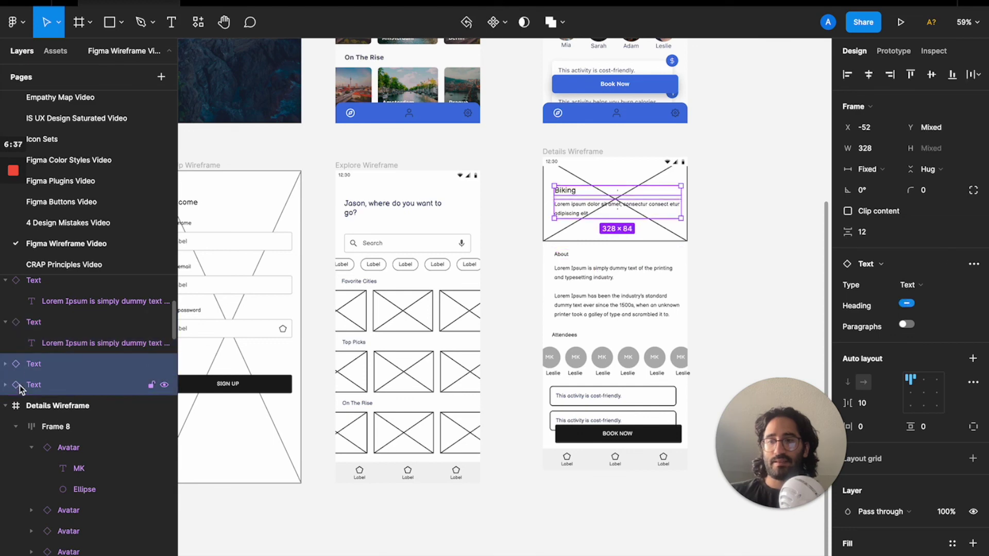
left_click_drag(67, 433, 69, 426)
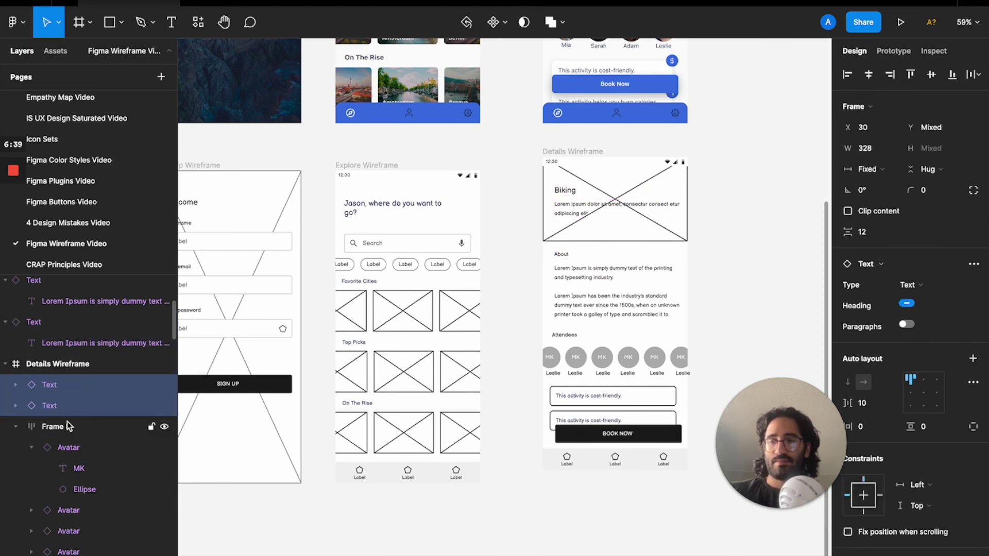
Nest the About heading and the second avatar's name label inside the Details Wireframe frame.
left_click_drag(41, 323, 50, 376)
left_click(50, 286)
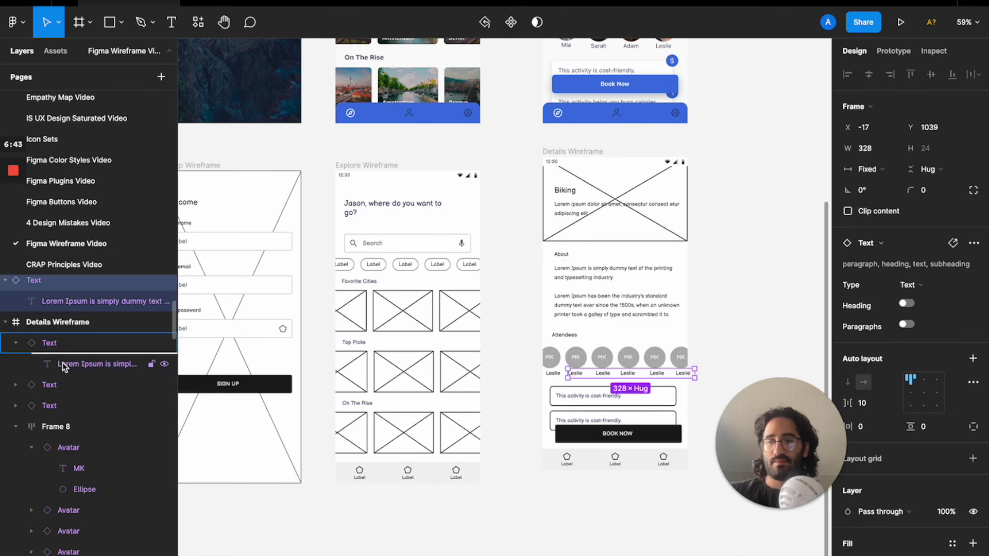
left_click_drag(61, 342, 60, 335)
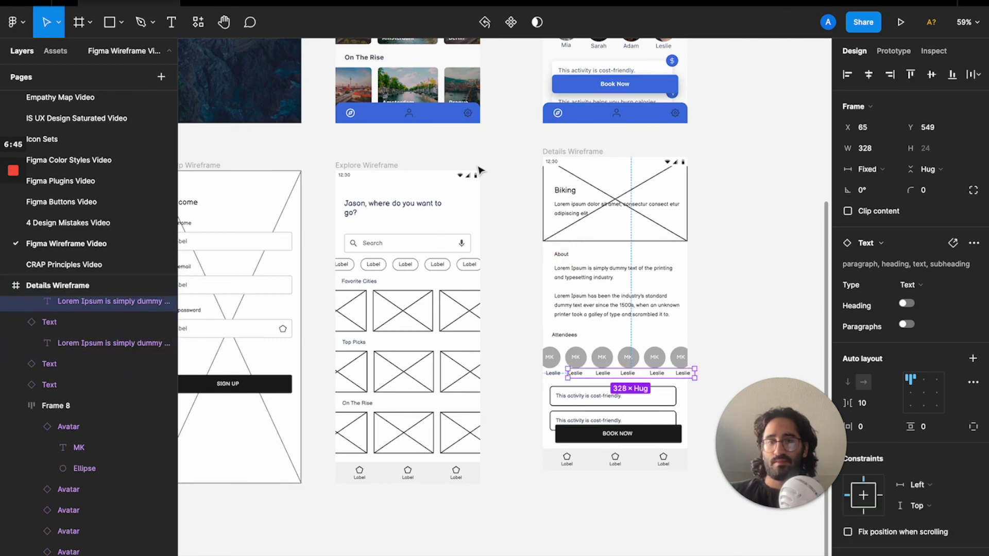
Try to move the Details Wireframe down to Y 525, level with the Explore Wireframe.
left_click(486, 191)
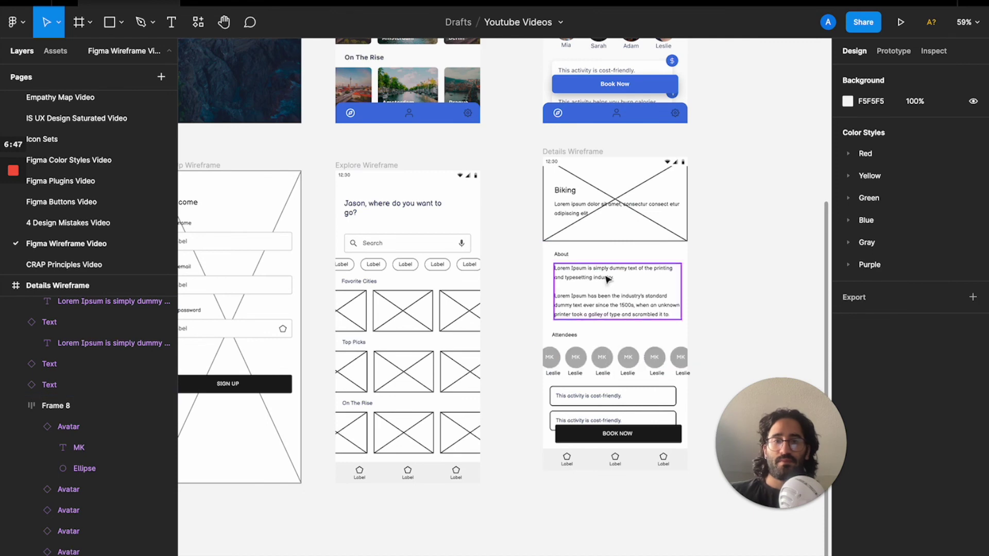
left_click_drag(578, 152, 580, 170)
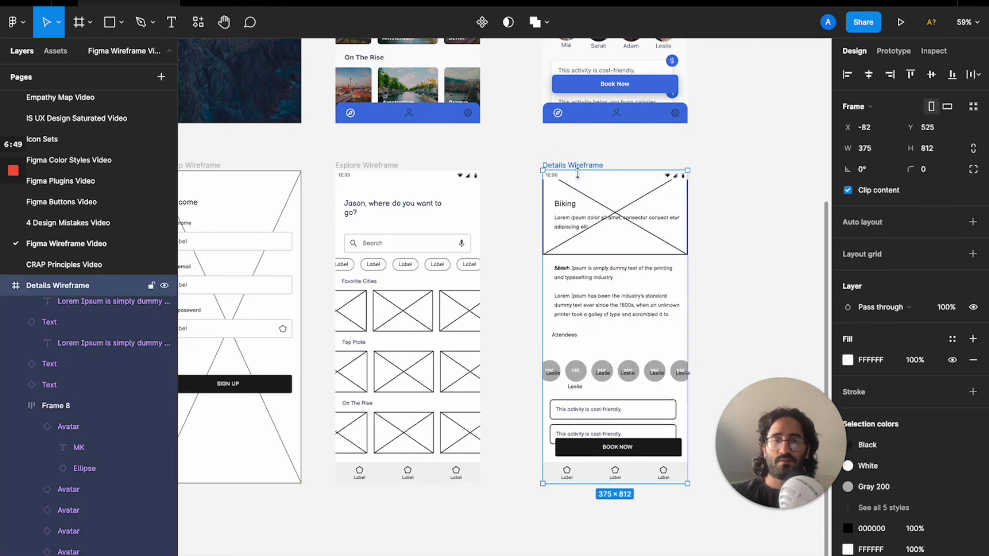
key("super+z")
Nest the About paragraphs, the Attendees heading and the remaining attendee name labels inside the Details Wireframe frame.
left_click(604, 294)
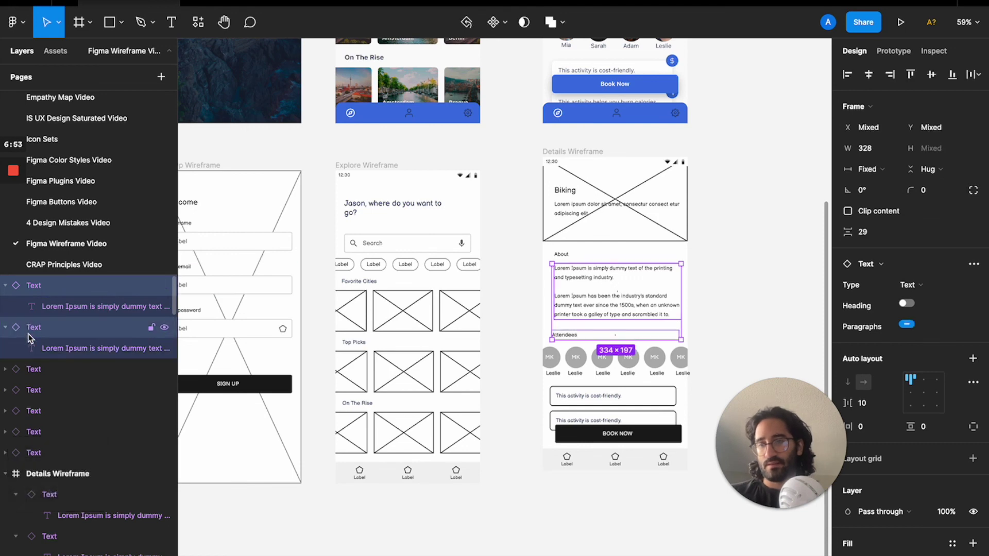
left_click(32, 370)
left_click(33, 453, "shift")
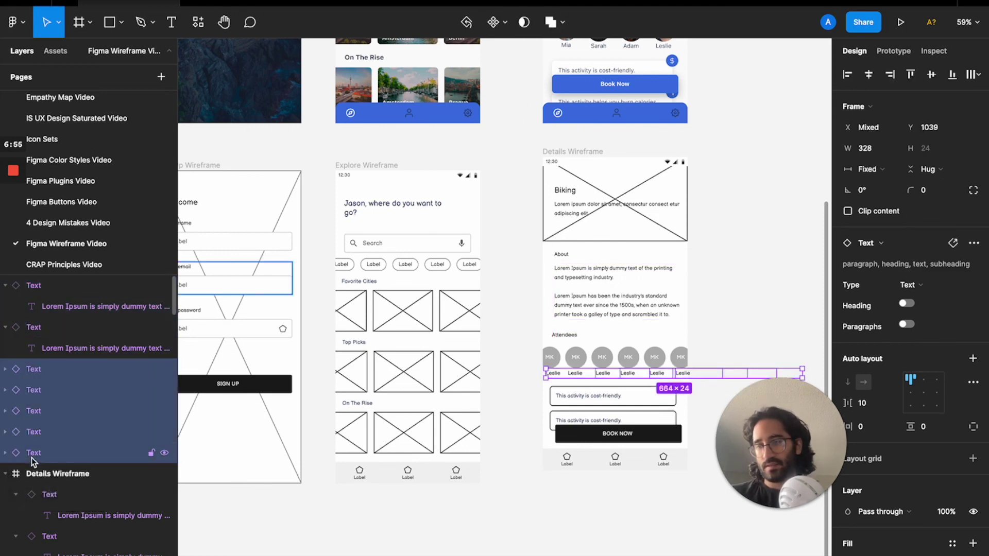
left_click(45, 287, "shift")
left_click_drag(44, 287, 47, 474)
Move the Details Wireframe with all its contents down to Y 525, level with the Explore Wireframe.
left_click(578, 151)
left_click_drag(578, 151, 579, 165)
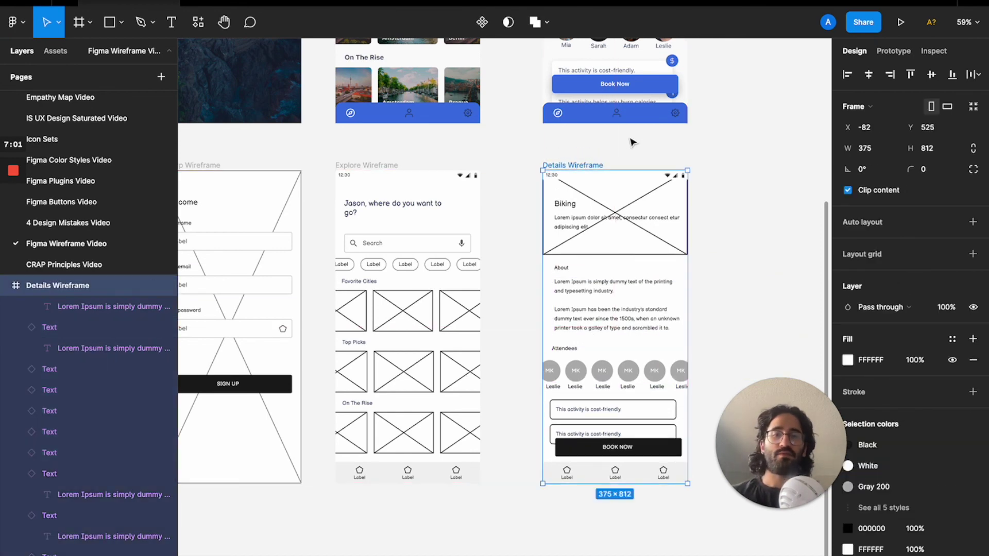
left_click(733, 206)
scroll(752, 215, "down", 3)
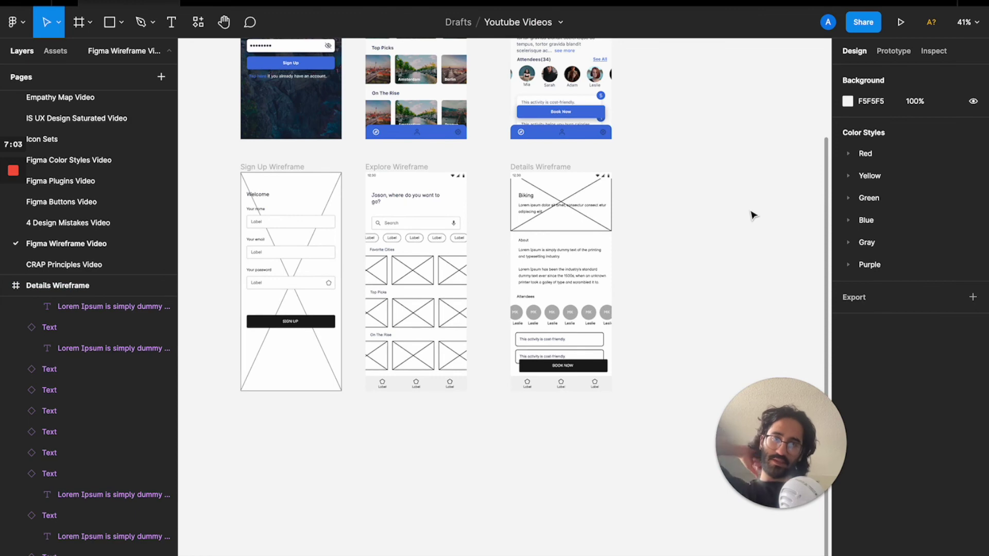